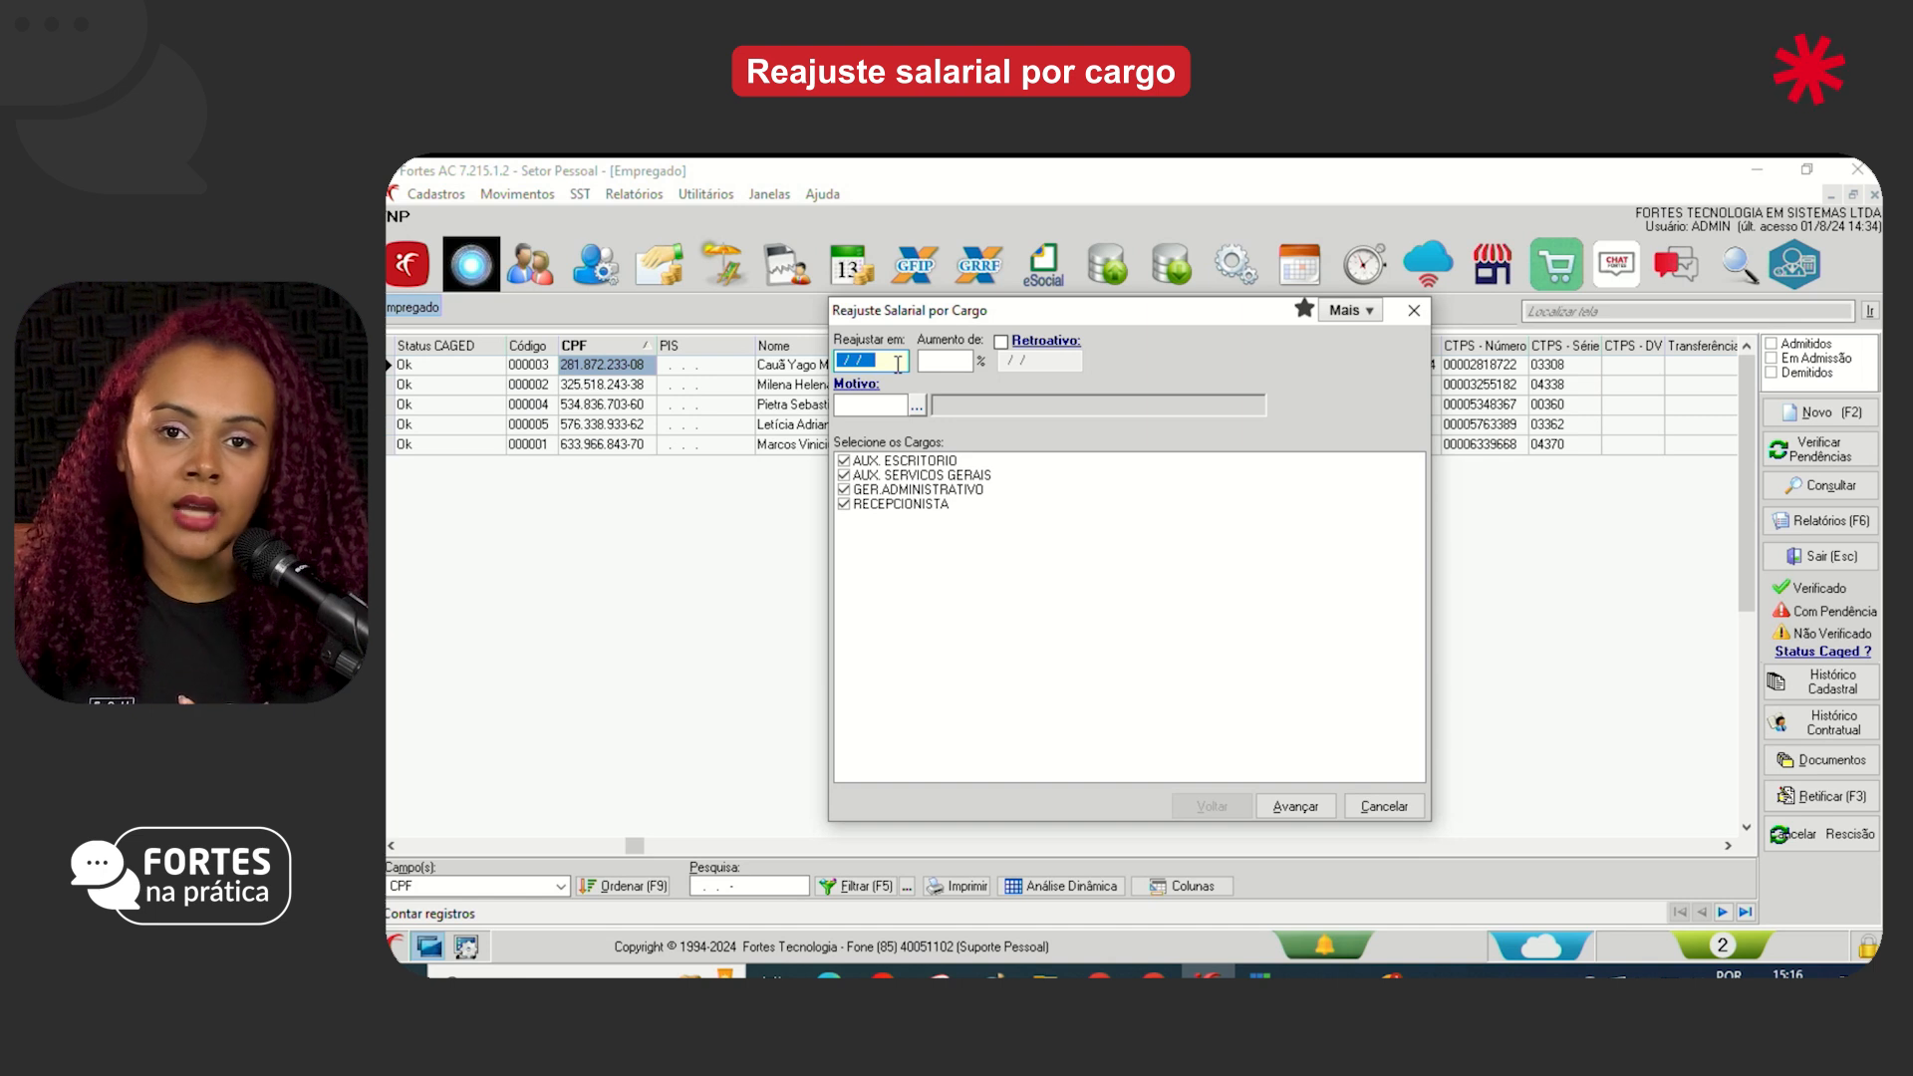
Set the salary adjustment date to 01/08/2024 and the increase to 5%
type("01")
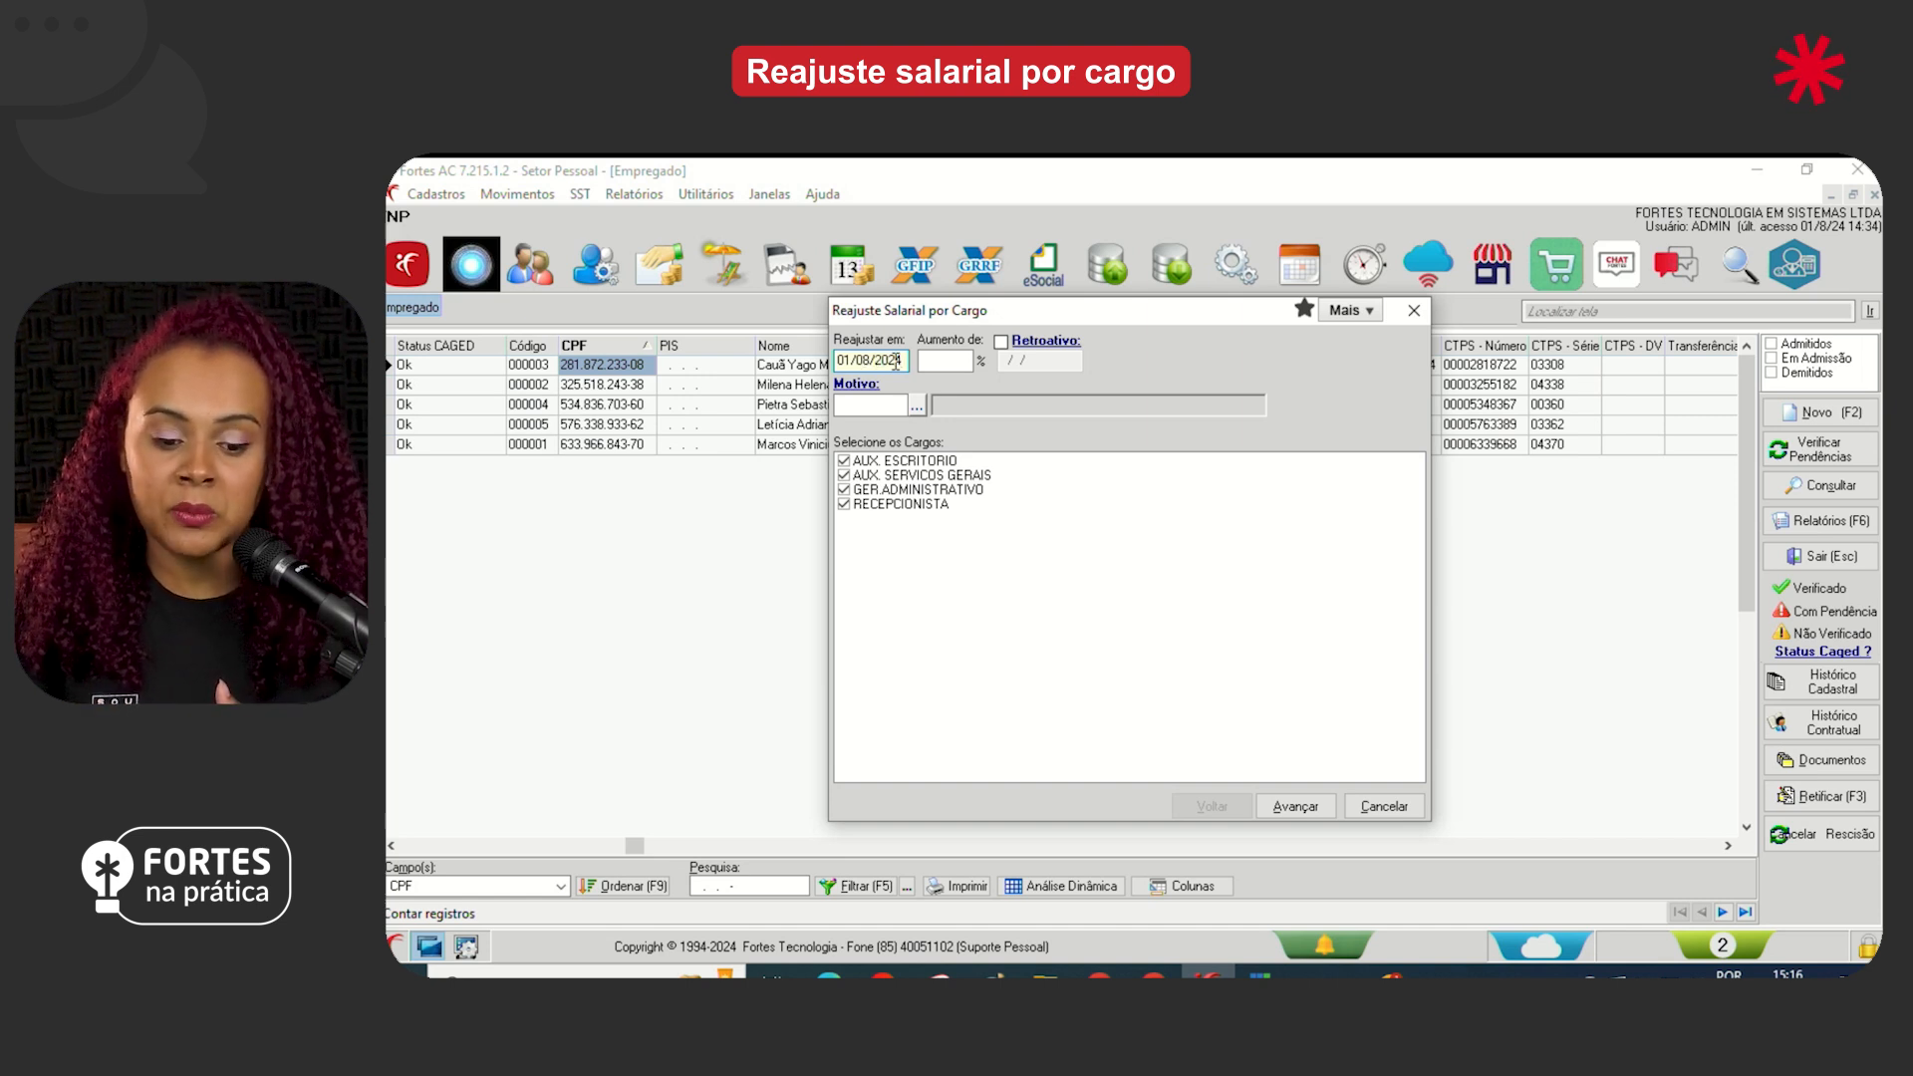
left_click(936, 363)
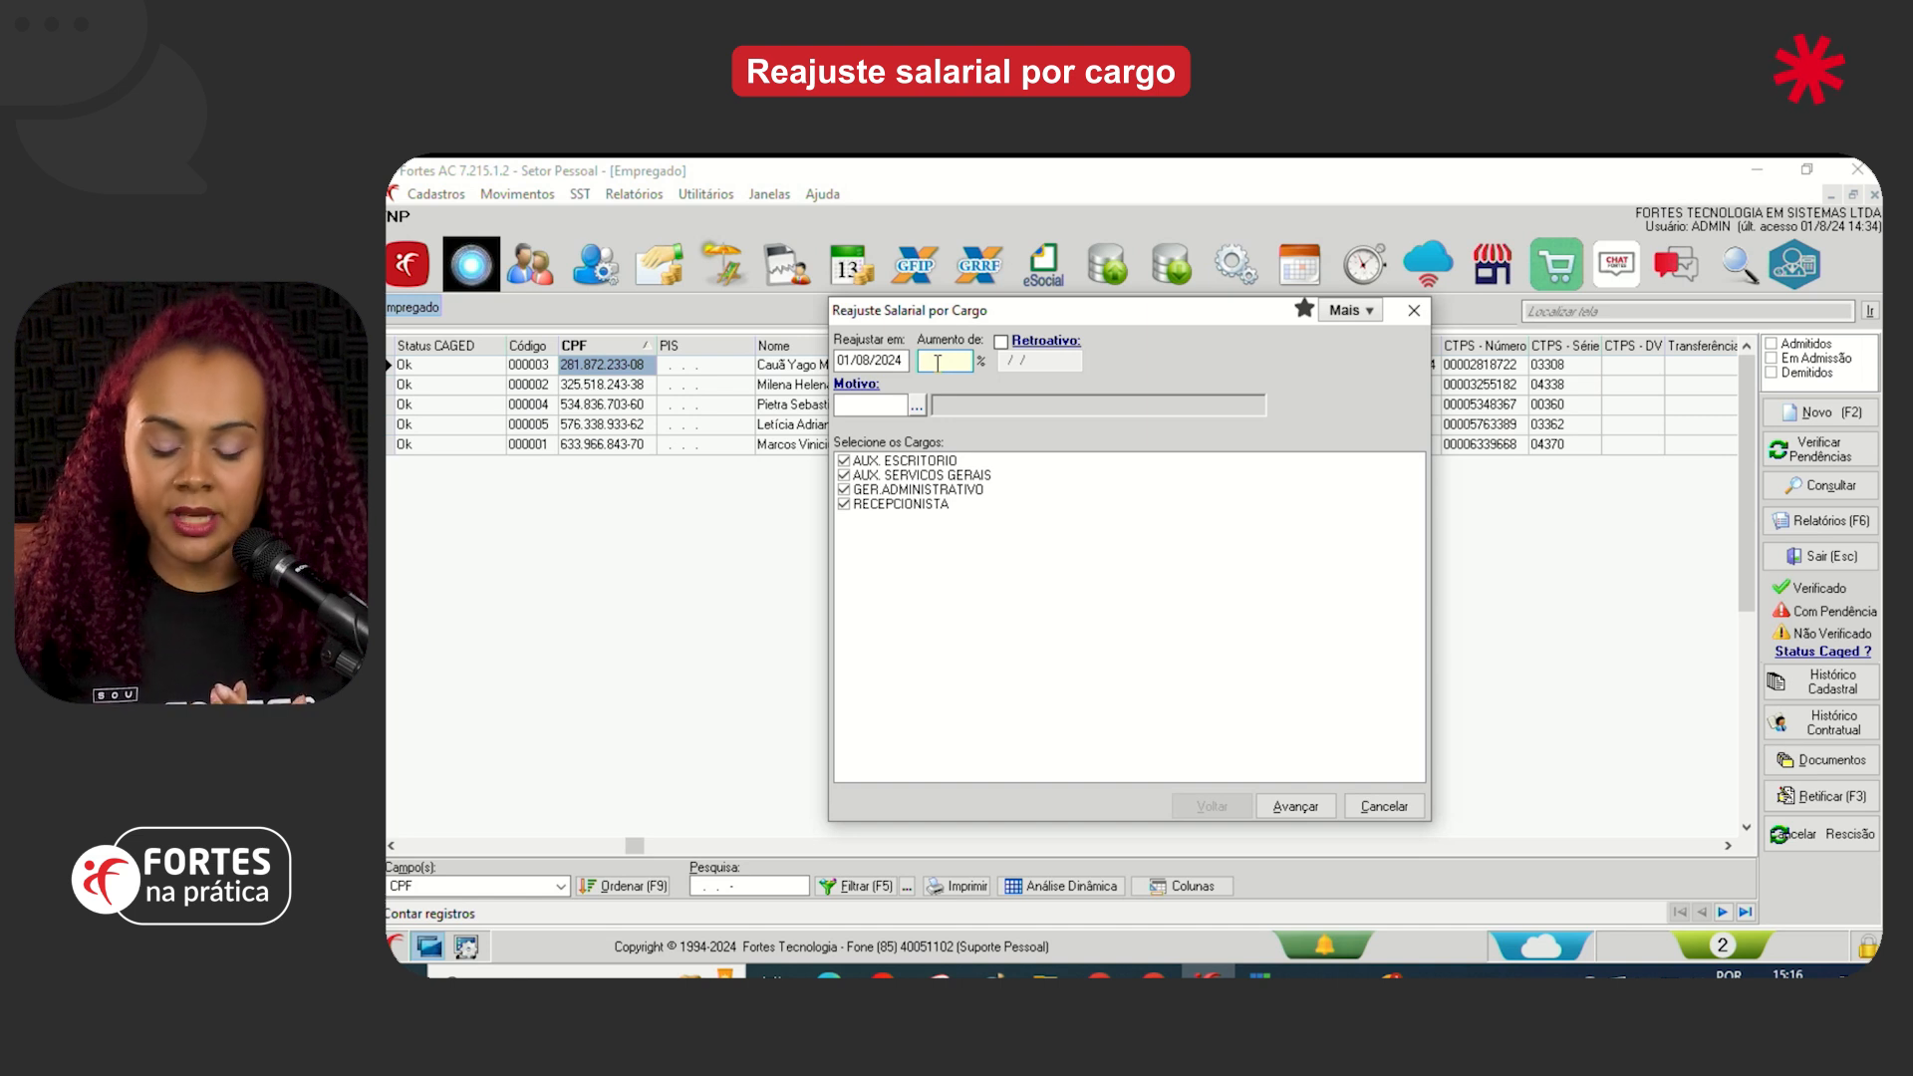
type("5")
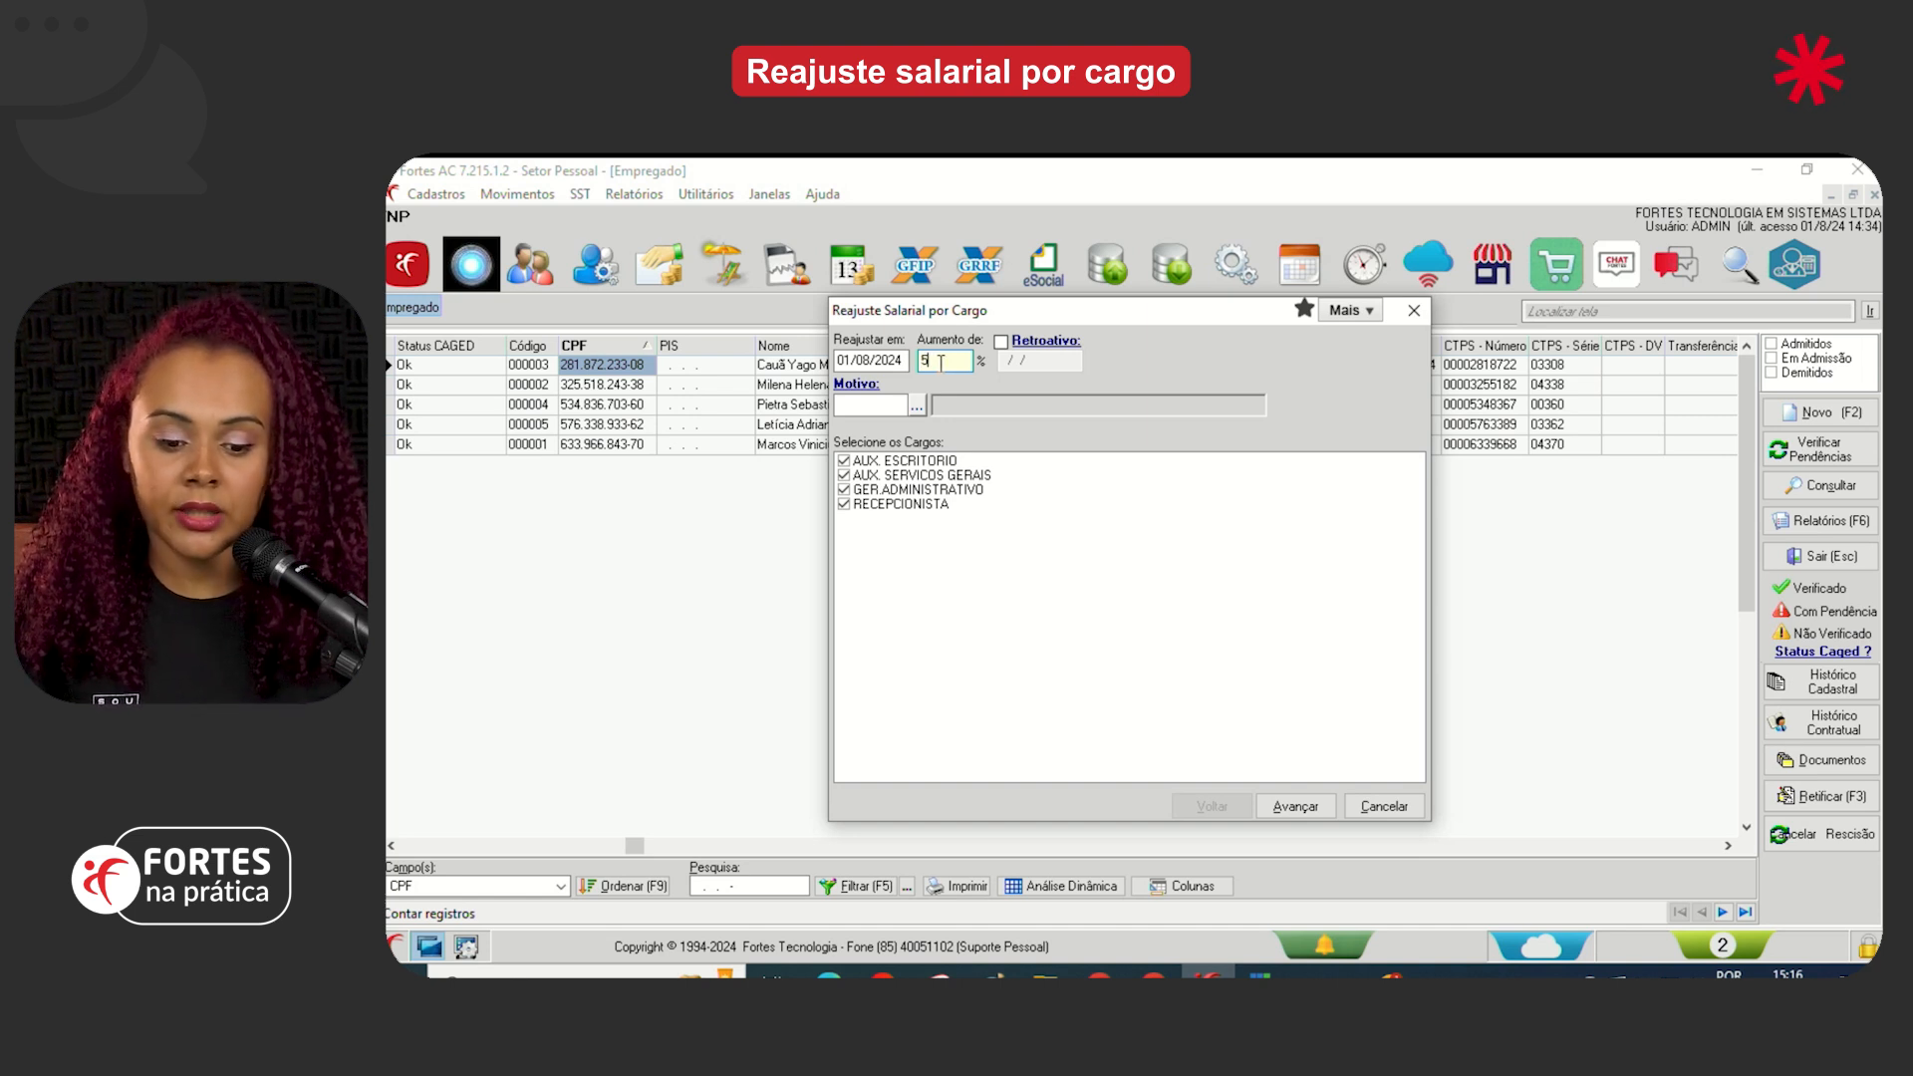
left_click(1000, 342)
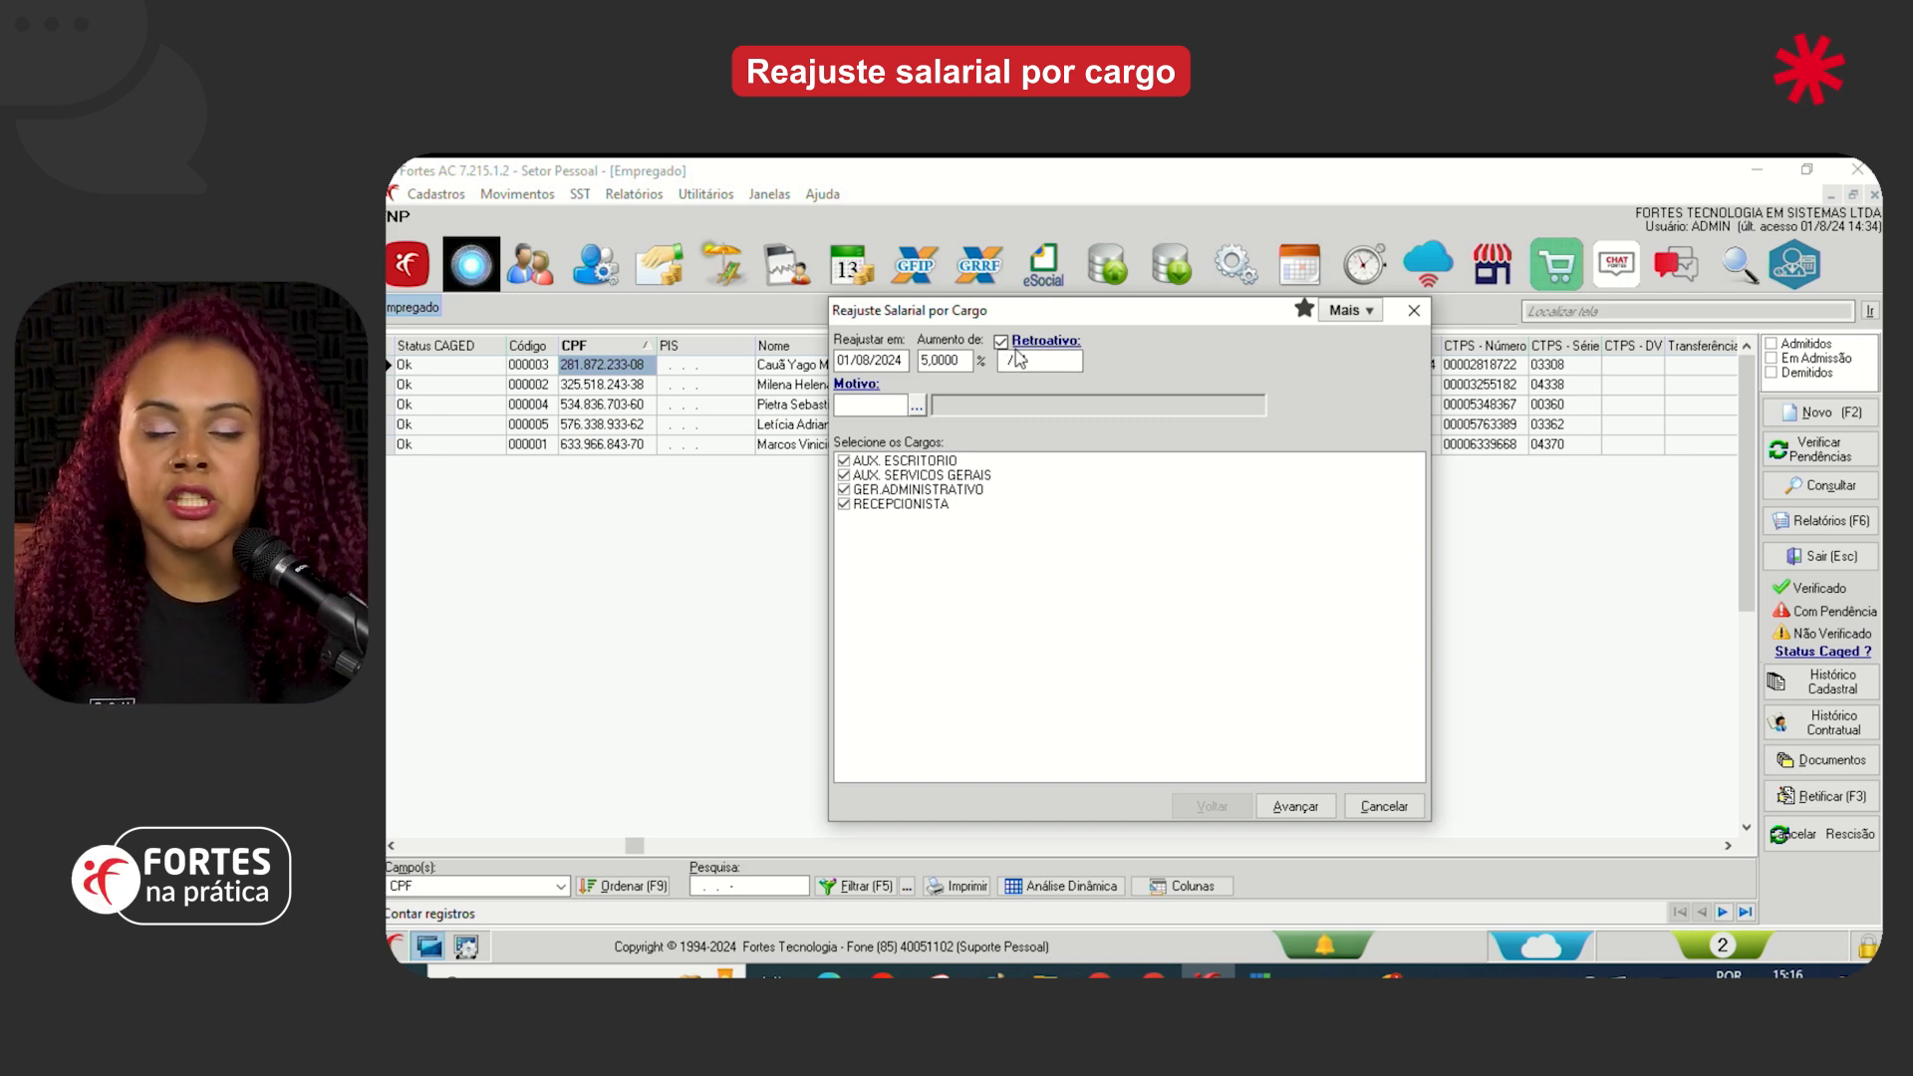
left_click(918, 407)
left_click(1127, 598)
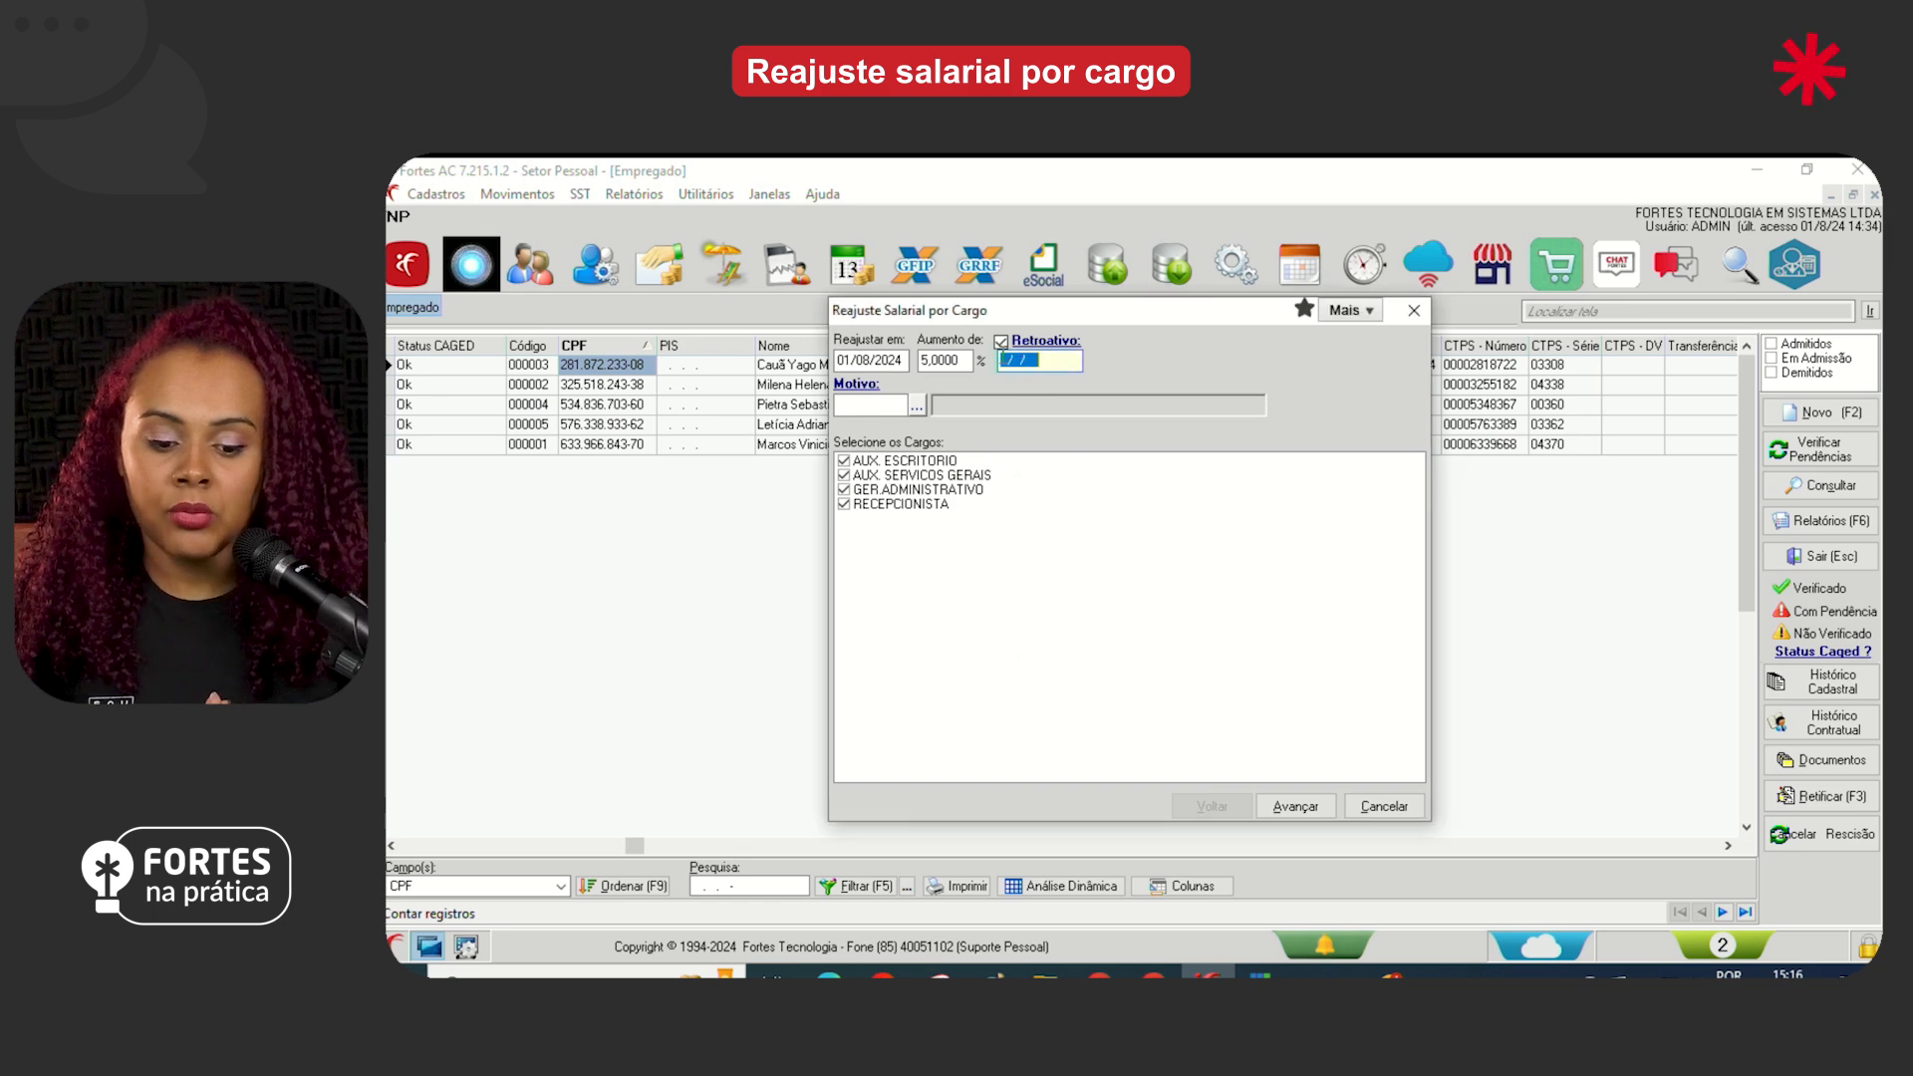
left_click(1001, 342)
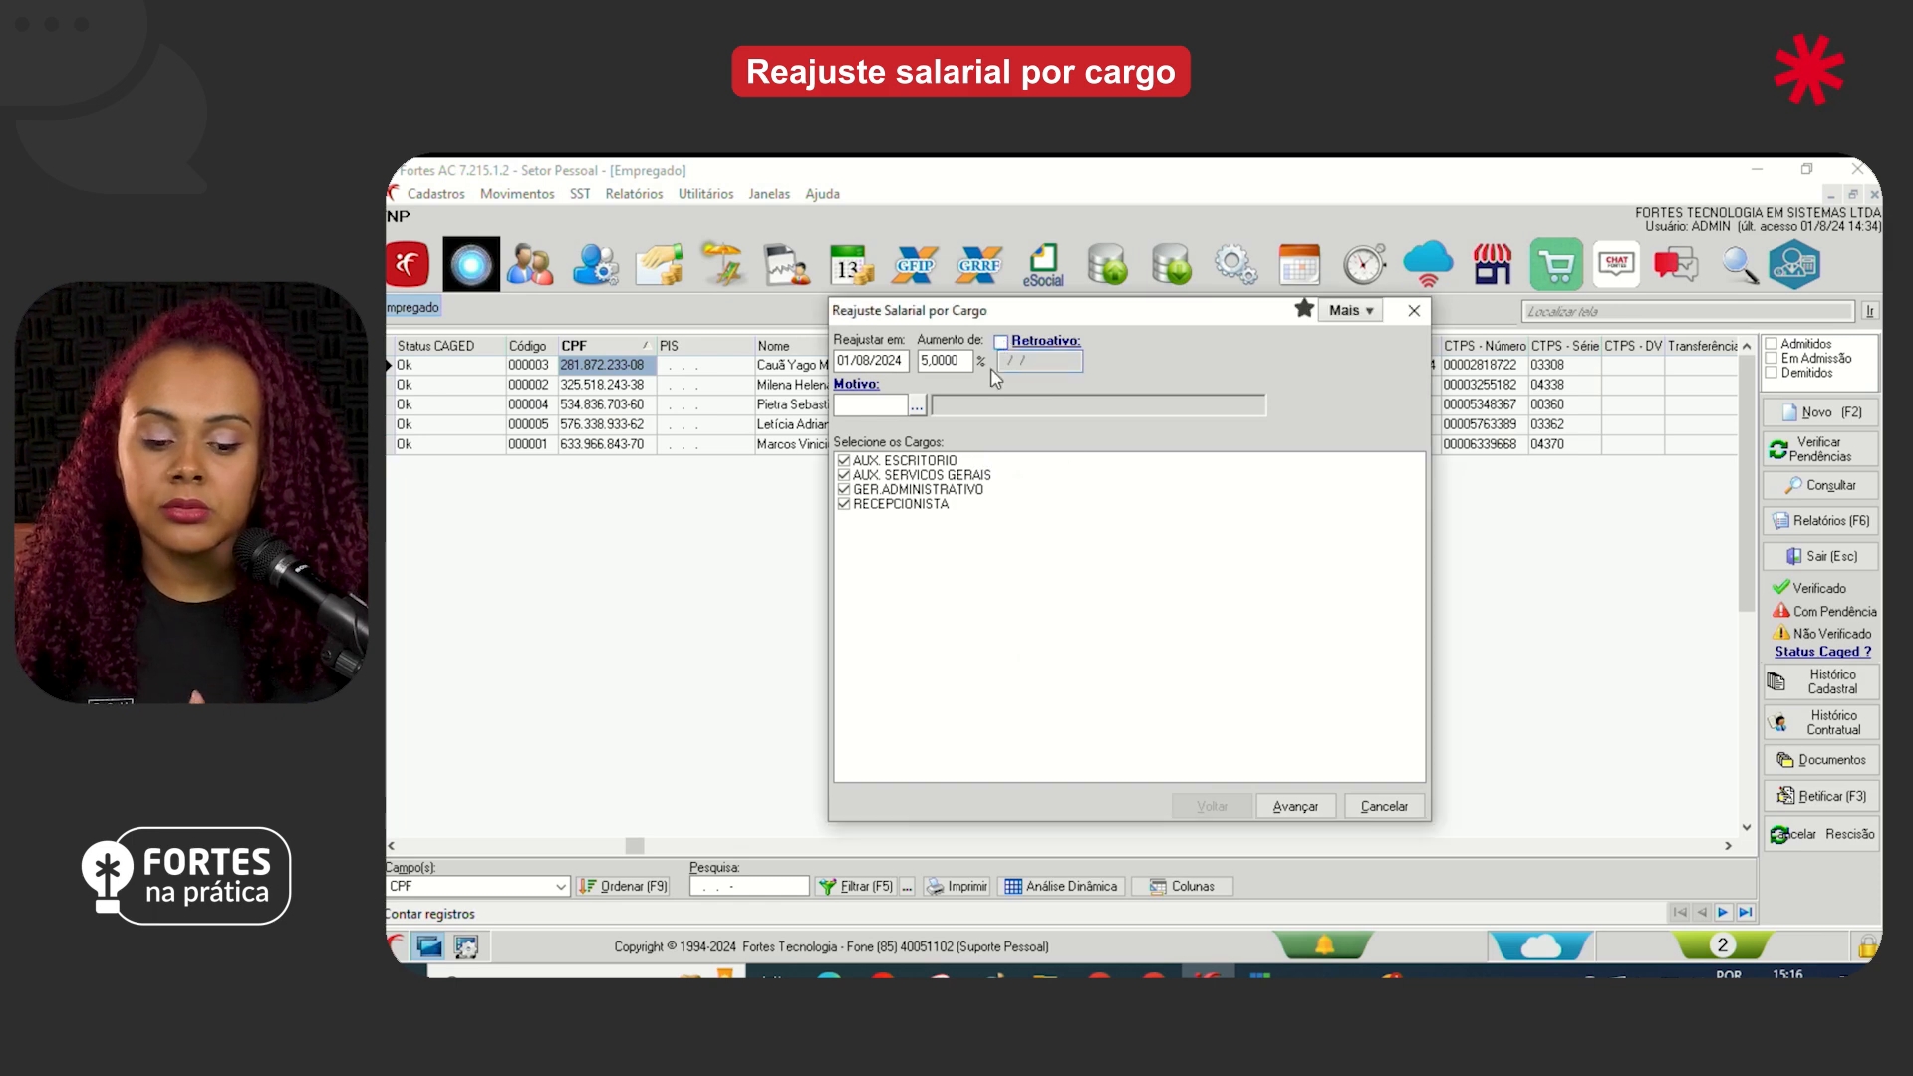
left_click(917, 406)
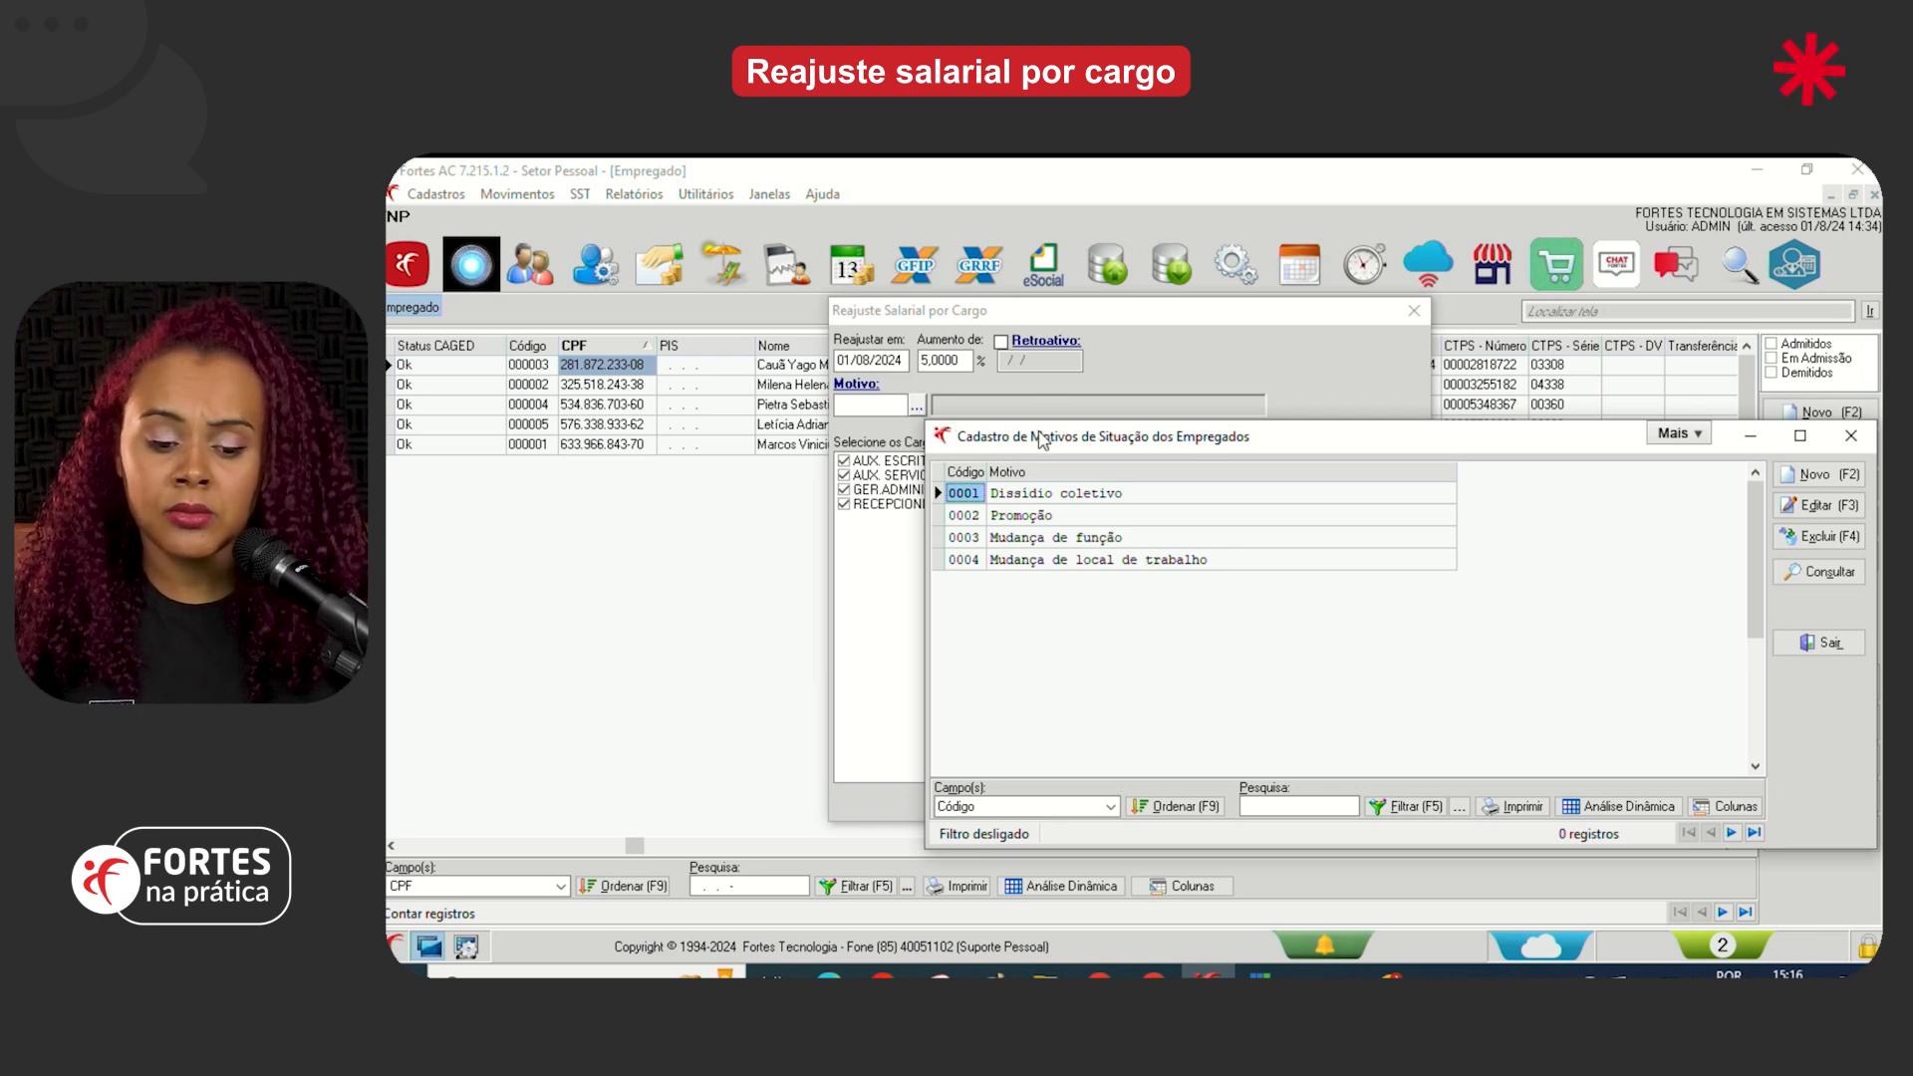
left_click(1091, 388)
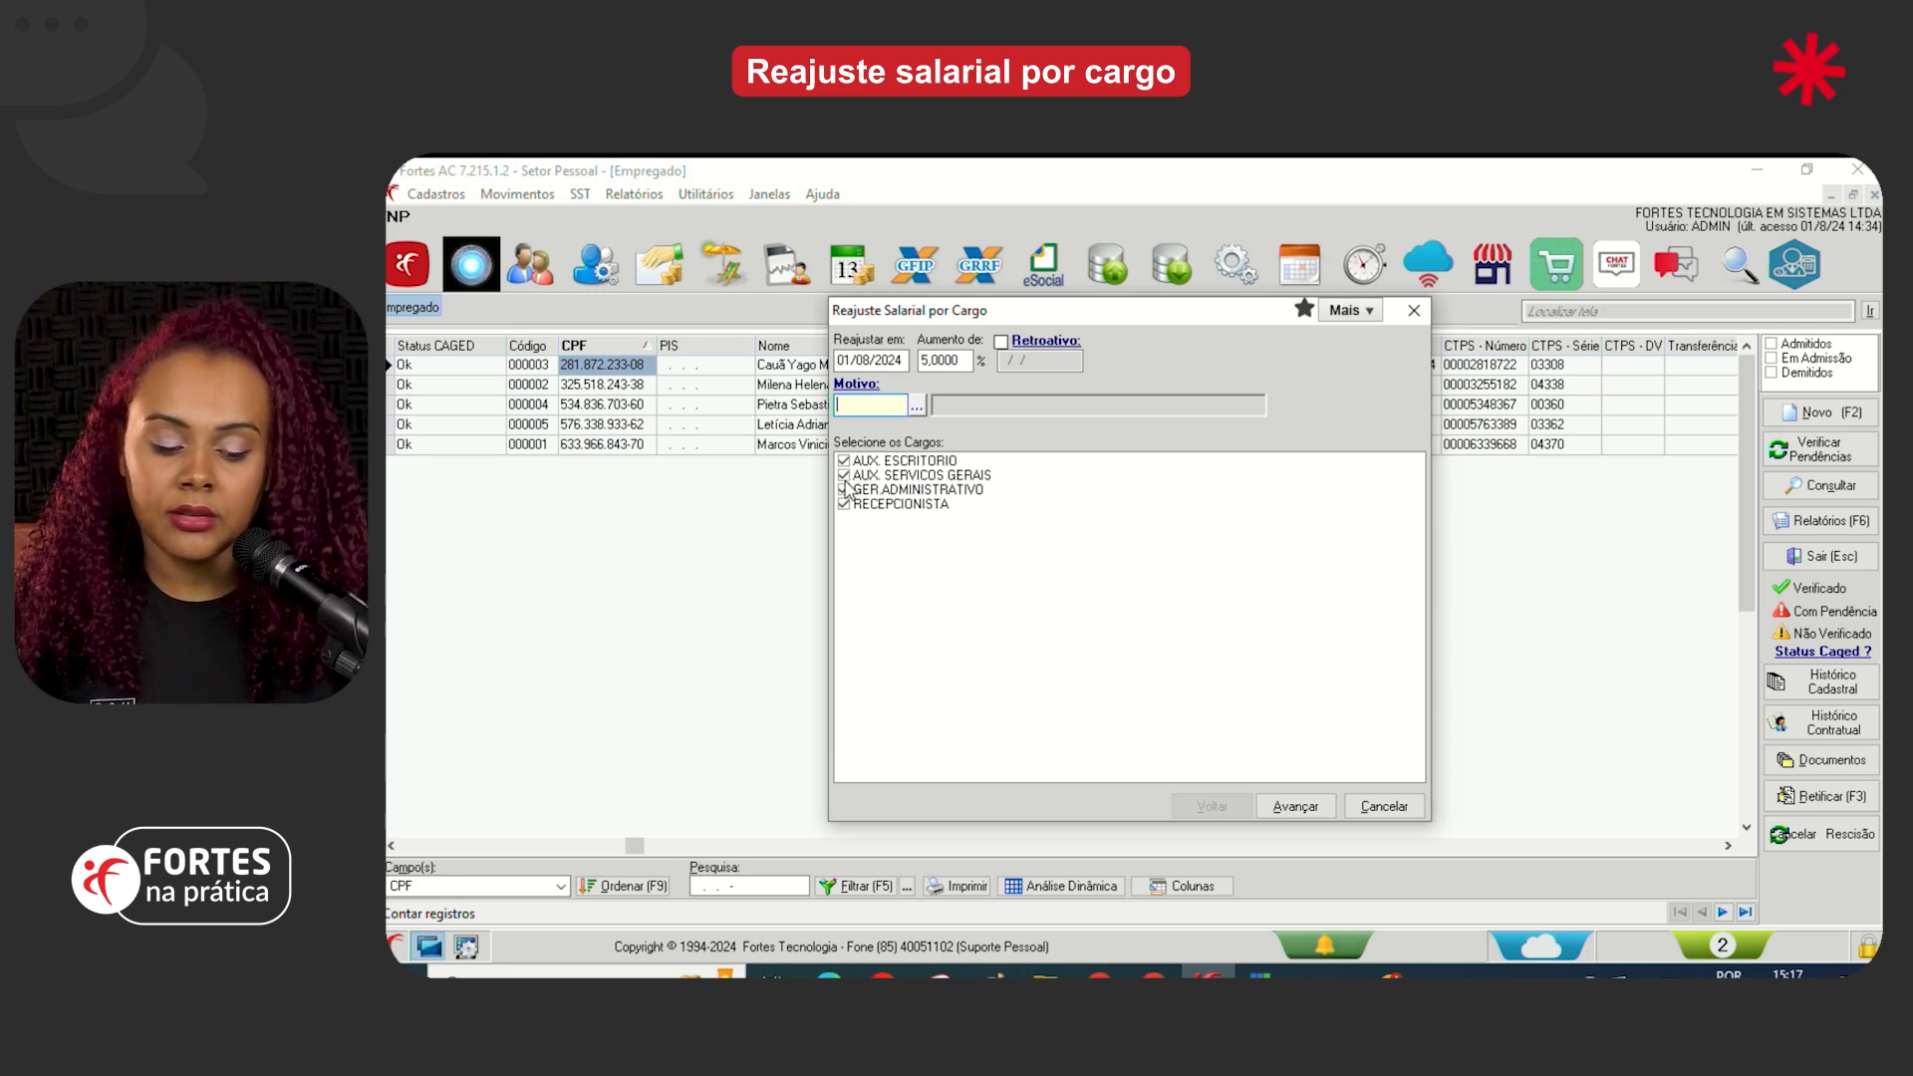
Exclude AUX. SERVICOS GERAIS, GER.ADMINISTRATIVO and RECEPCIONISTA, keeping only AUX. ESCRITORIO, and proceed to the employee selection
left_click(844, 478)
left_click(844, 490)
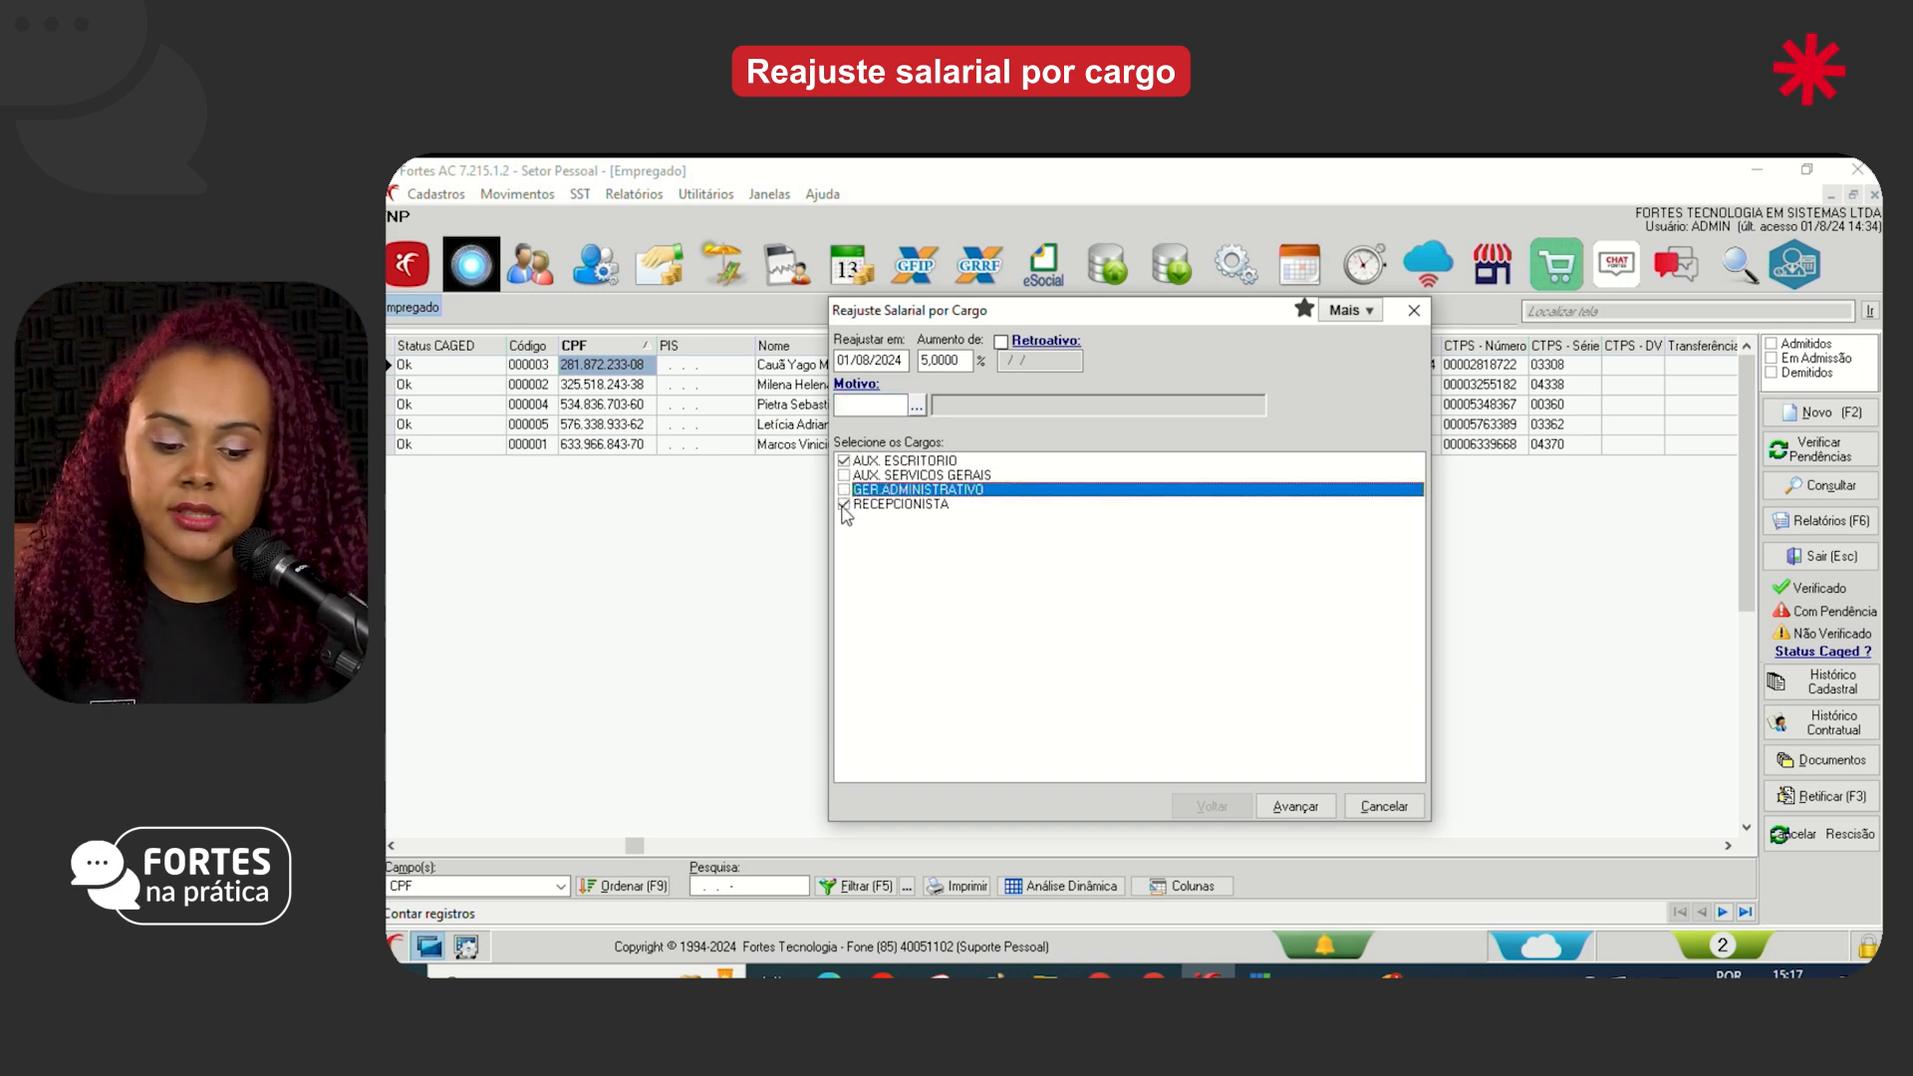
left_click(844, 505)
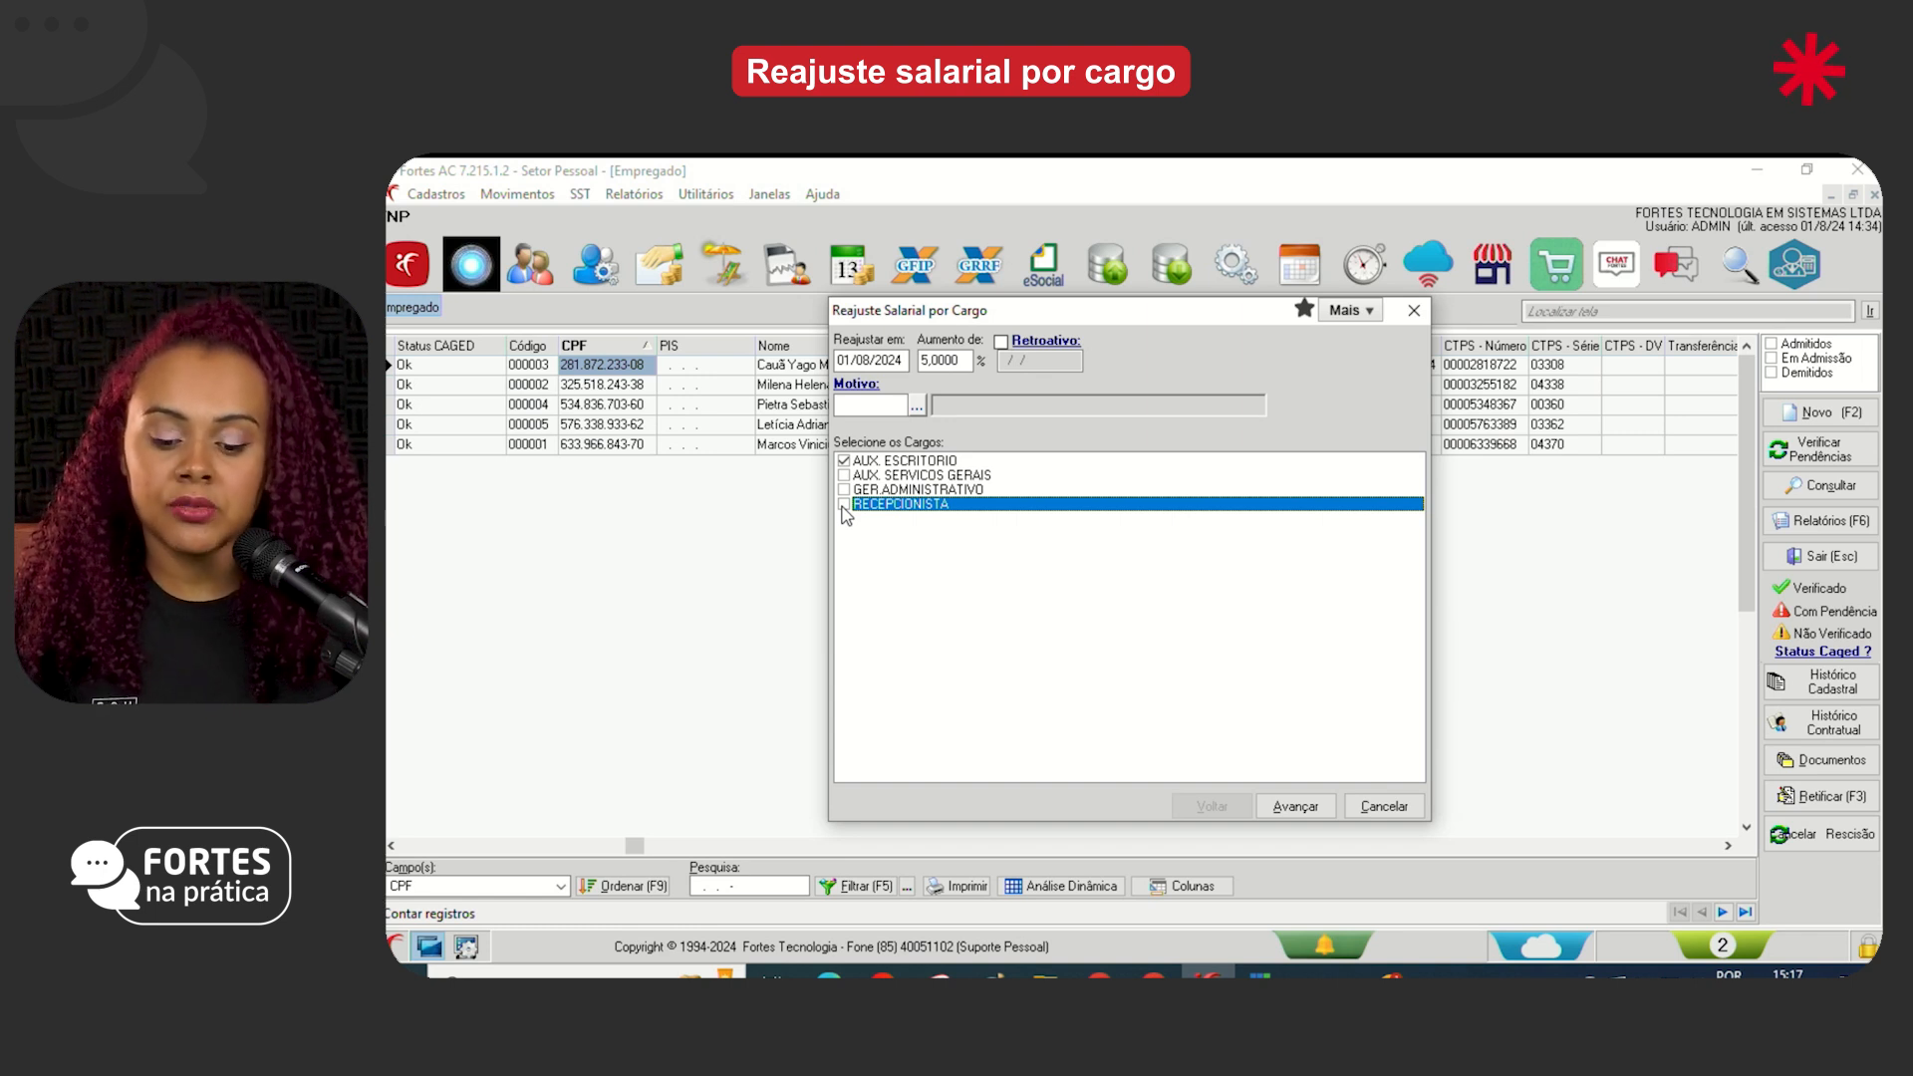
left_click(1302, 808)
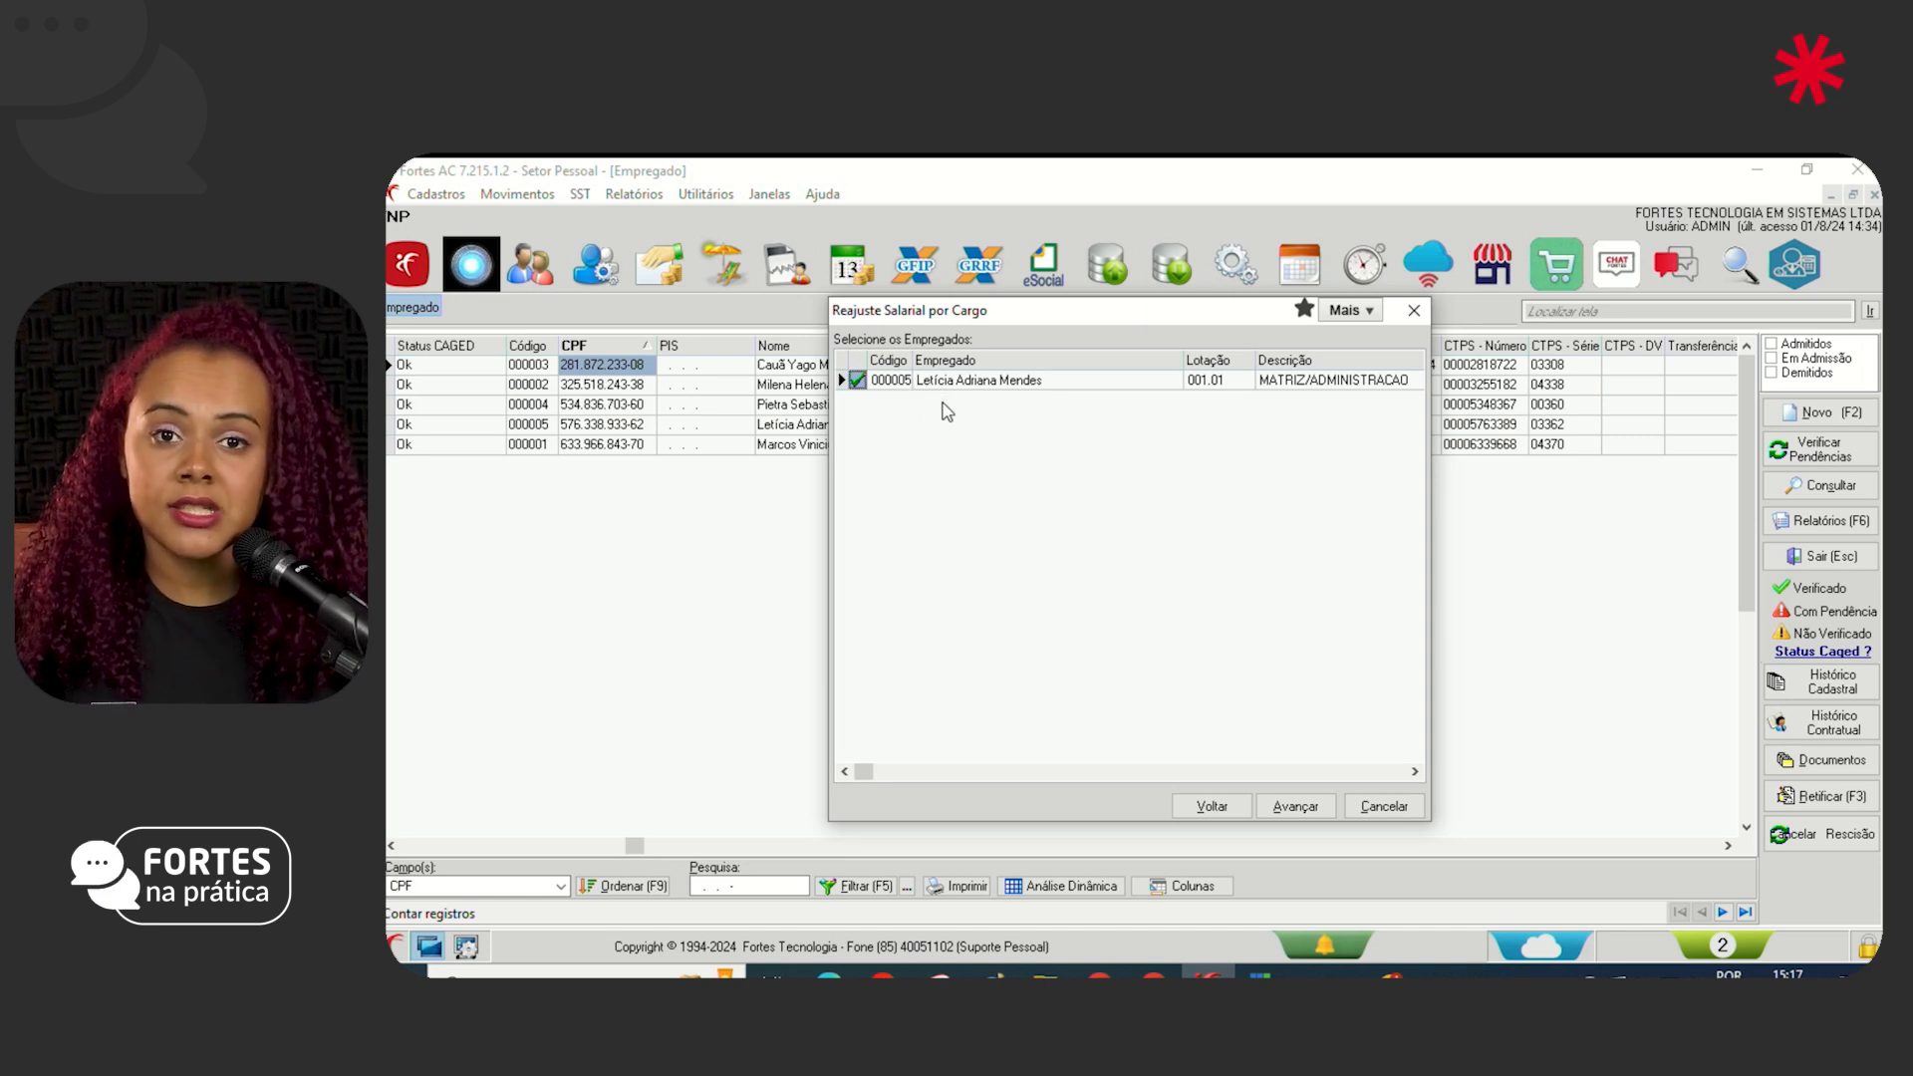
left_click(1212, 812)
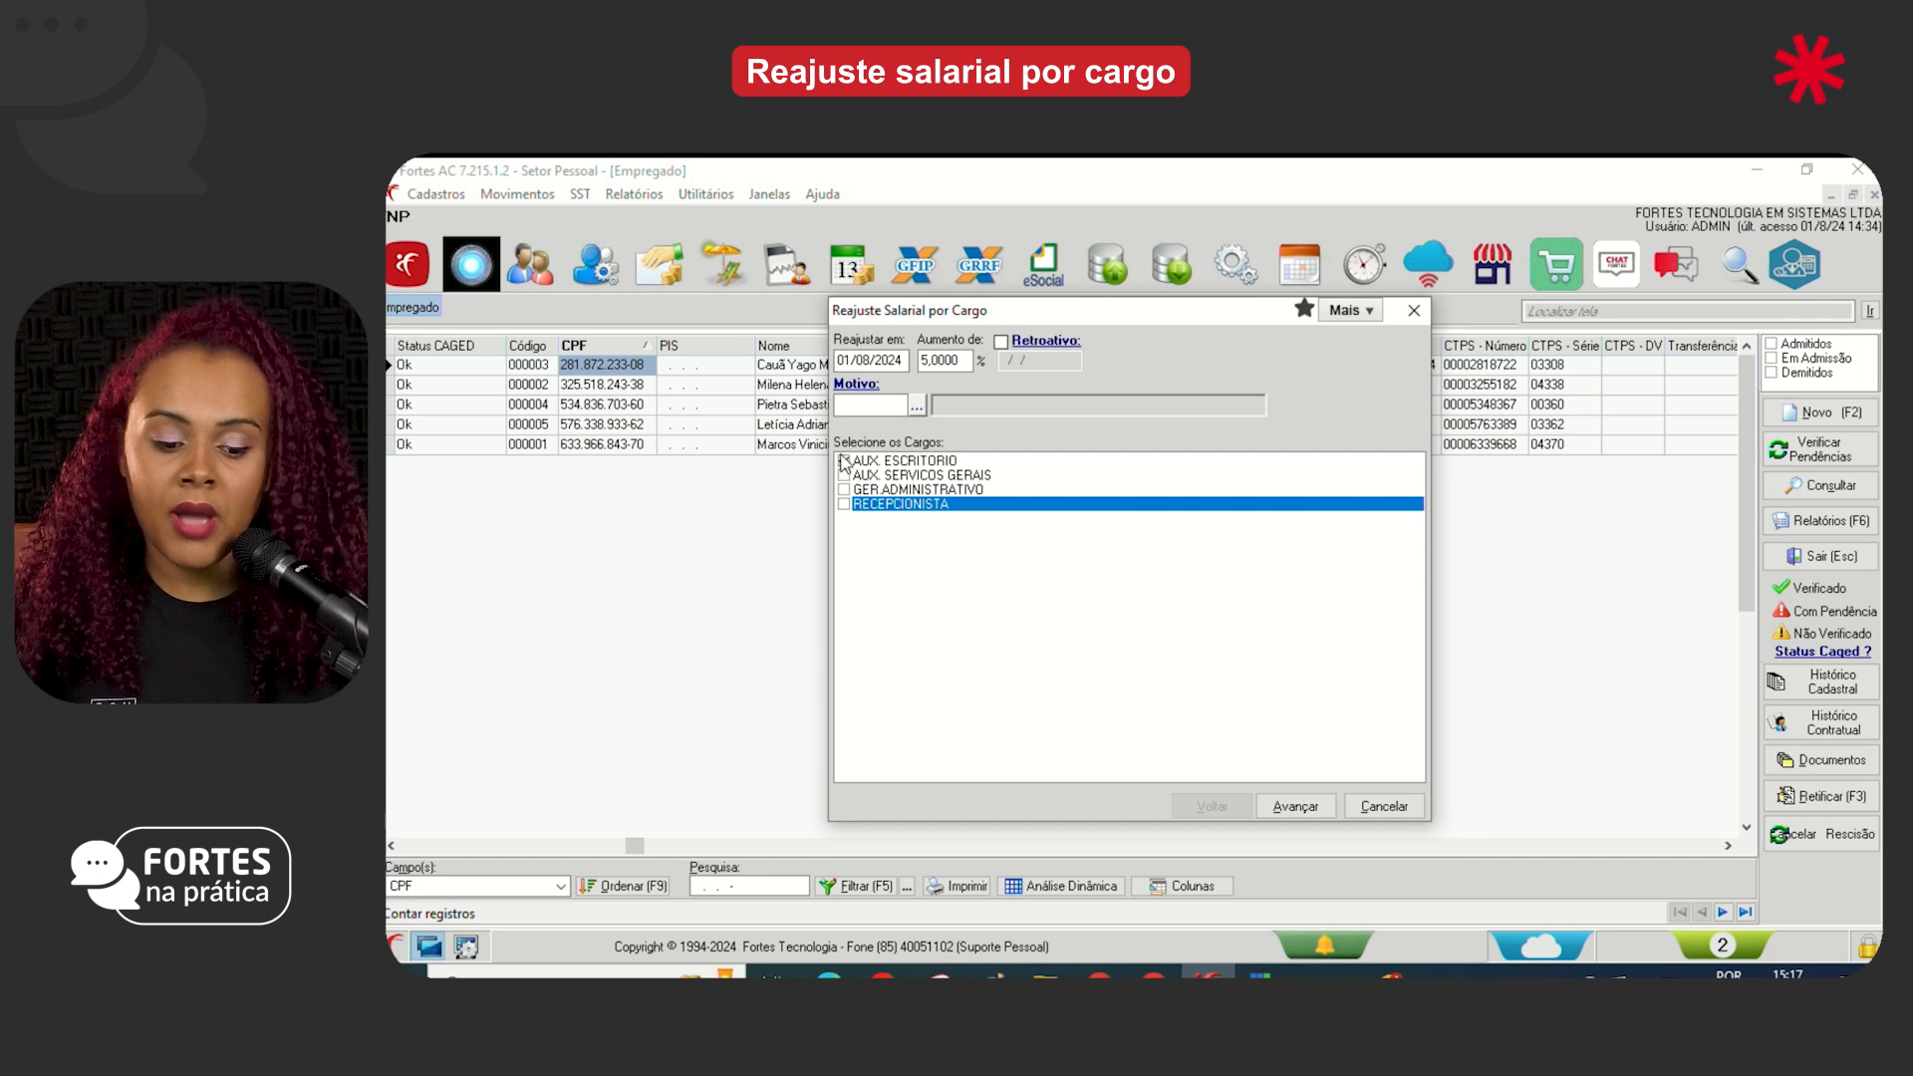
left_click(855, 488)
left_click(1311, 813)
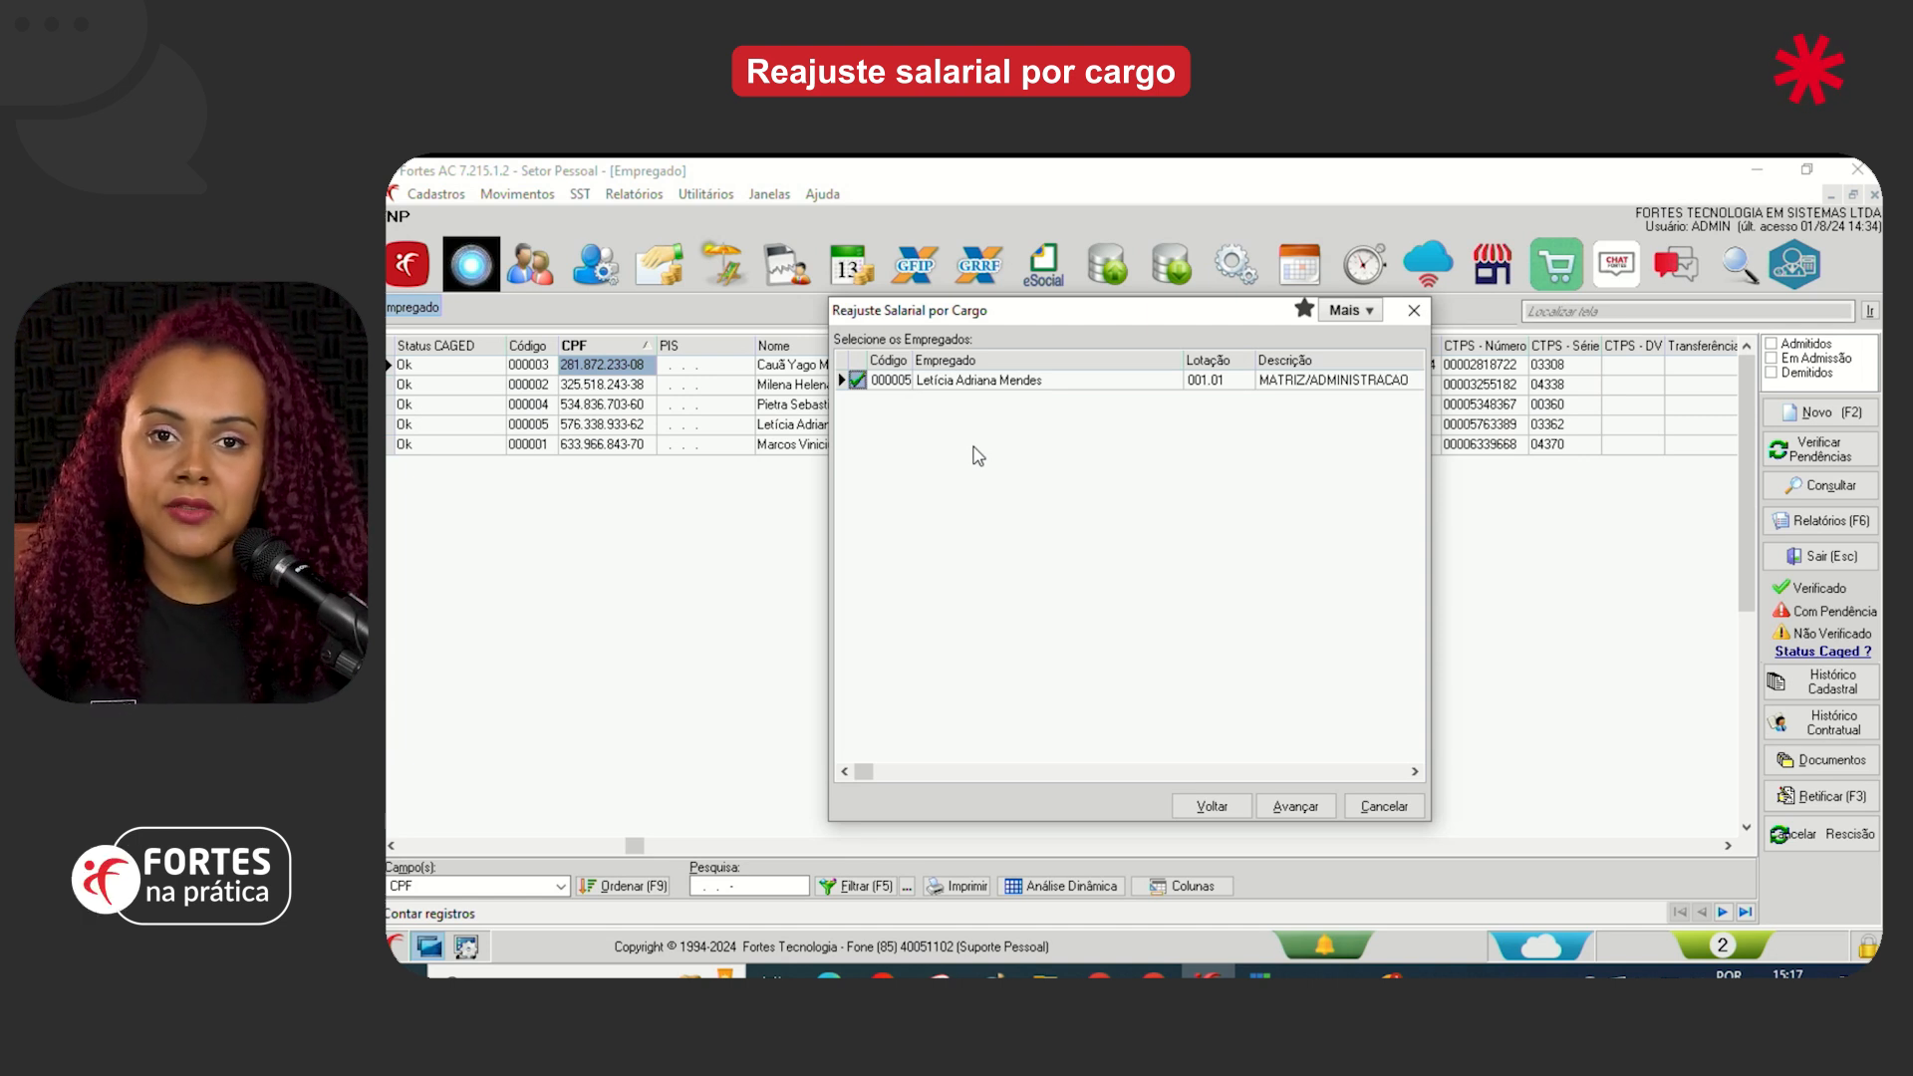
left_click(1209, 805)
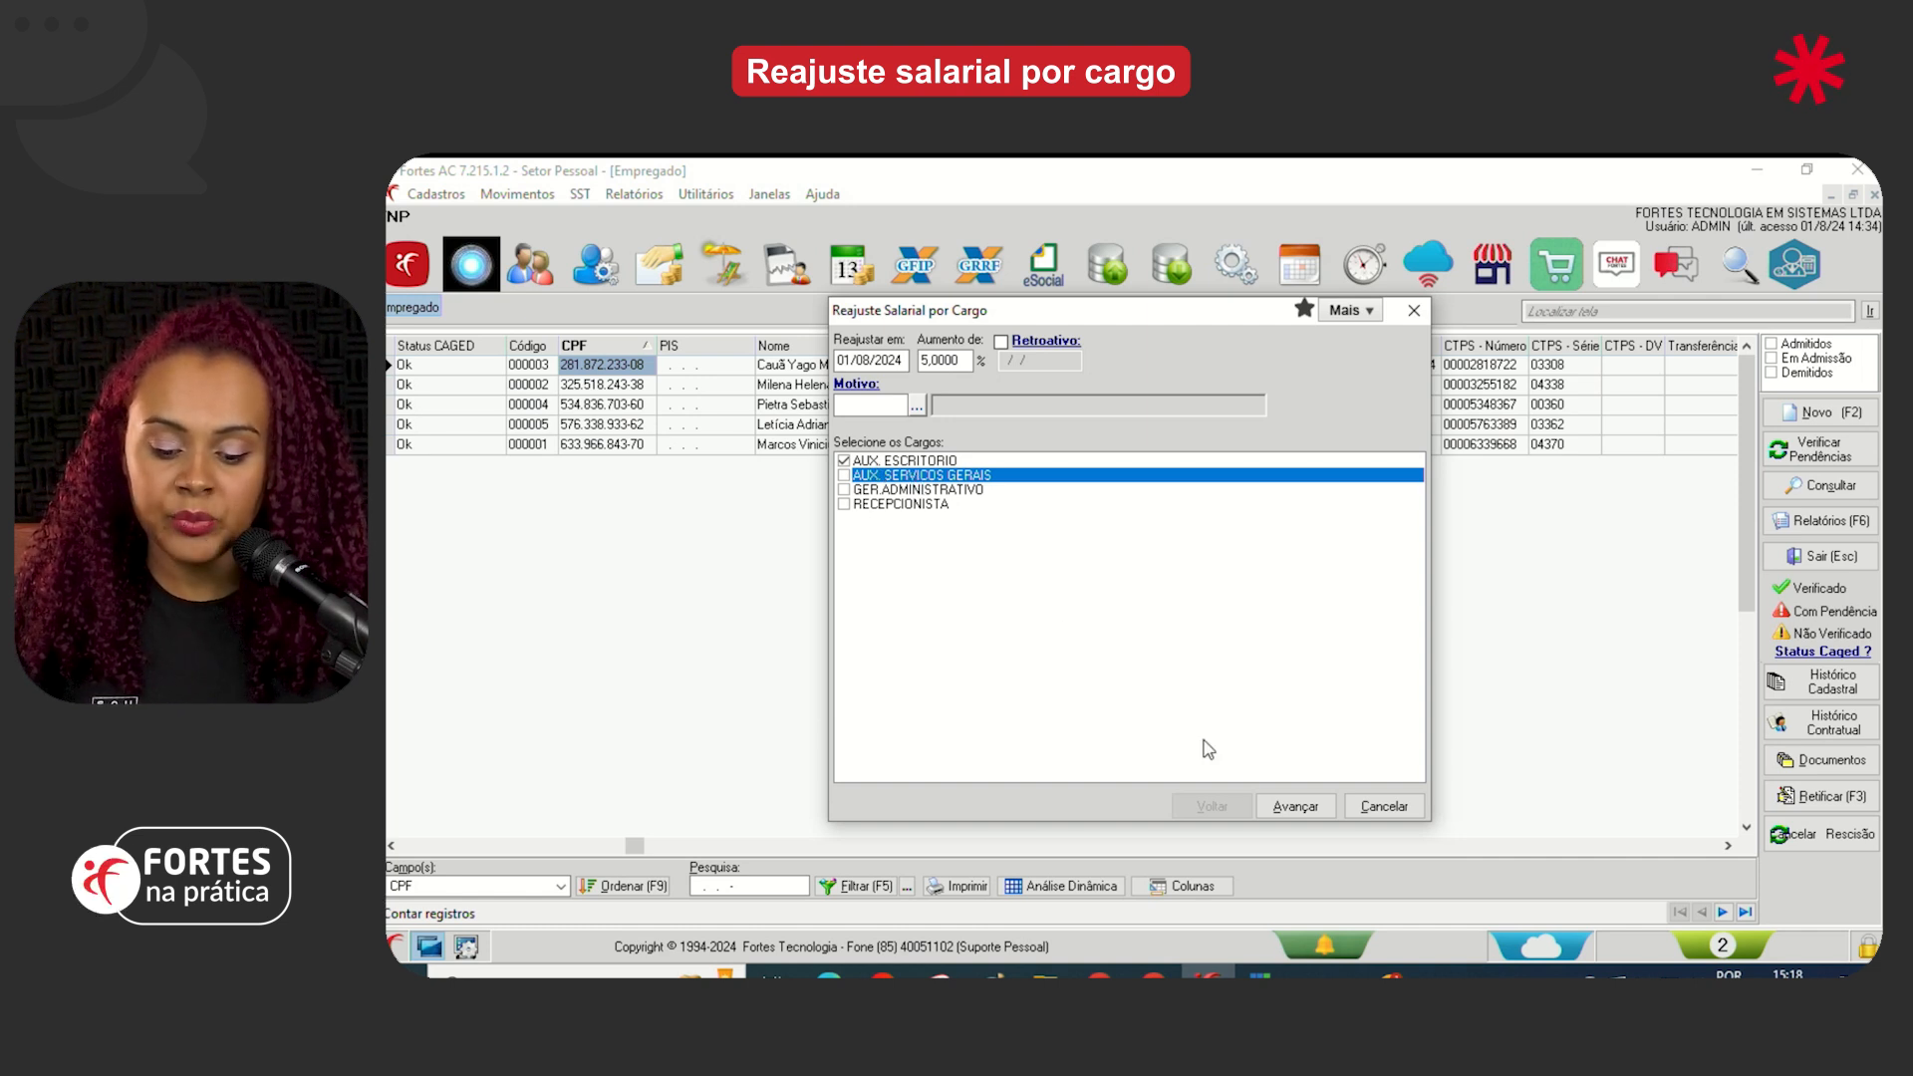
left_click(1296, 807)
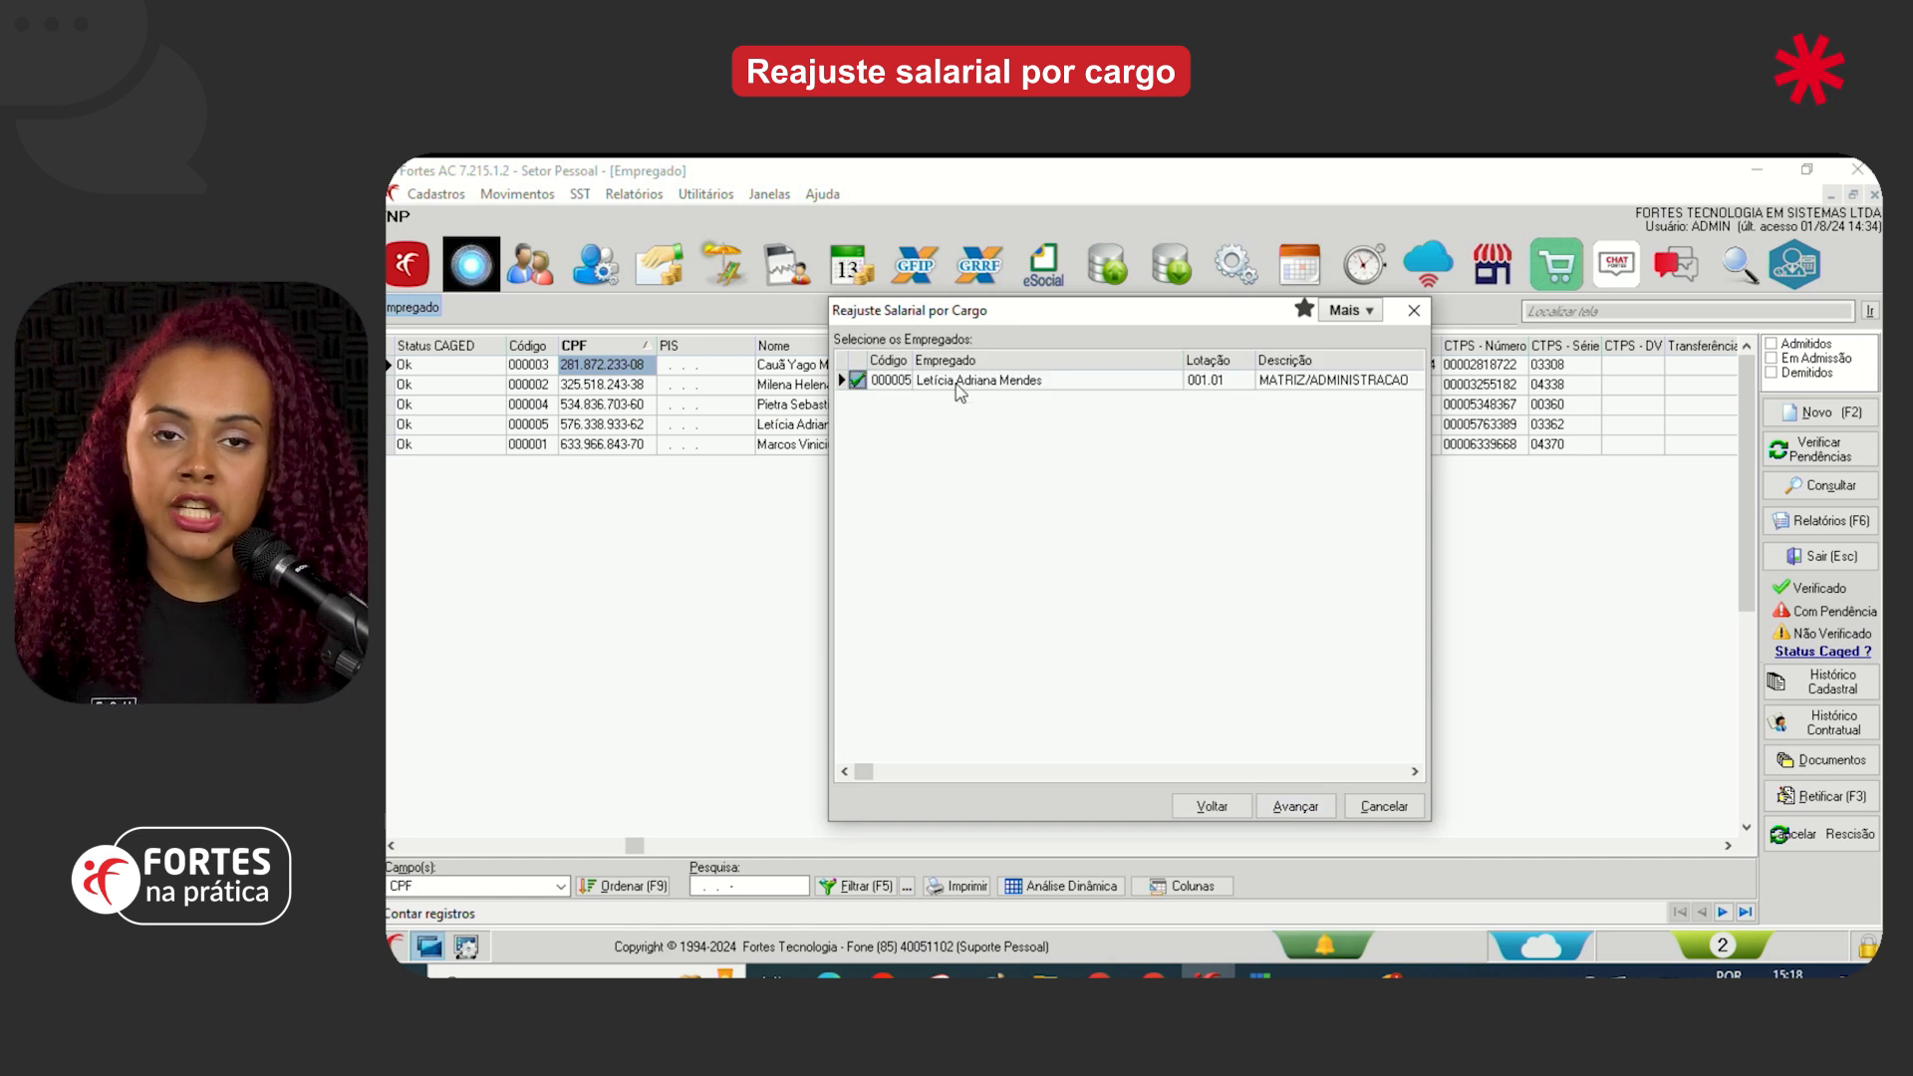
Proceed with the listed employee, then conclude and confirm the salary adjustment
left_click(1259, 798)
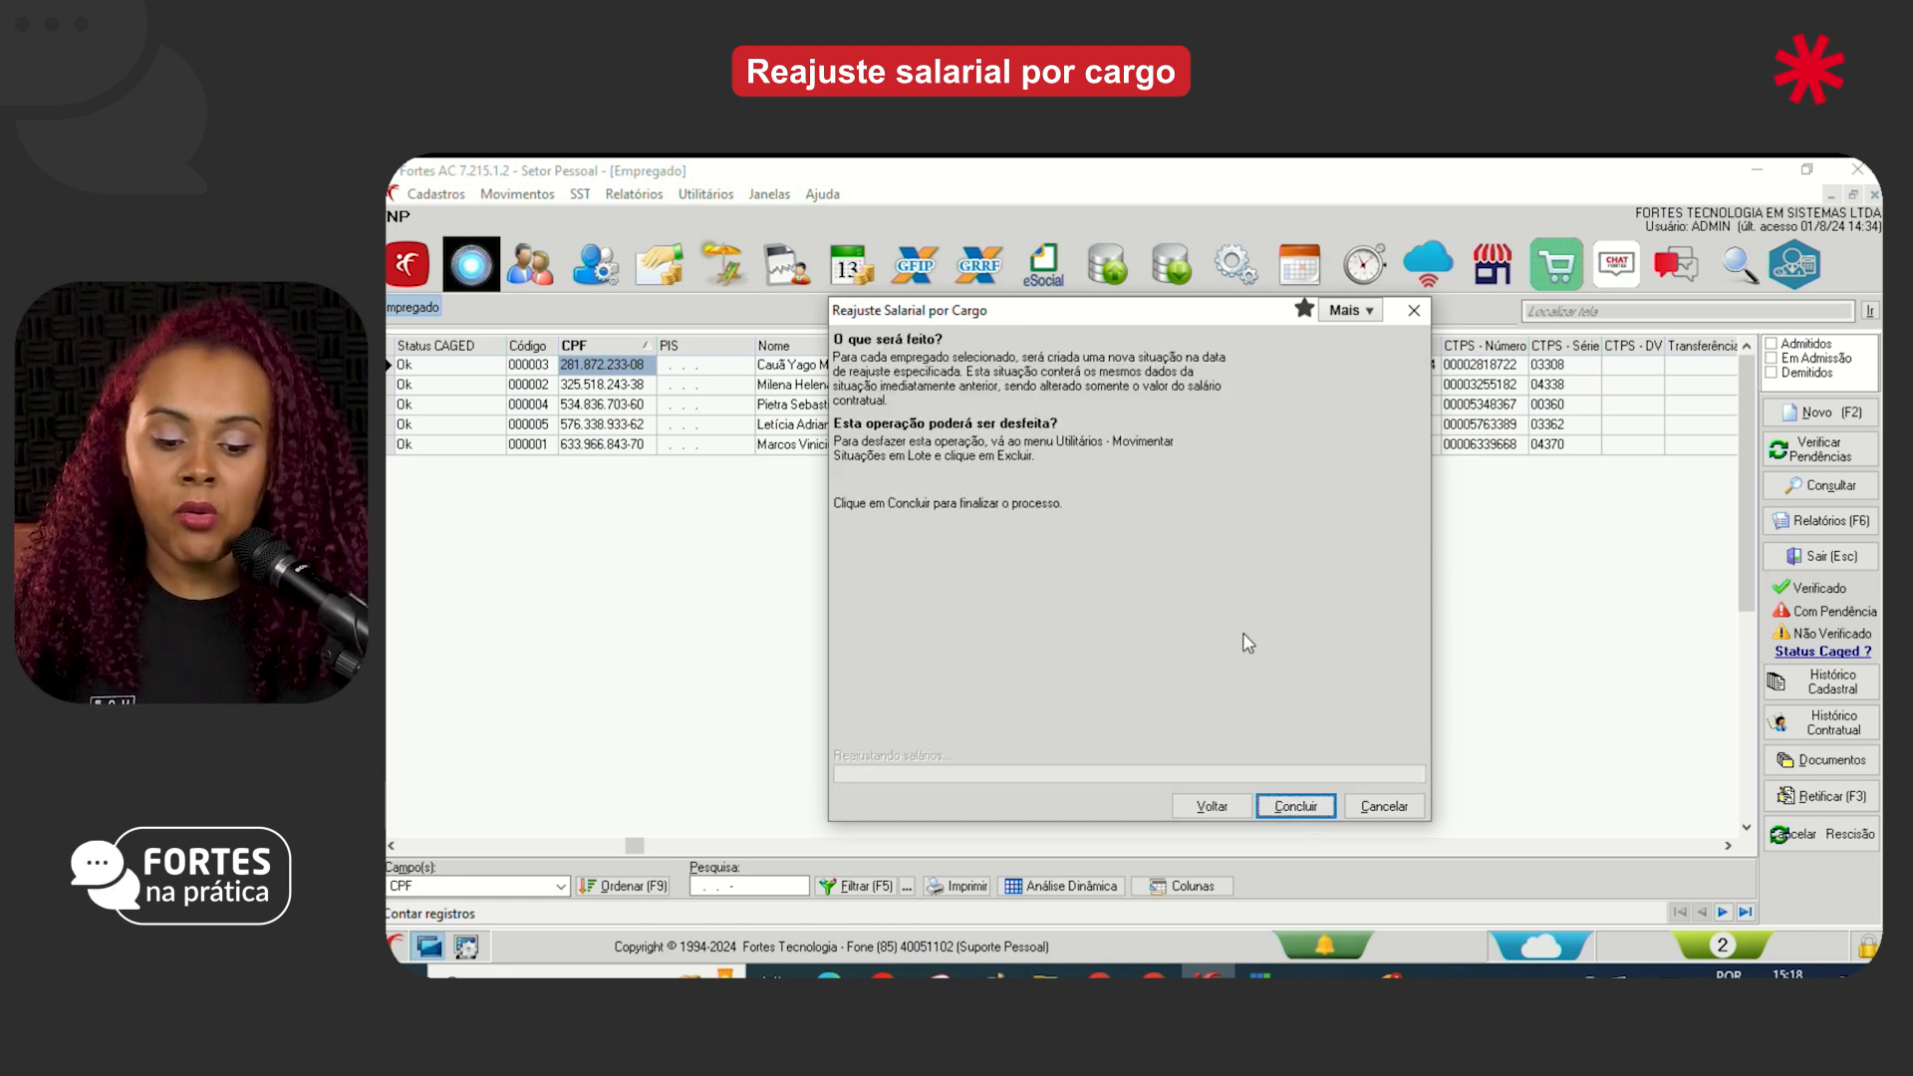
left_click(1271, 798)
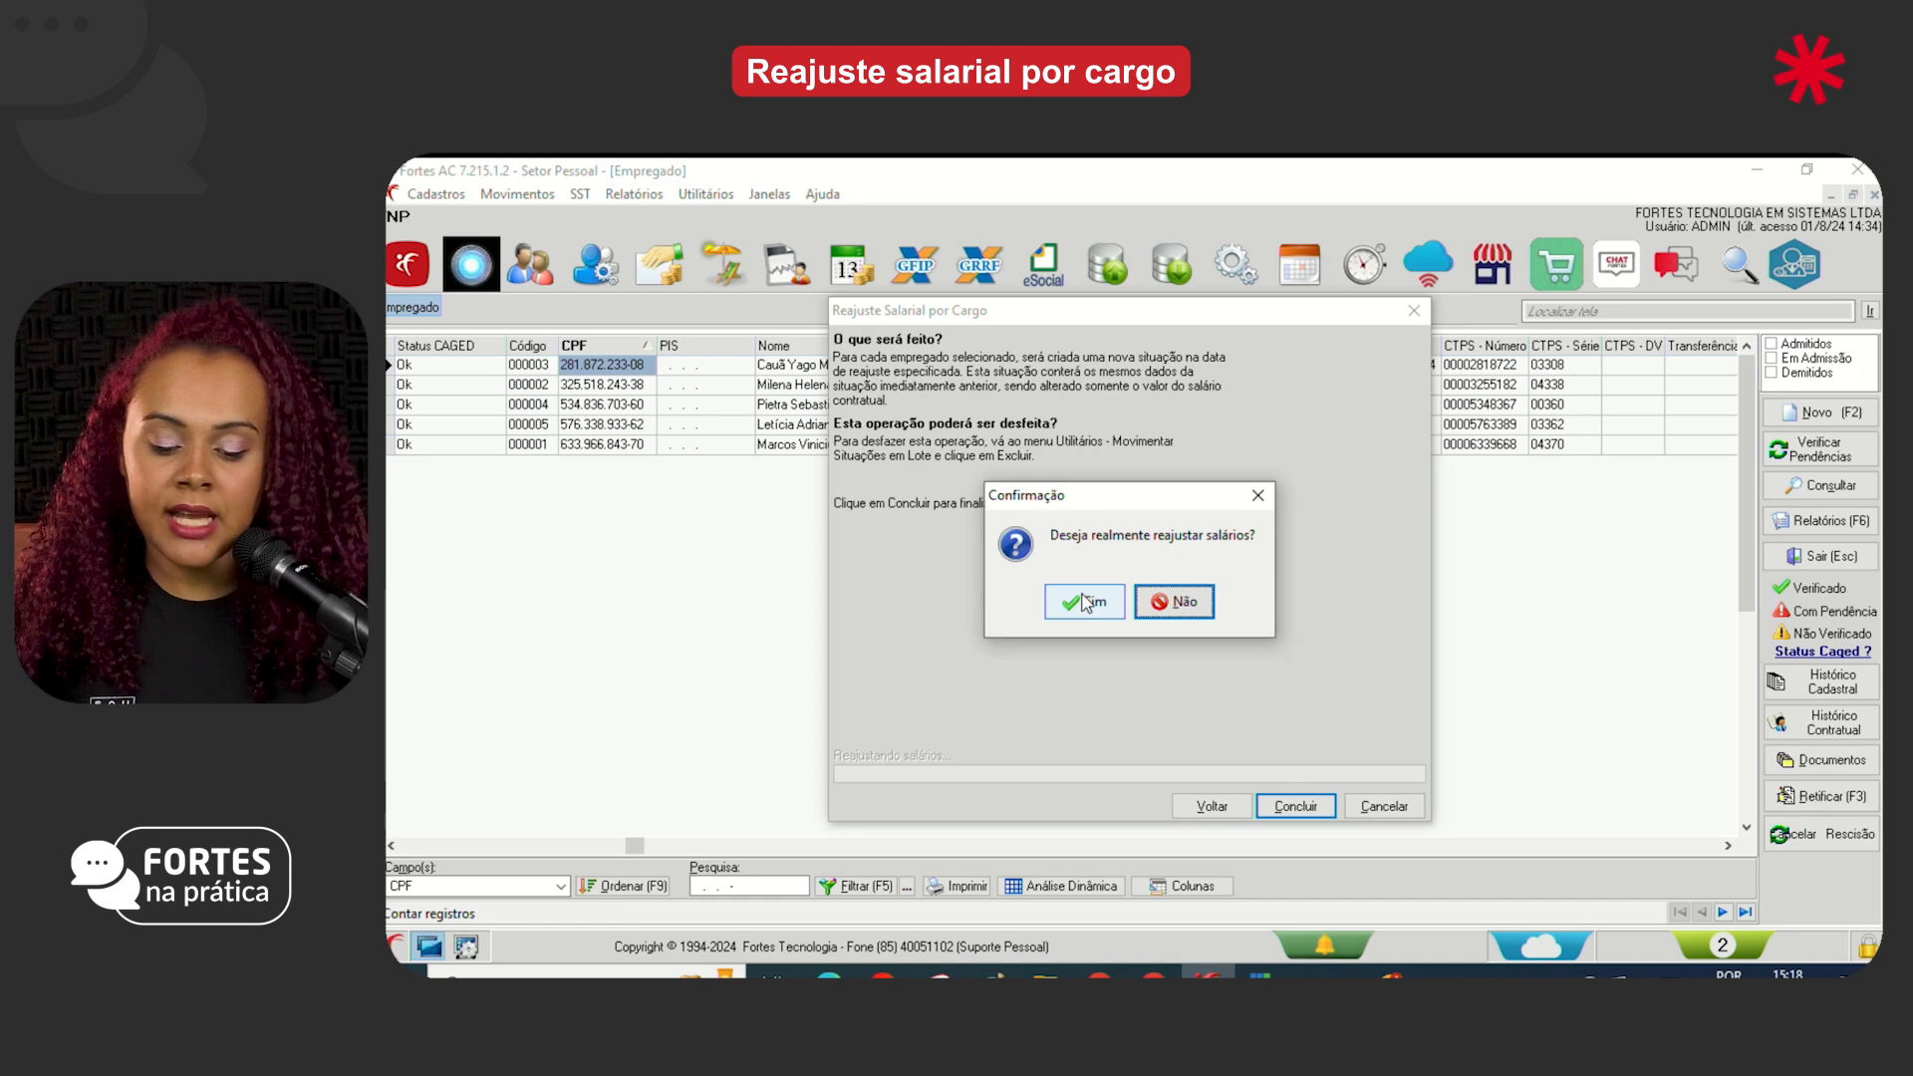
left_click(1084, 603)
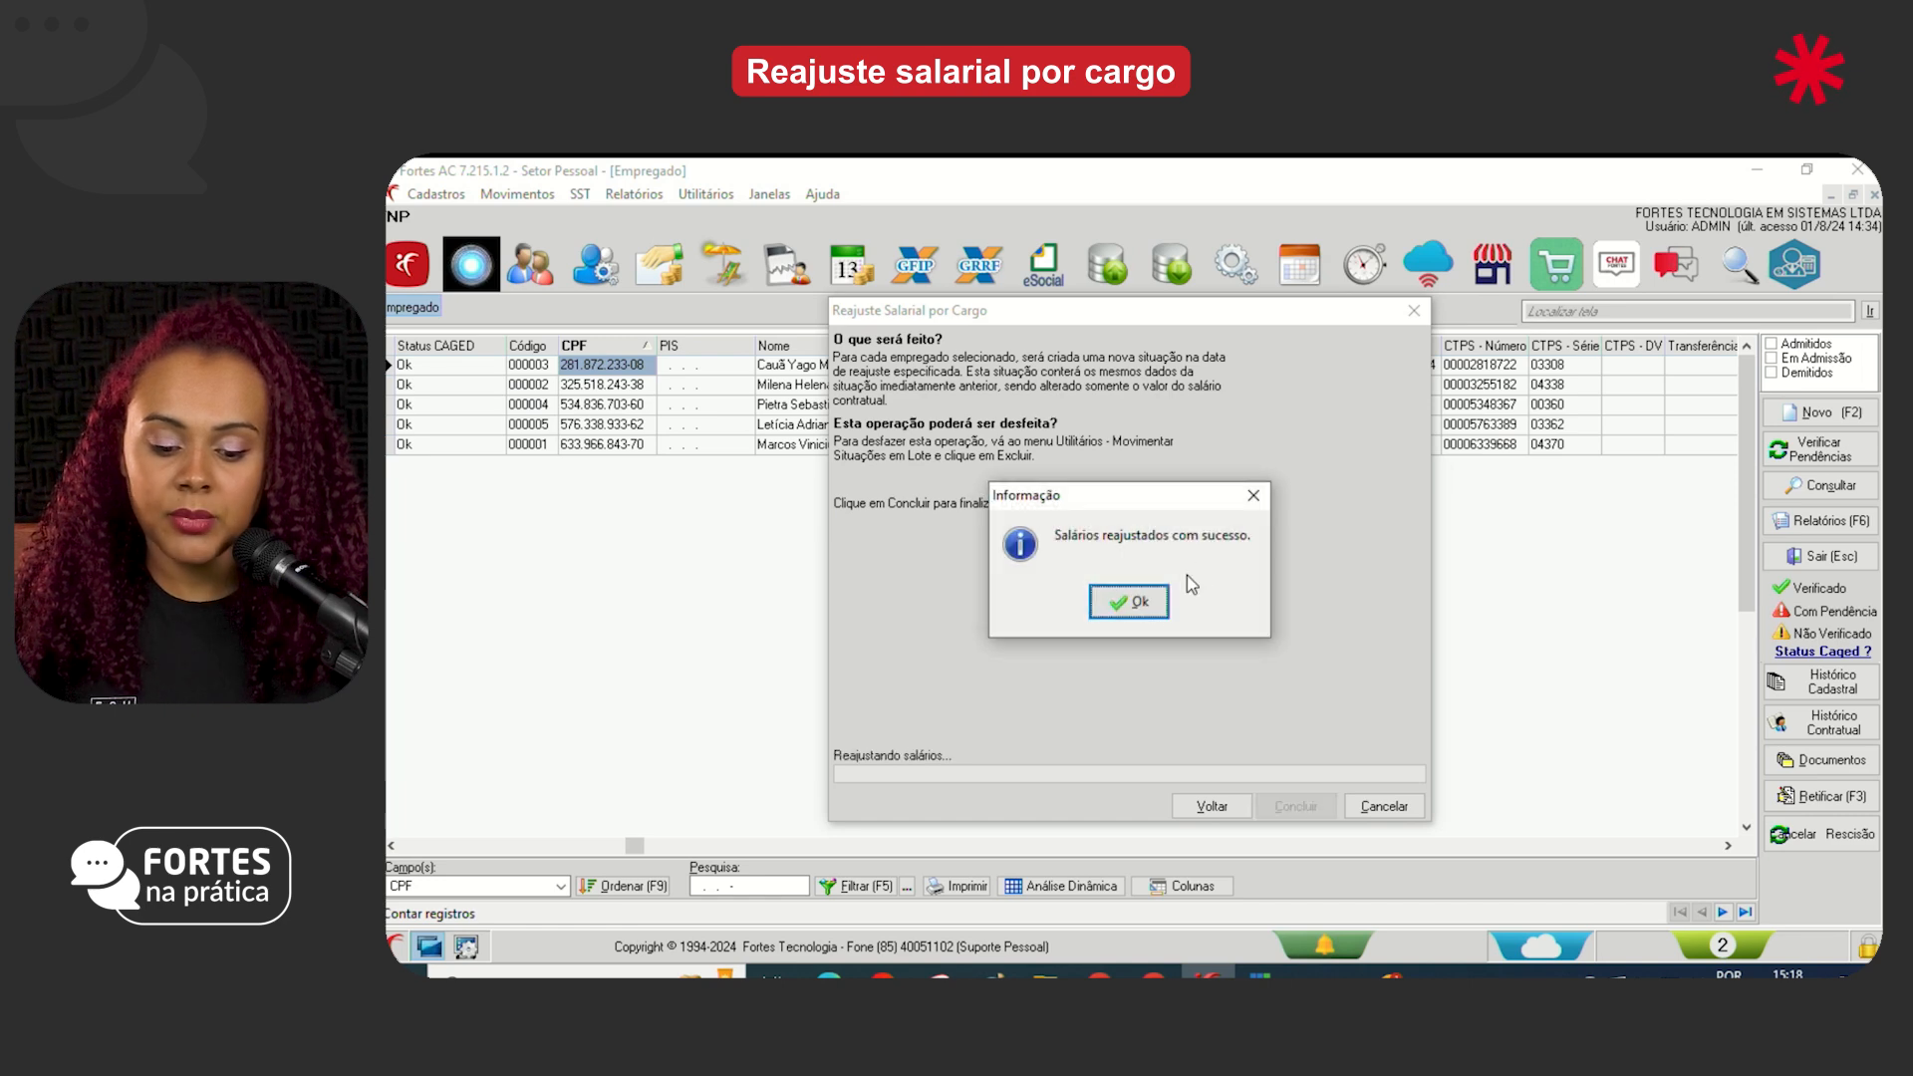
left_click(1141, 602)
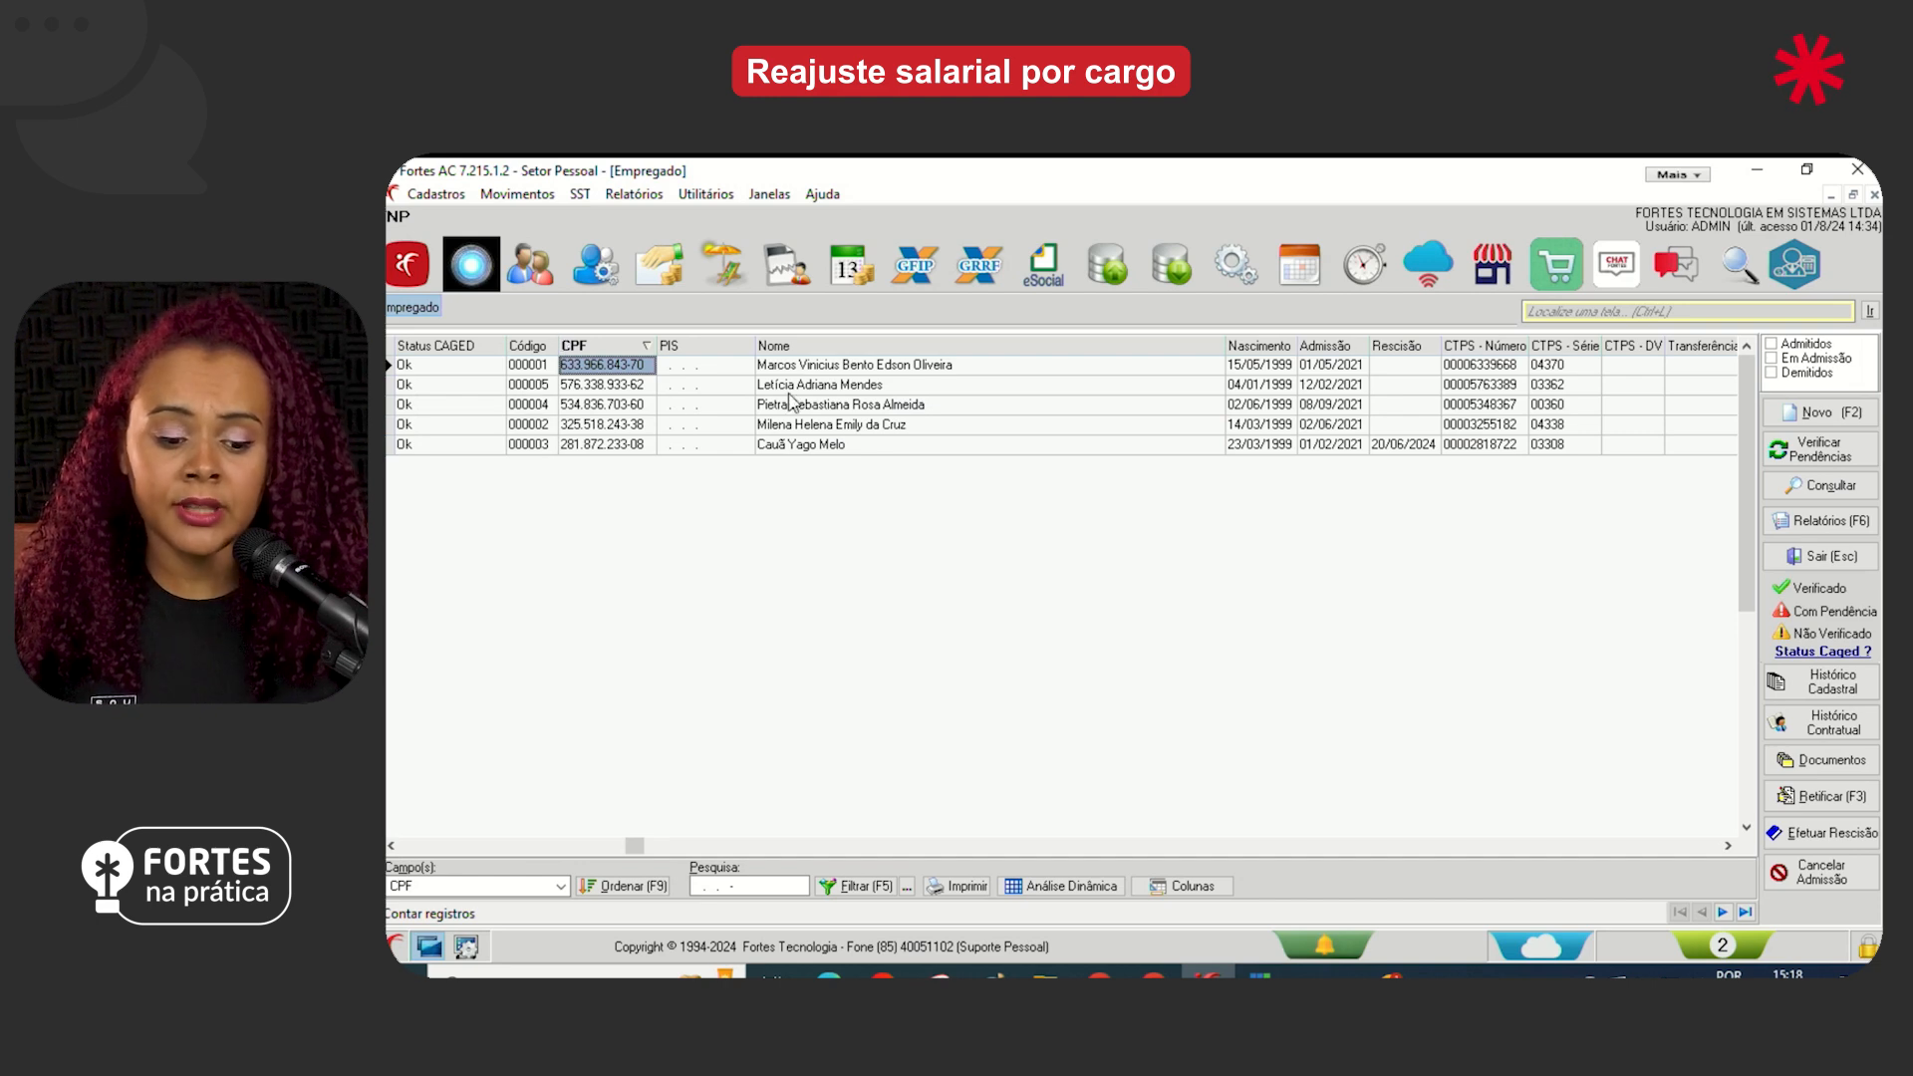
Open the employee situations under movements, limited to the adjusted employee by entering that employee's code
left_click(819, 389)
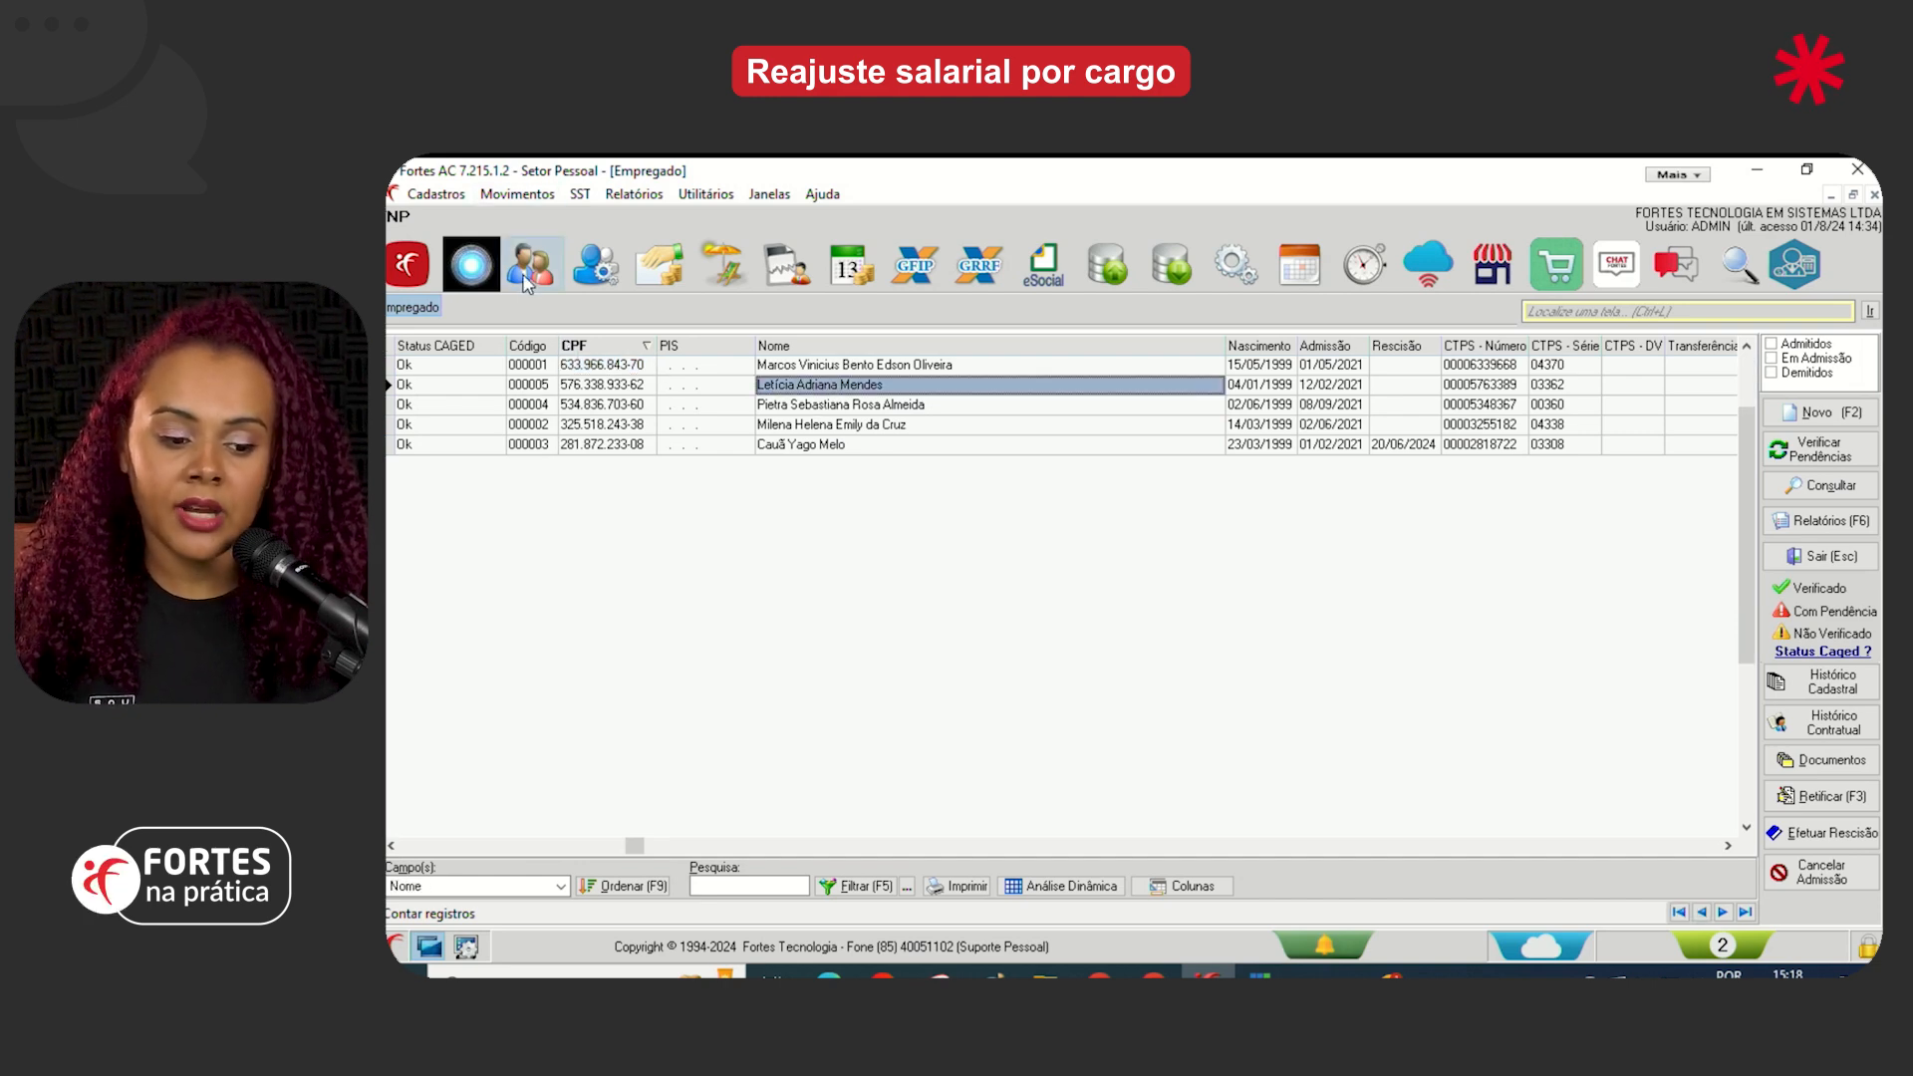
left_click(435, 194)
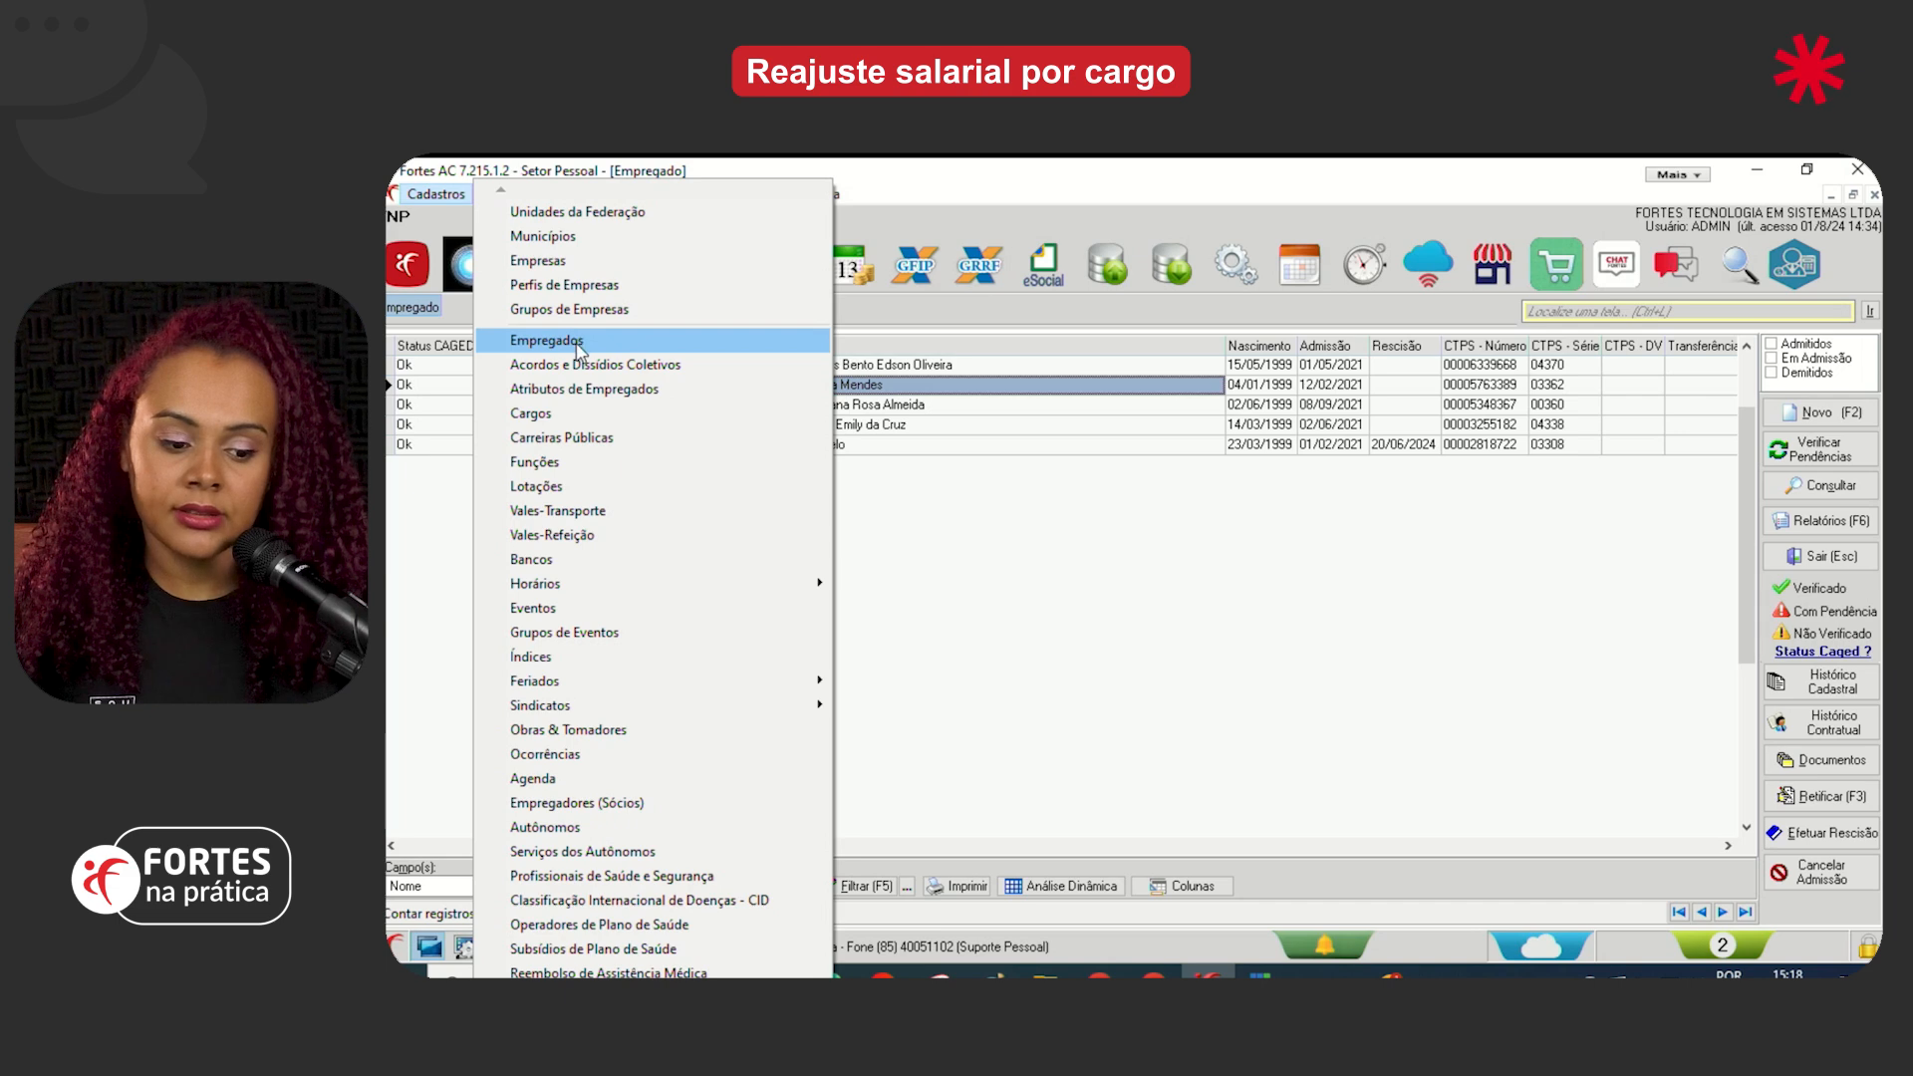
left_click(528, 338)
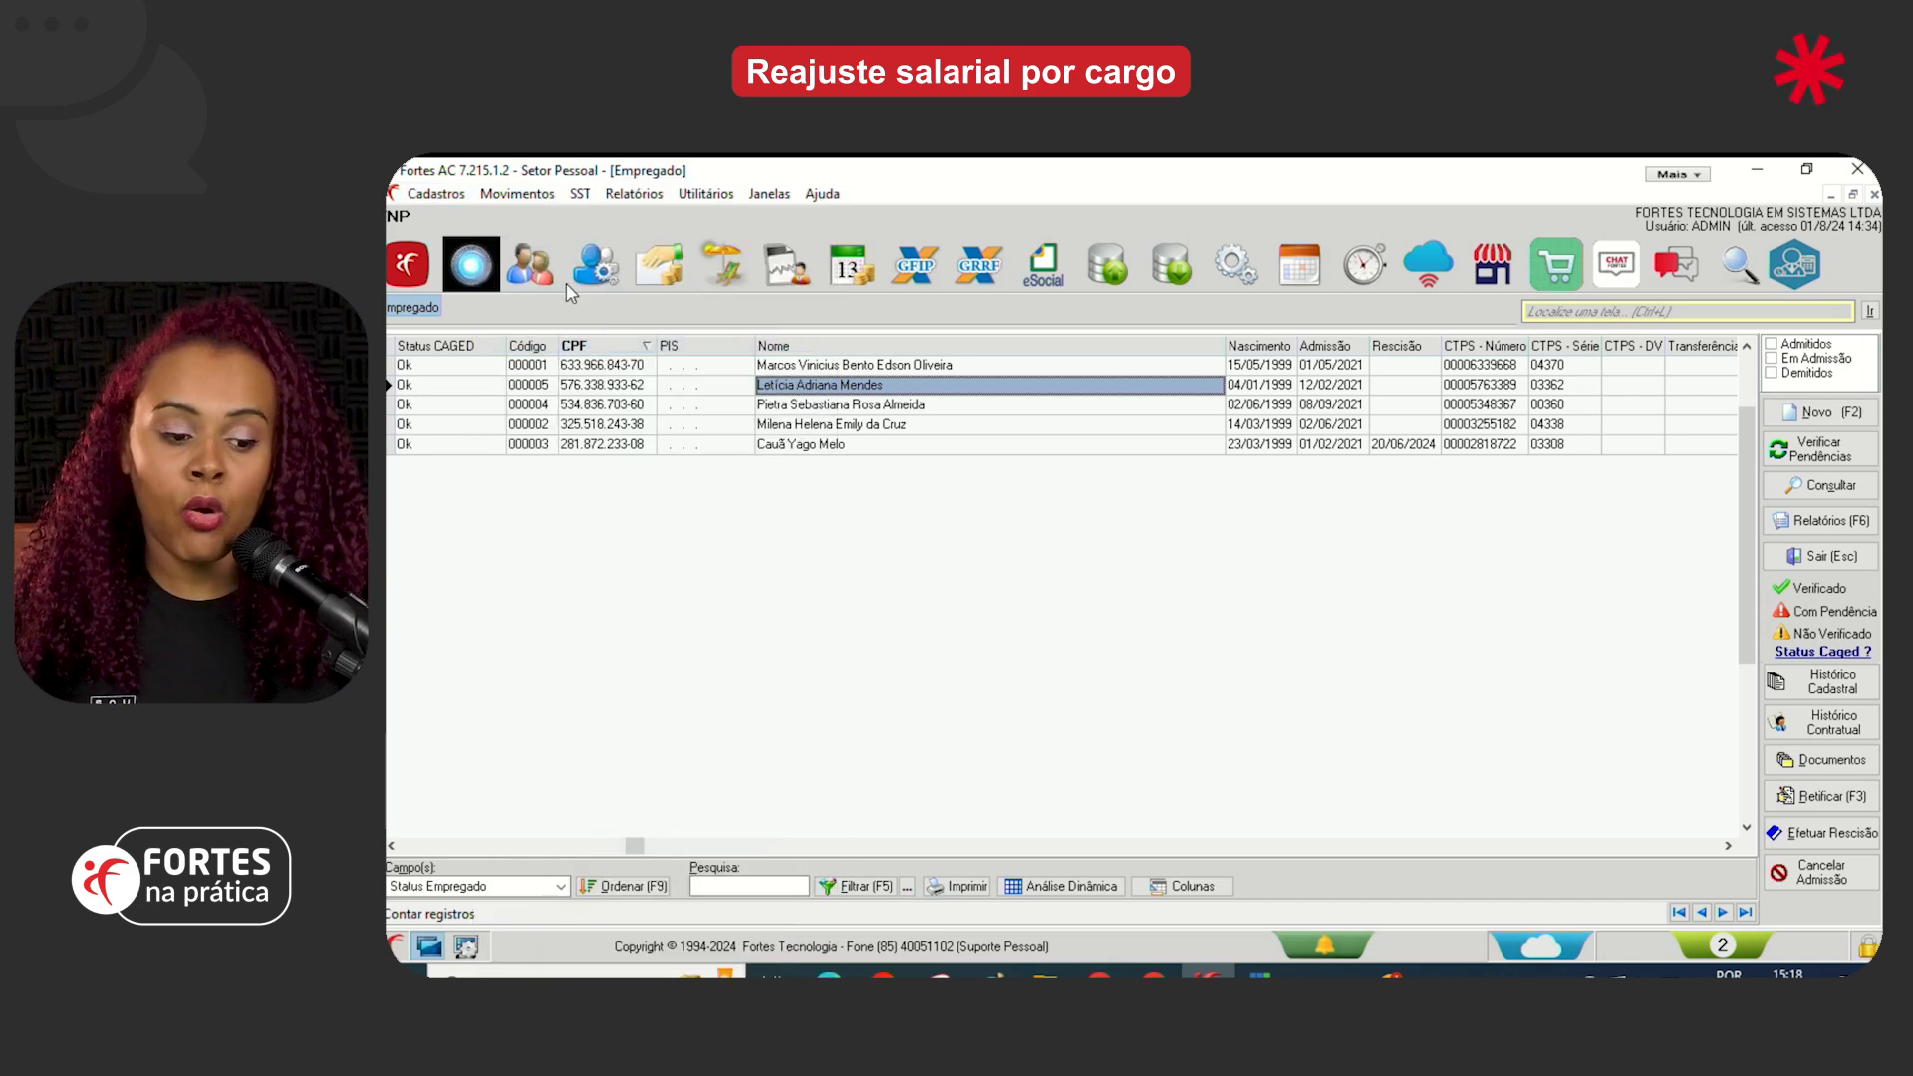
left_click(517, 195)
mouse_move(626, 214)
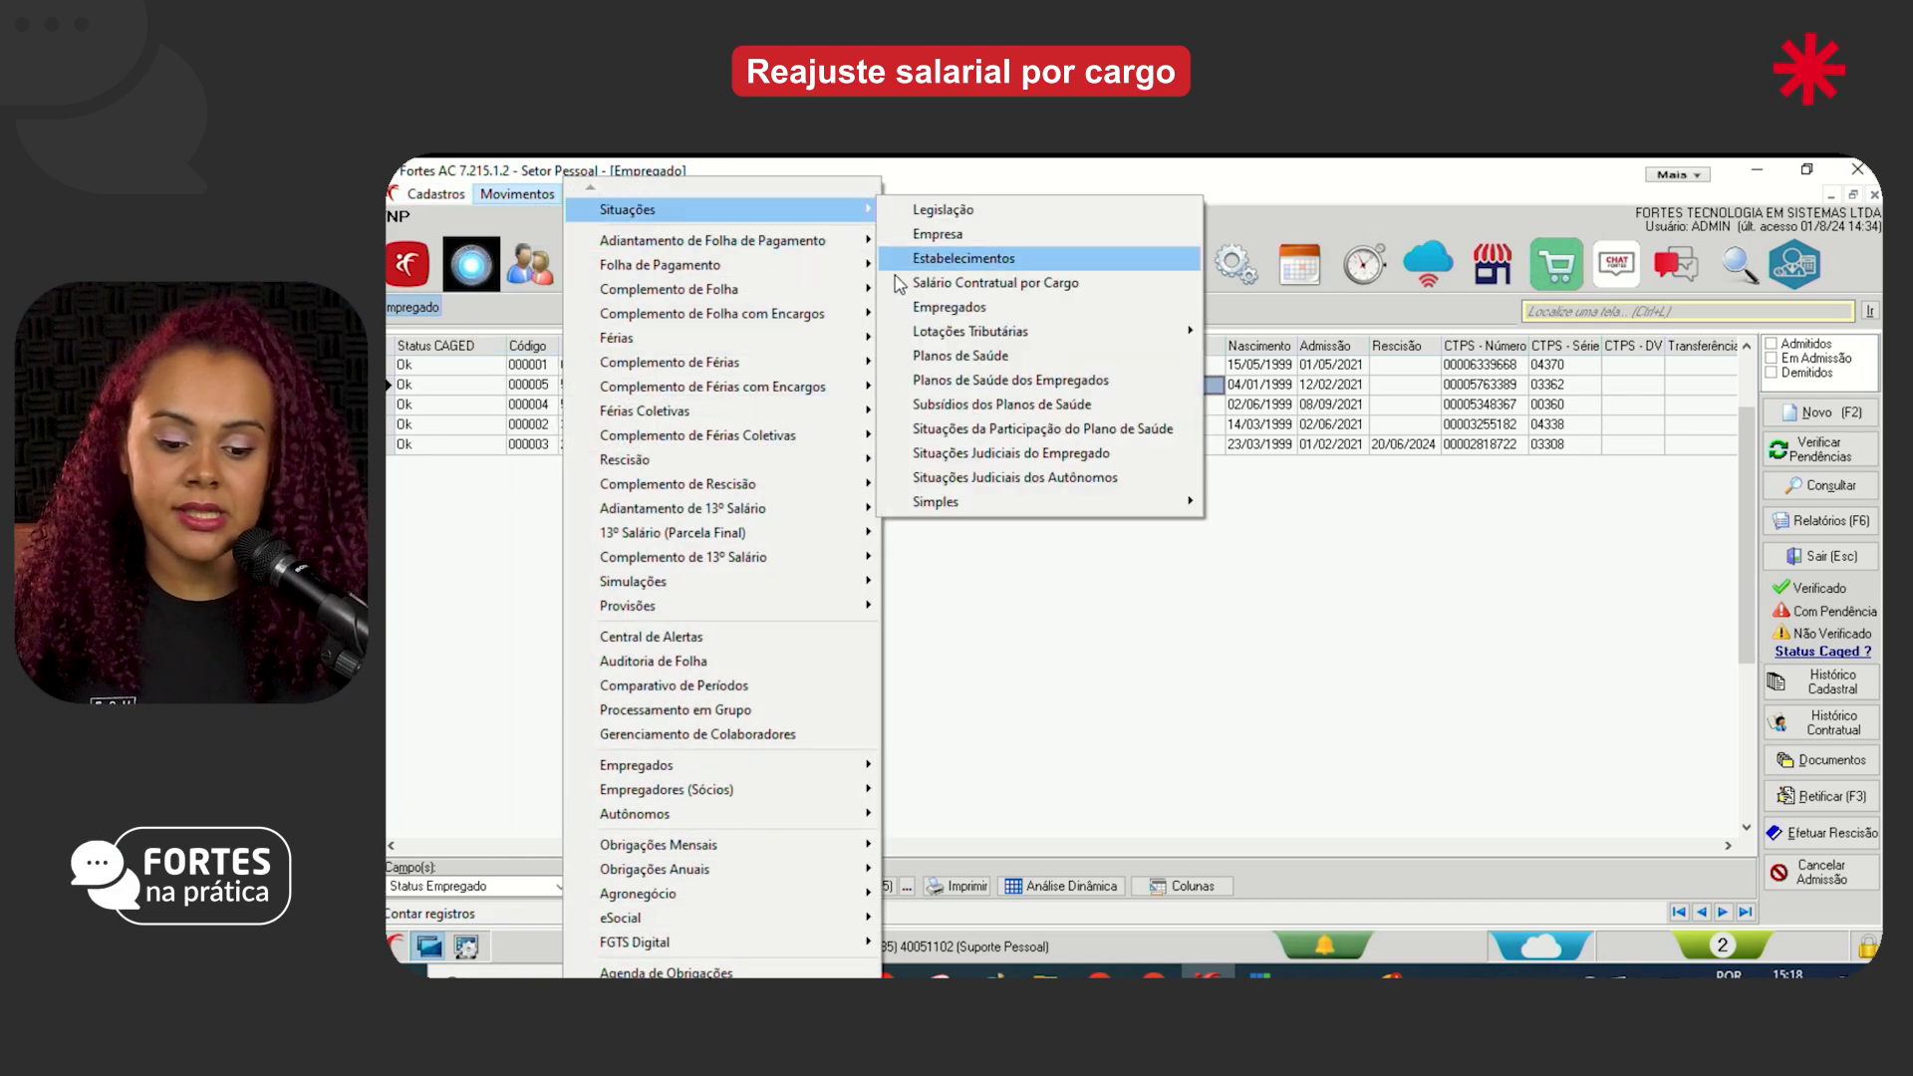
left_click(947, 309)
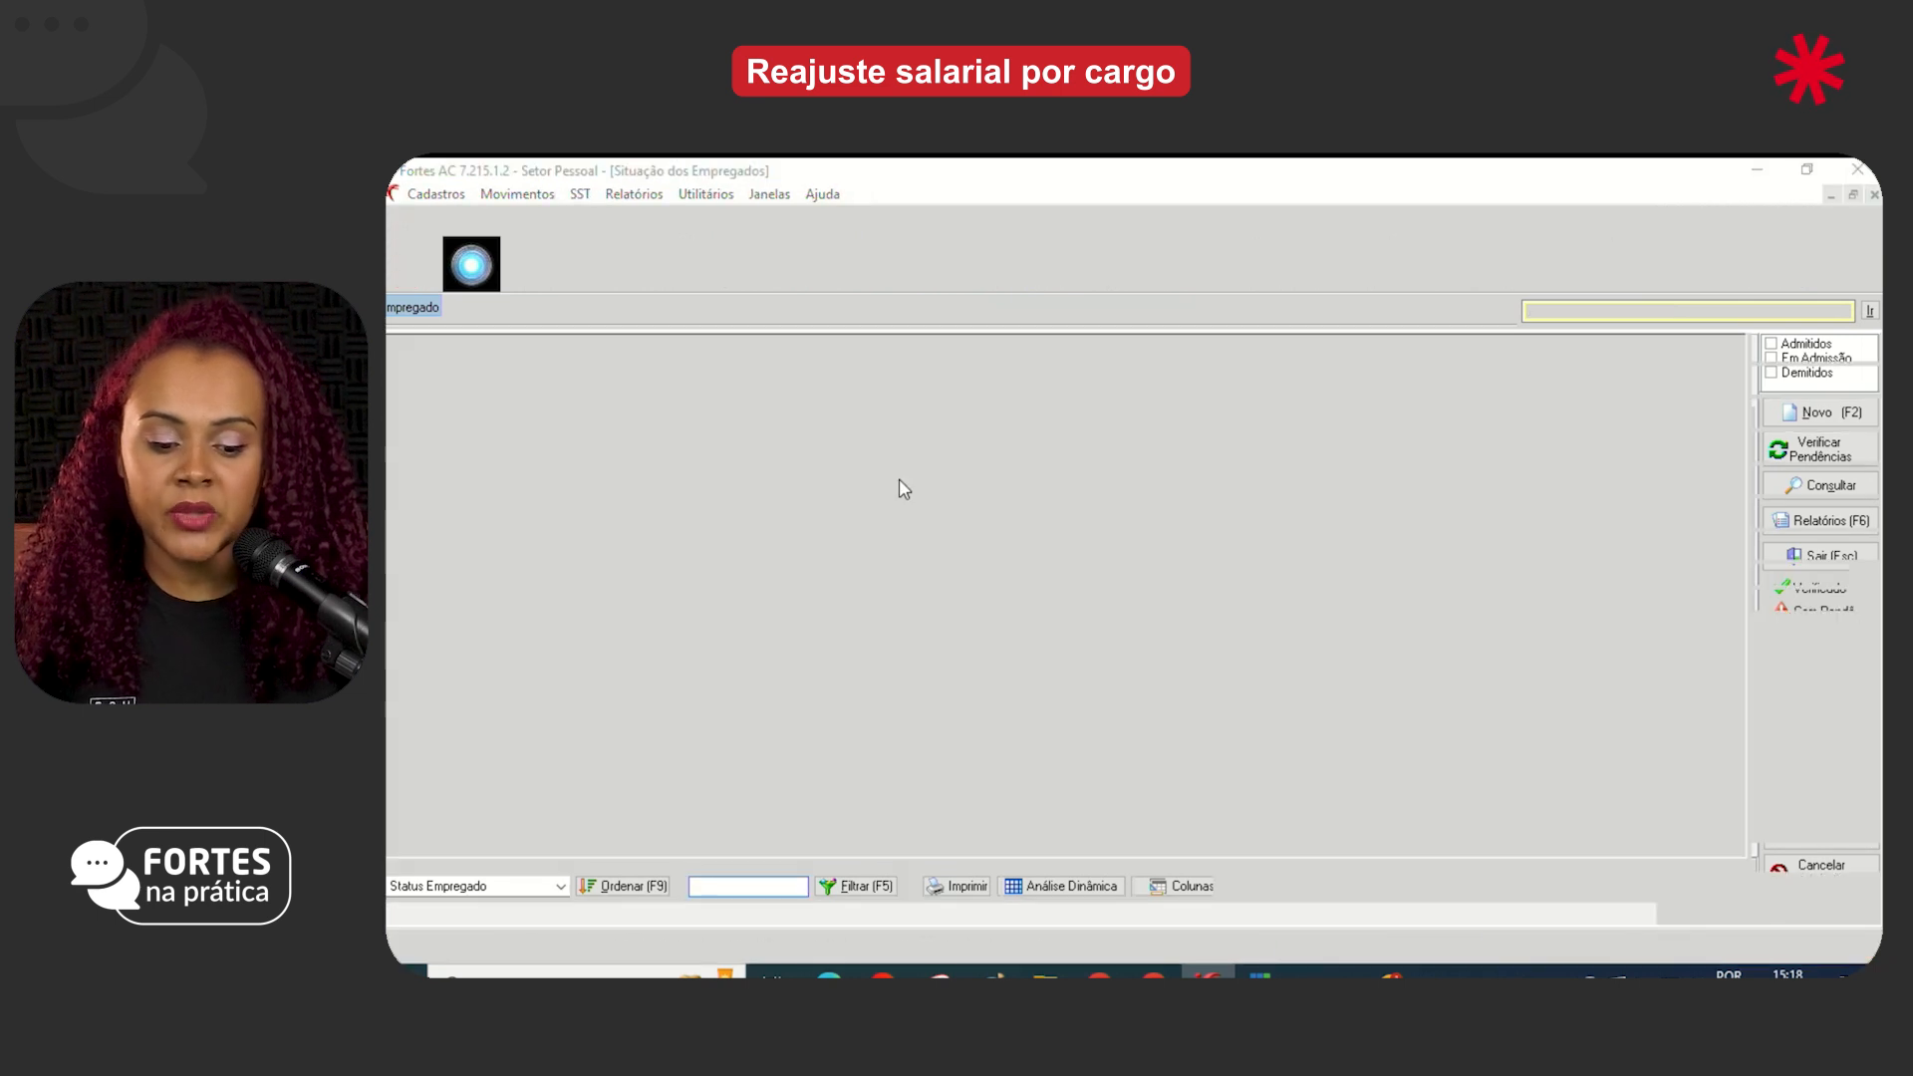
type("5")
key("Tab")
key("Return")
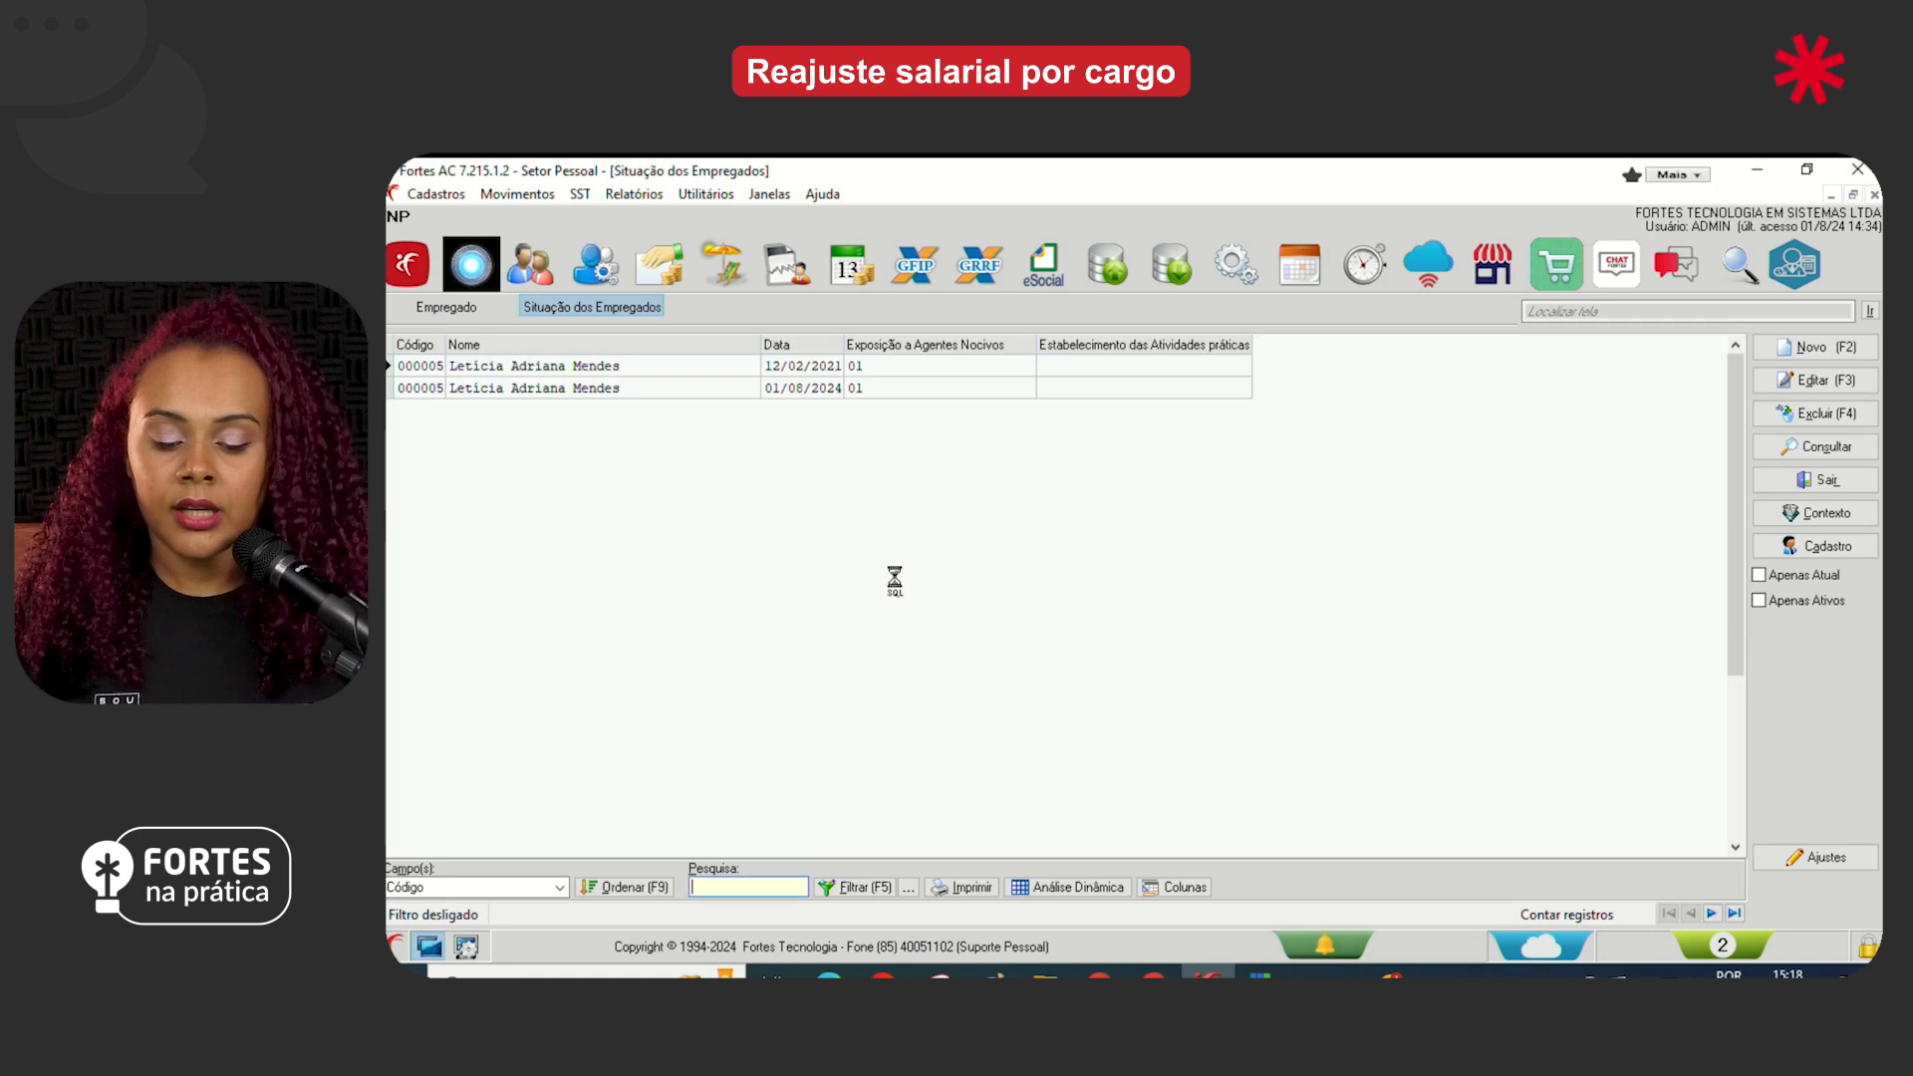
Consult the employee's 01/08/2024 situation, check the contractual salary in its remuneration data, and close the record
left_click(718, 391)
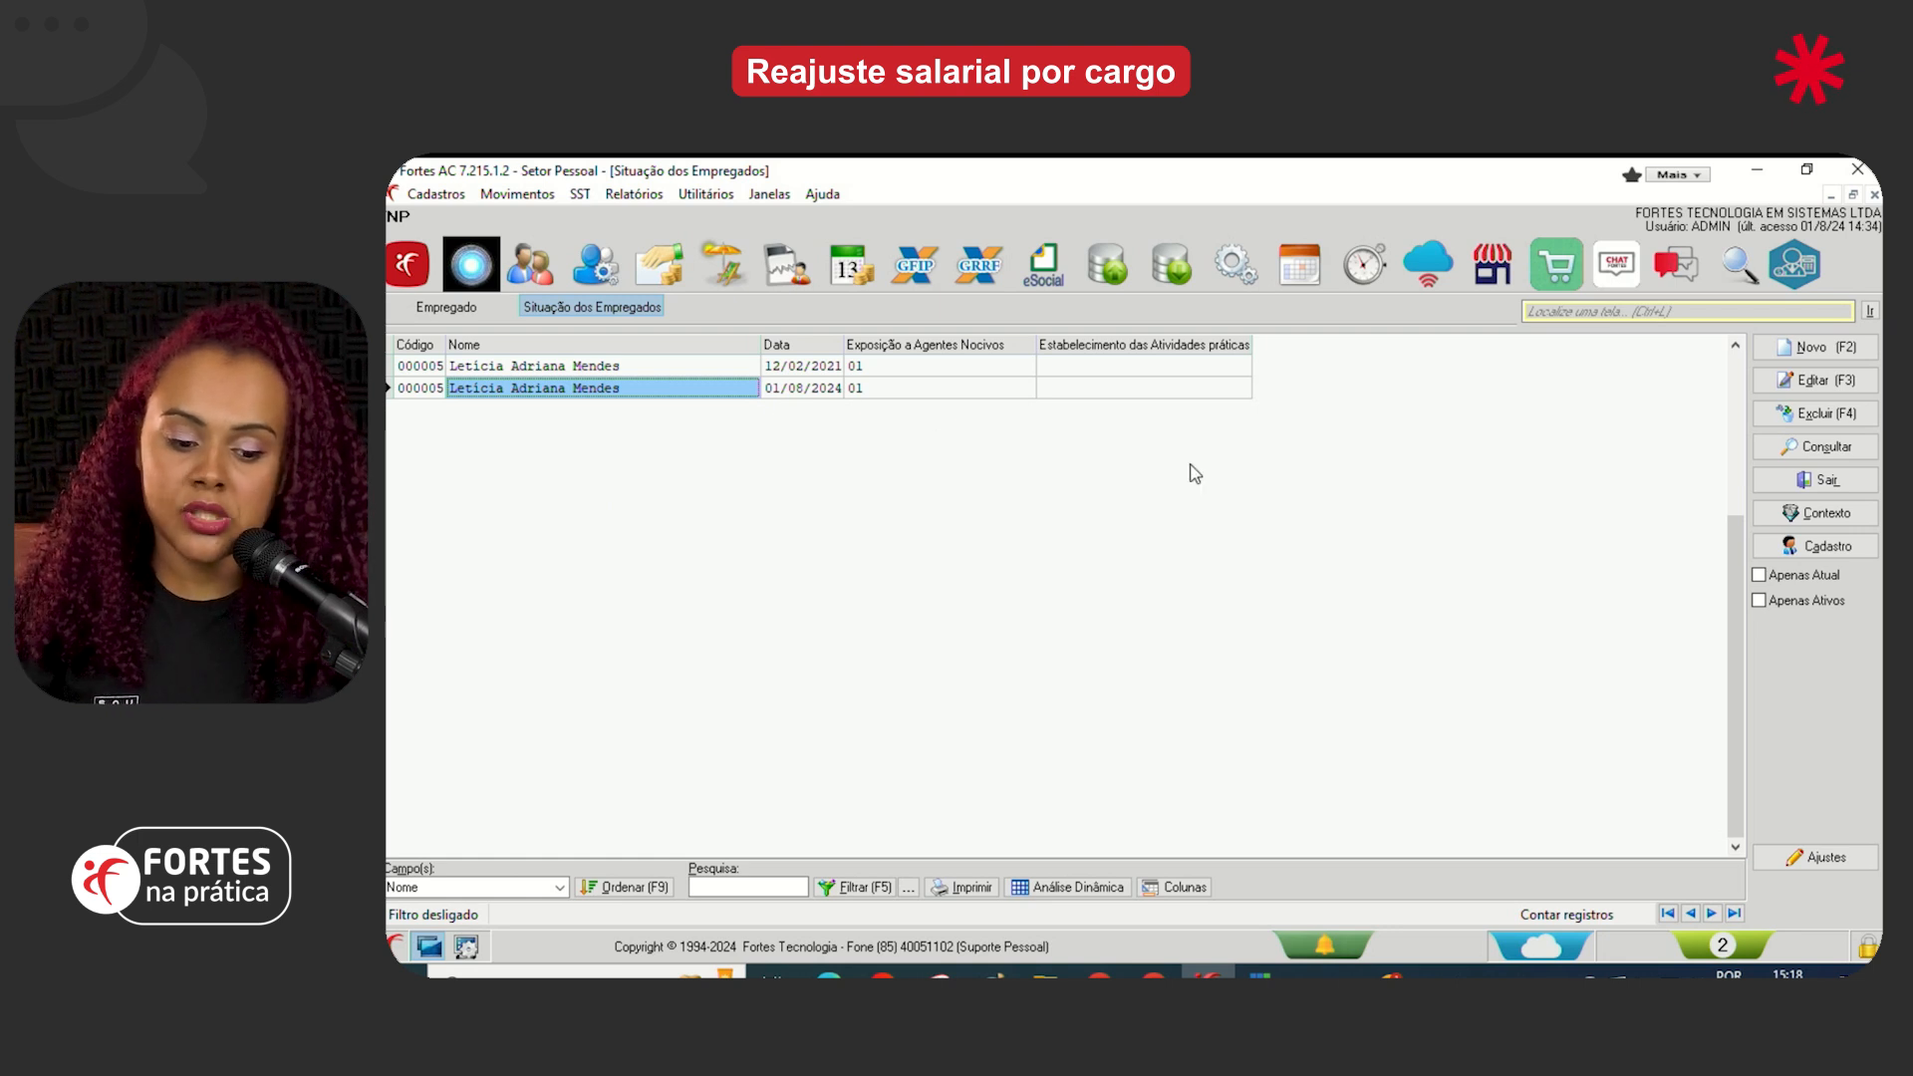
left_click(1765, 444)
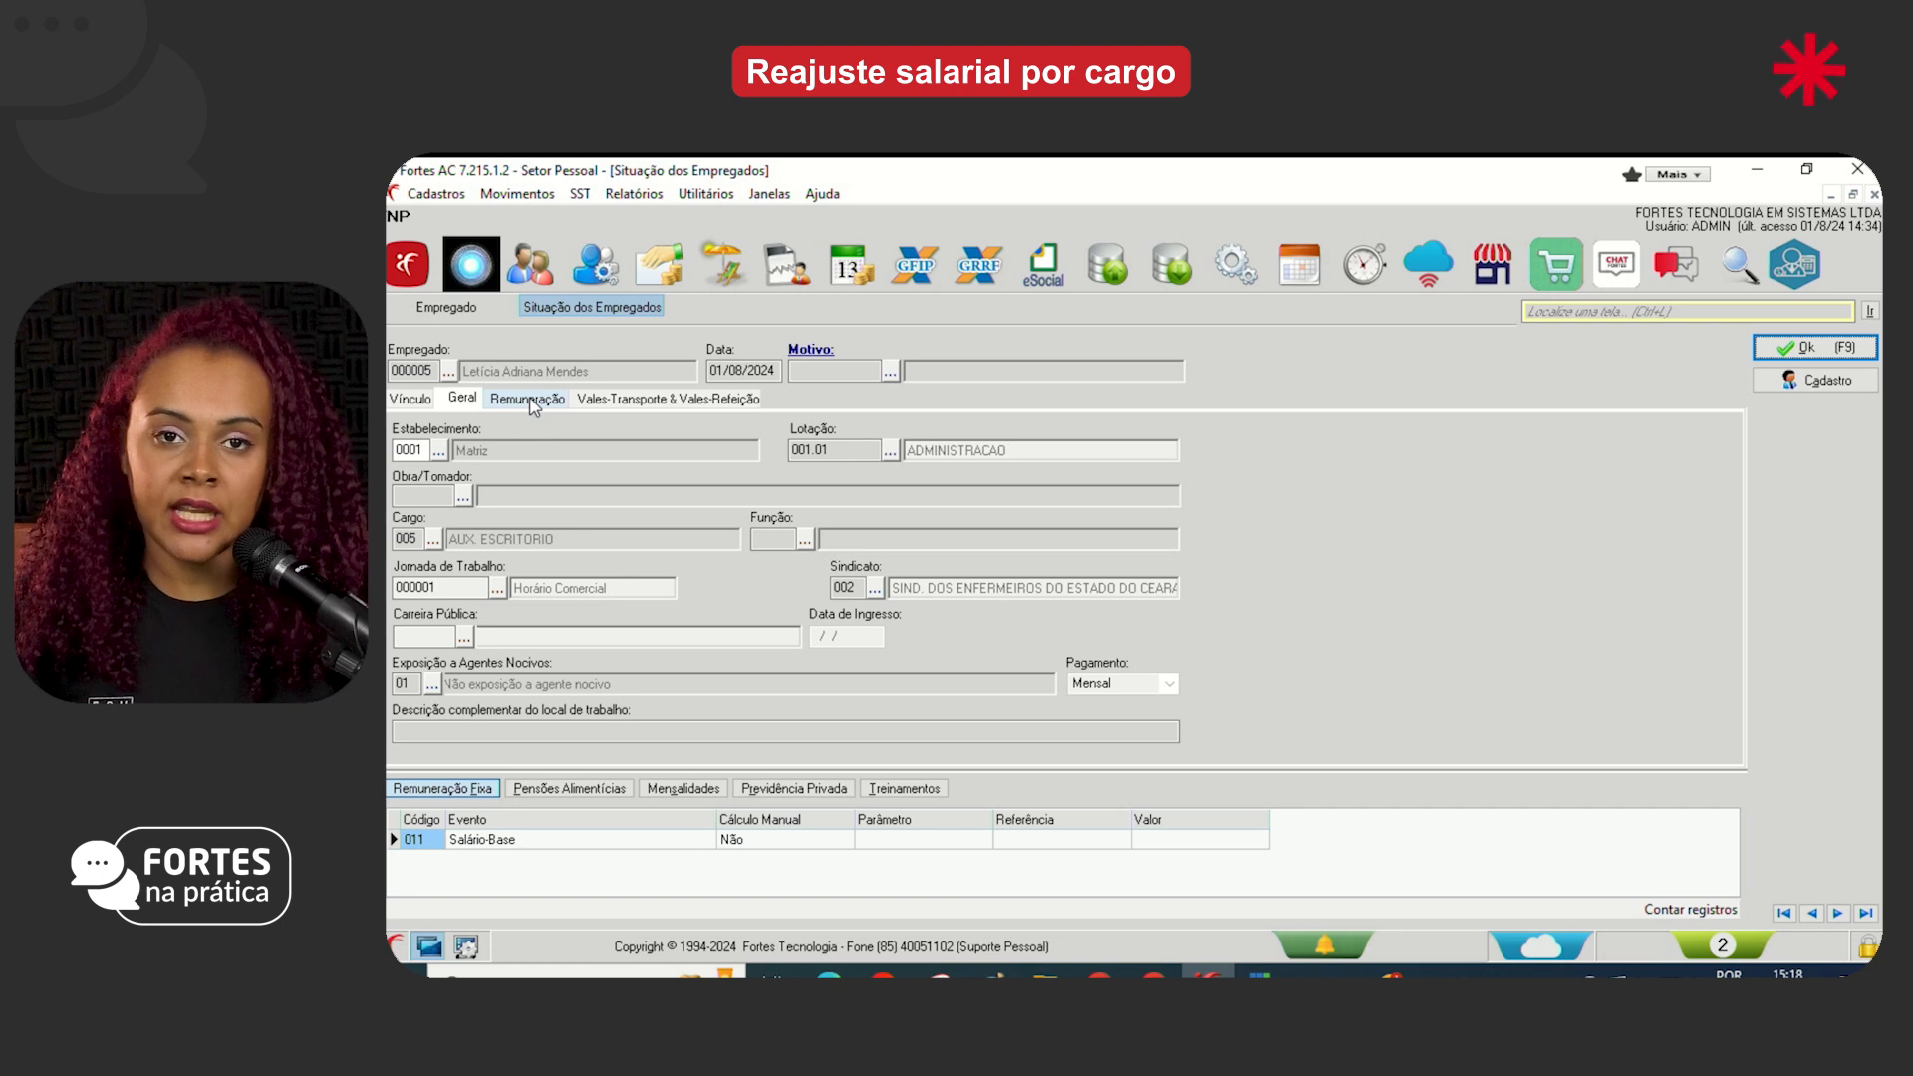
left_click(533, 401)
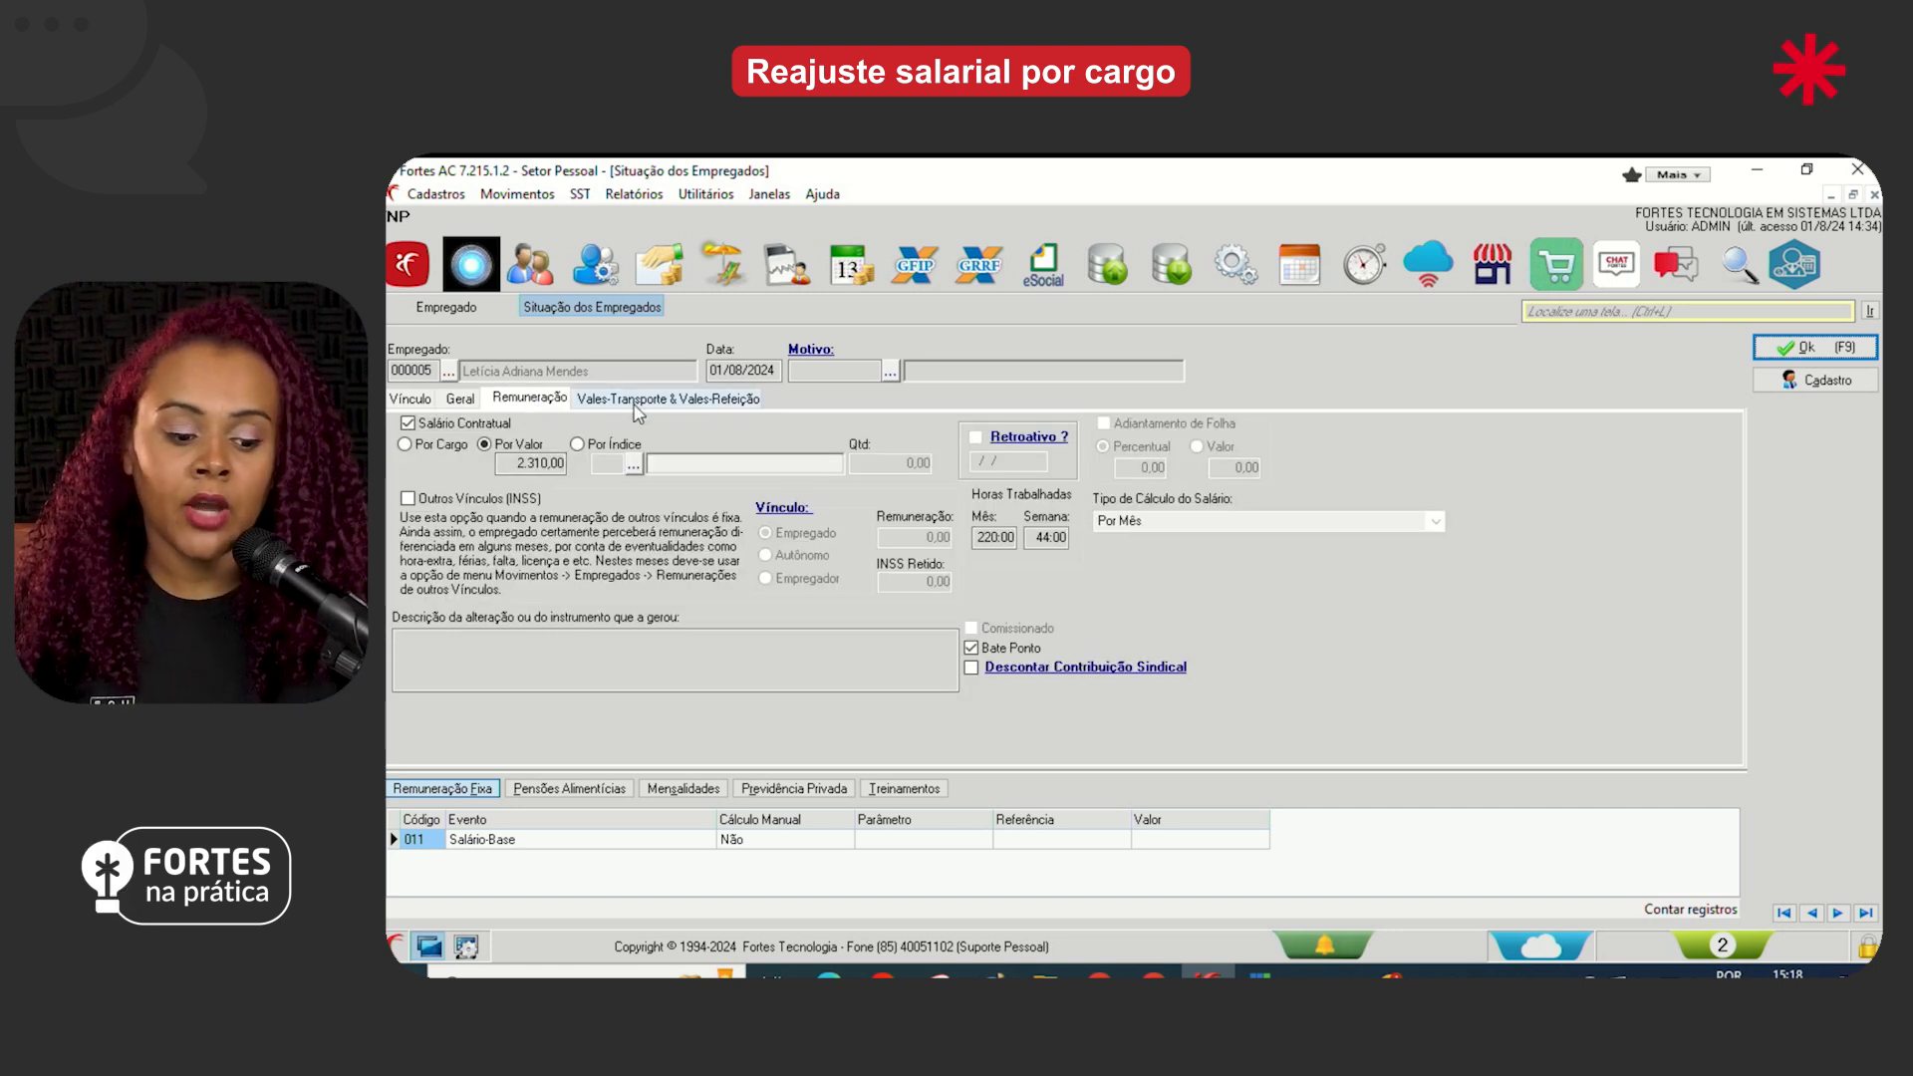
double_click(521, 464)
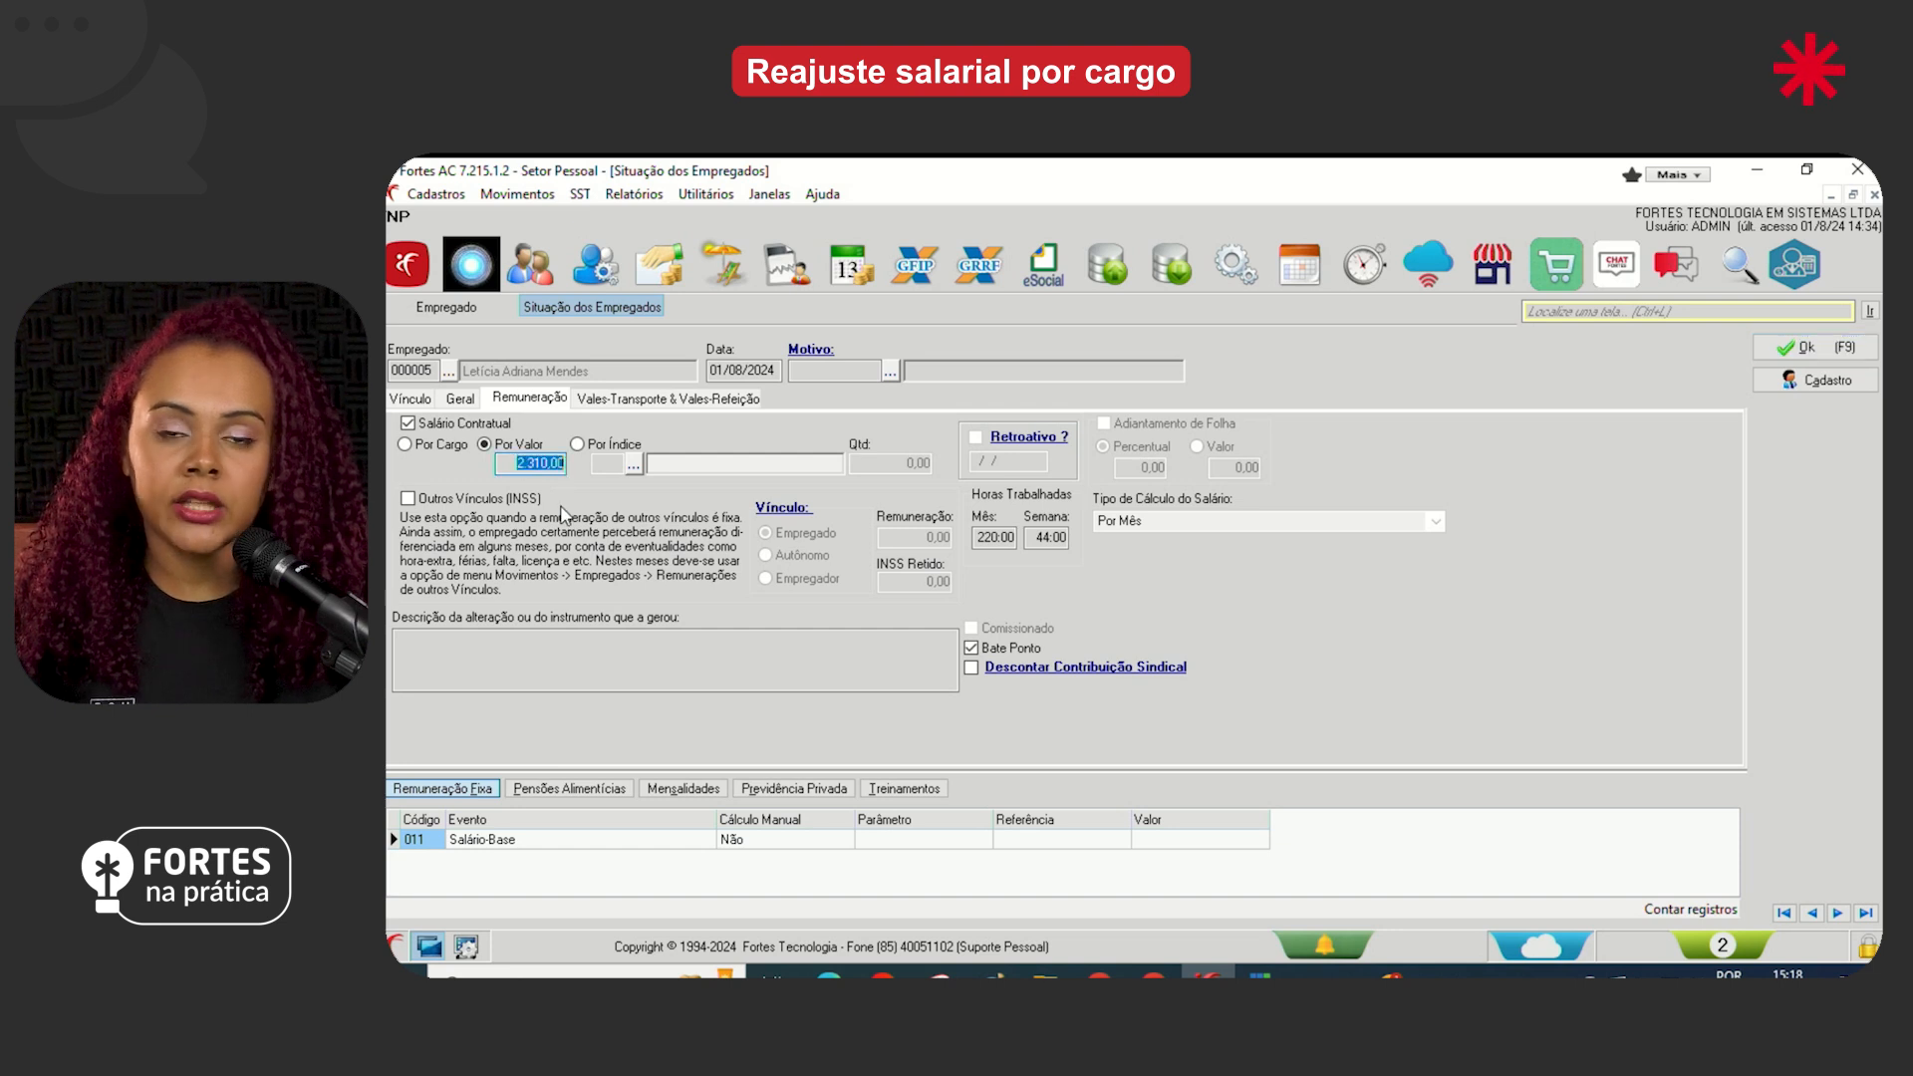
key("F9")
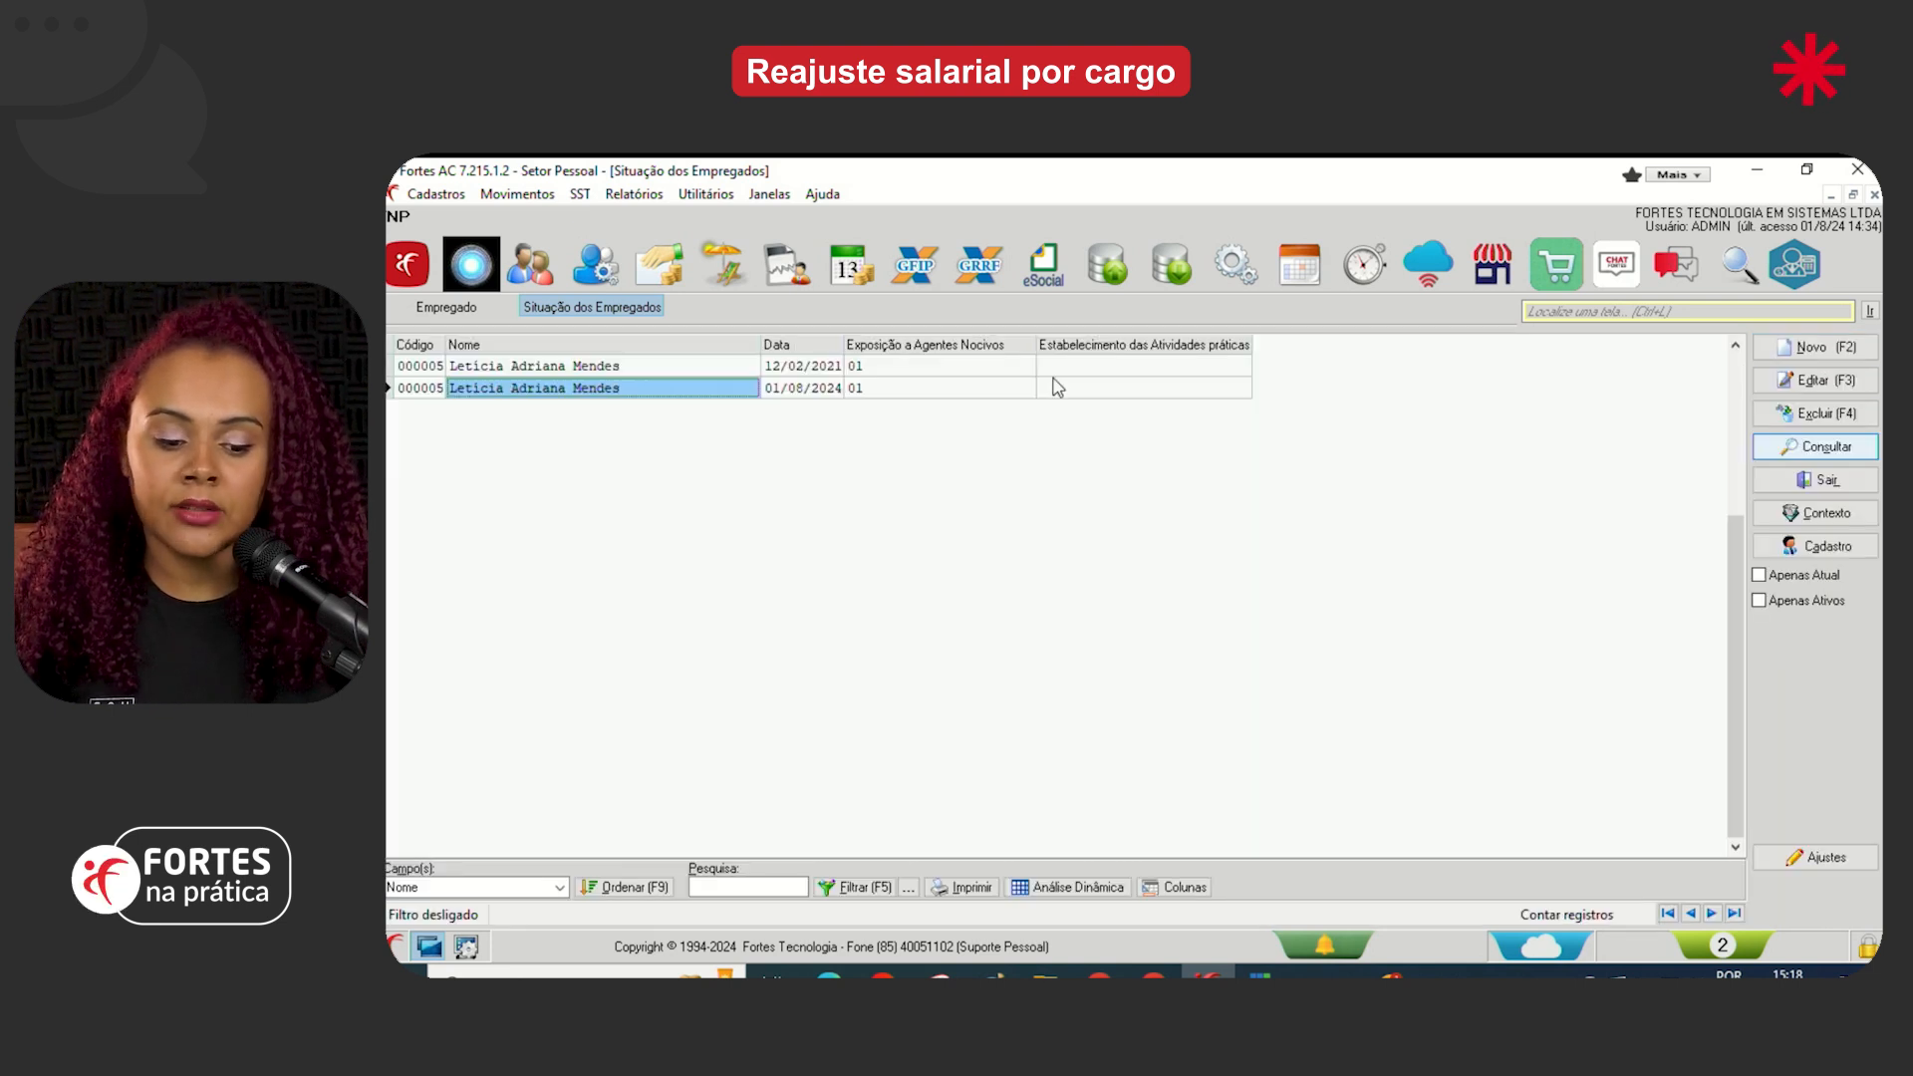
Consult the employee's 12/02/2021 situation, check the contractual salary for comparison, and close the record
left_click(936, 367)
left_click(1797, 453)
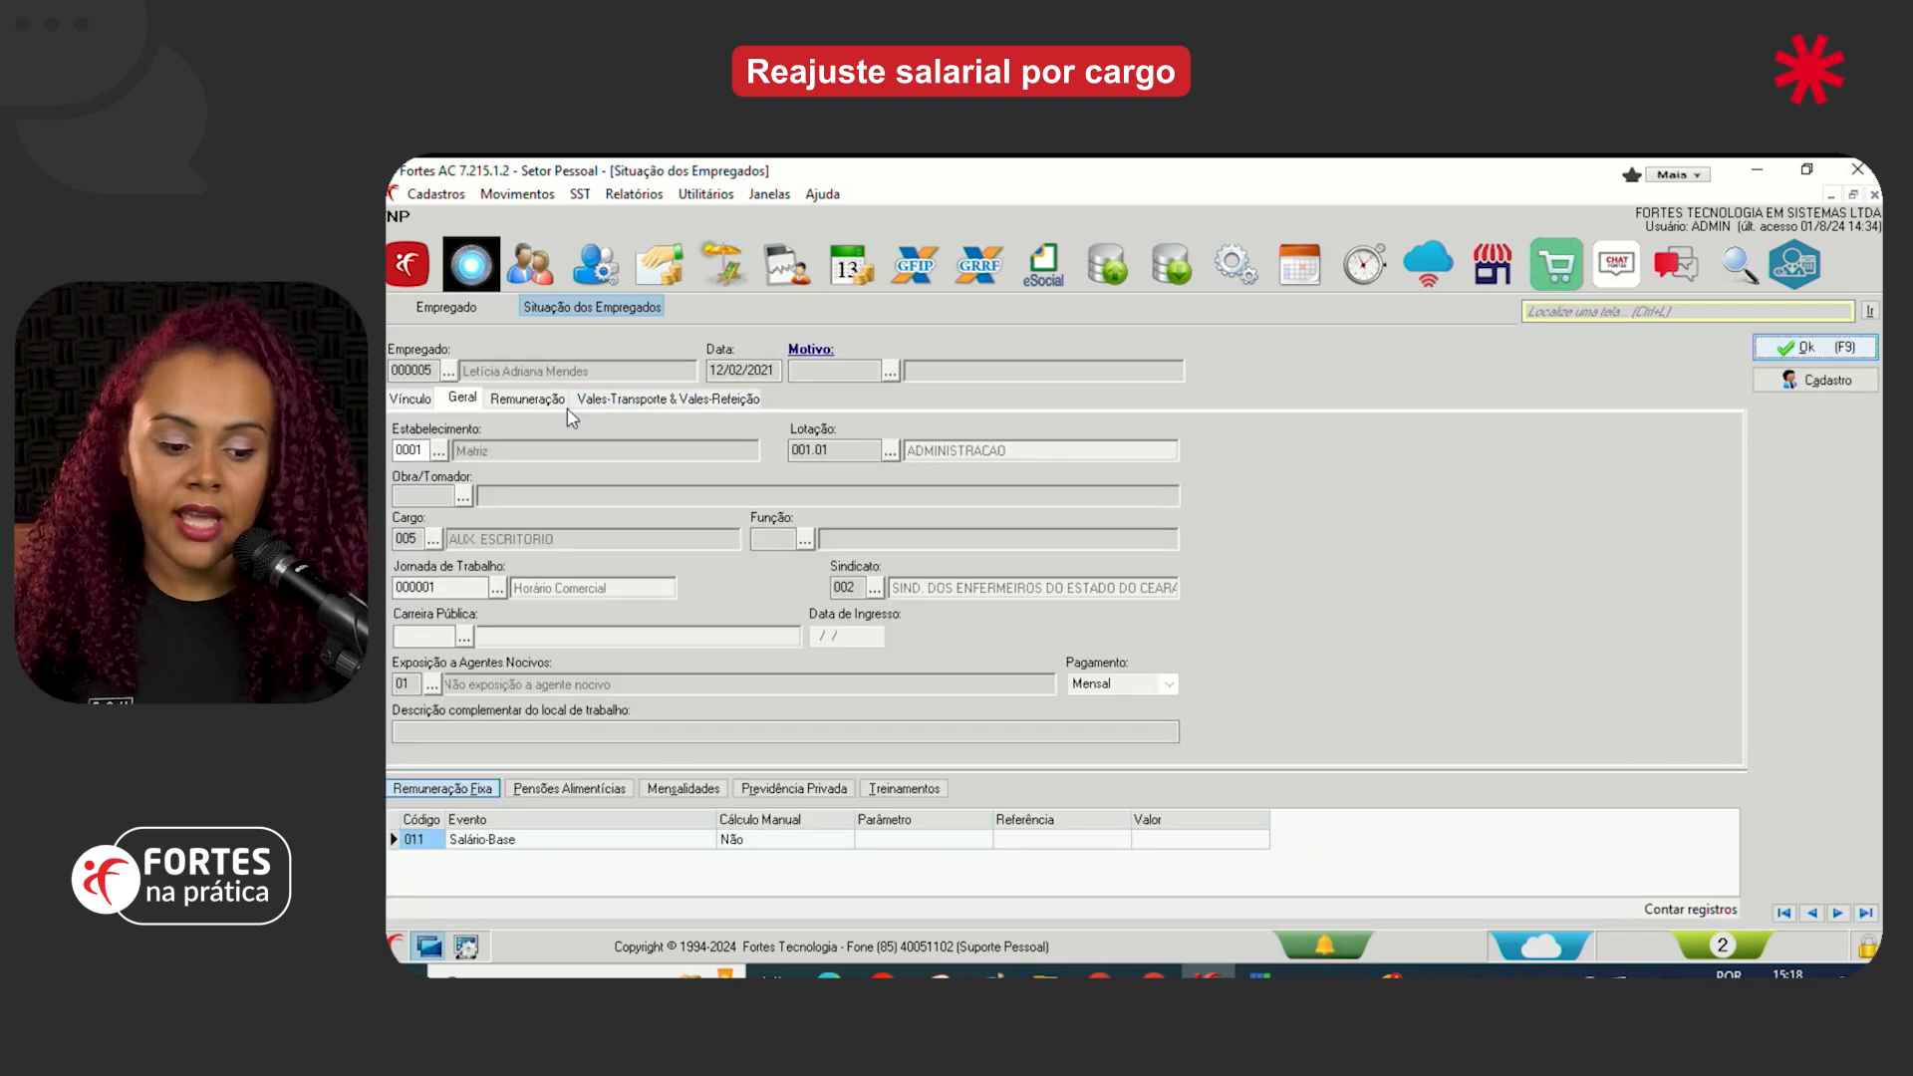
left_click(554, 399)
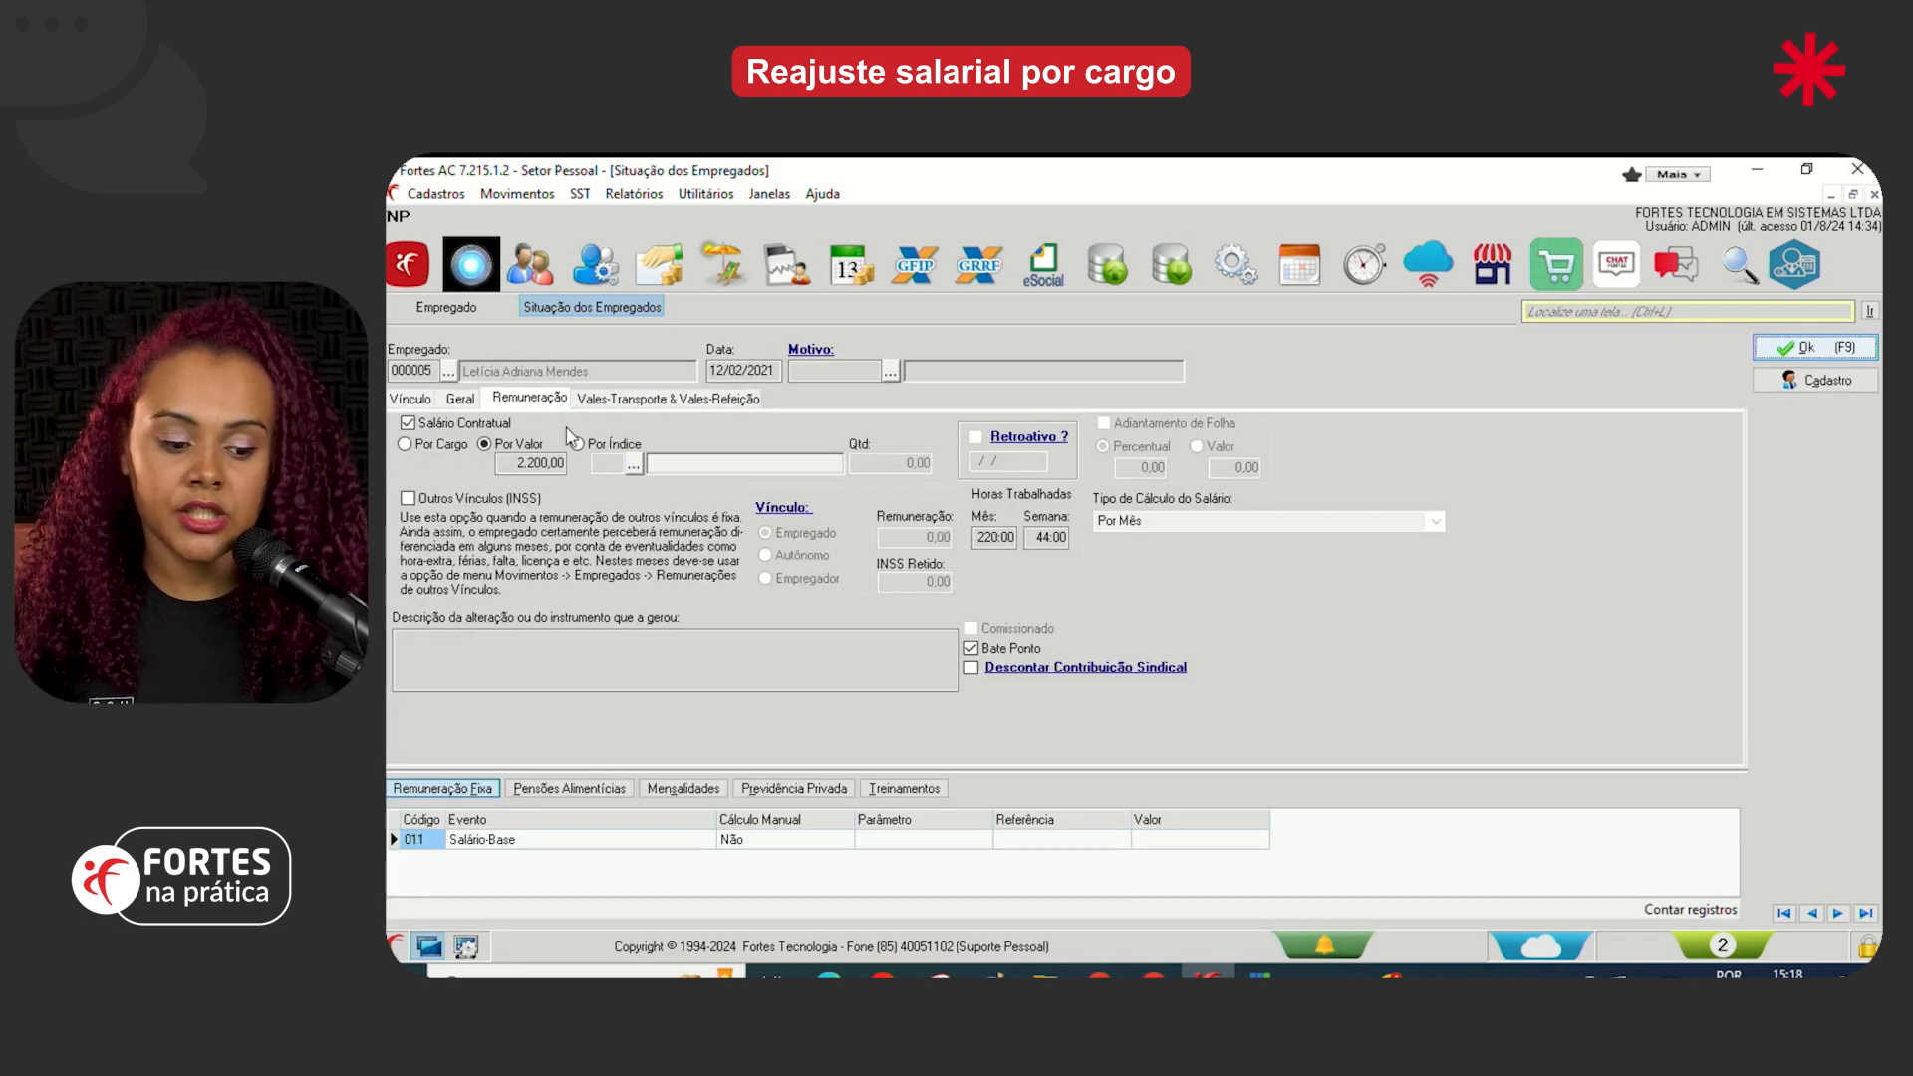
left_click(1779, 351)
Reopen the employee's 01/08/2024 situation and examine its contractual salary value again
left_click(829, 393)
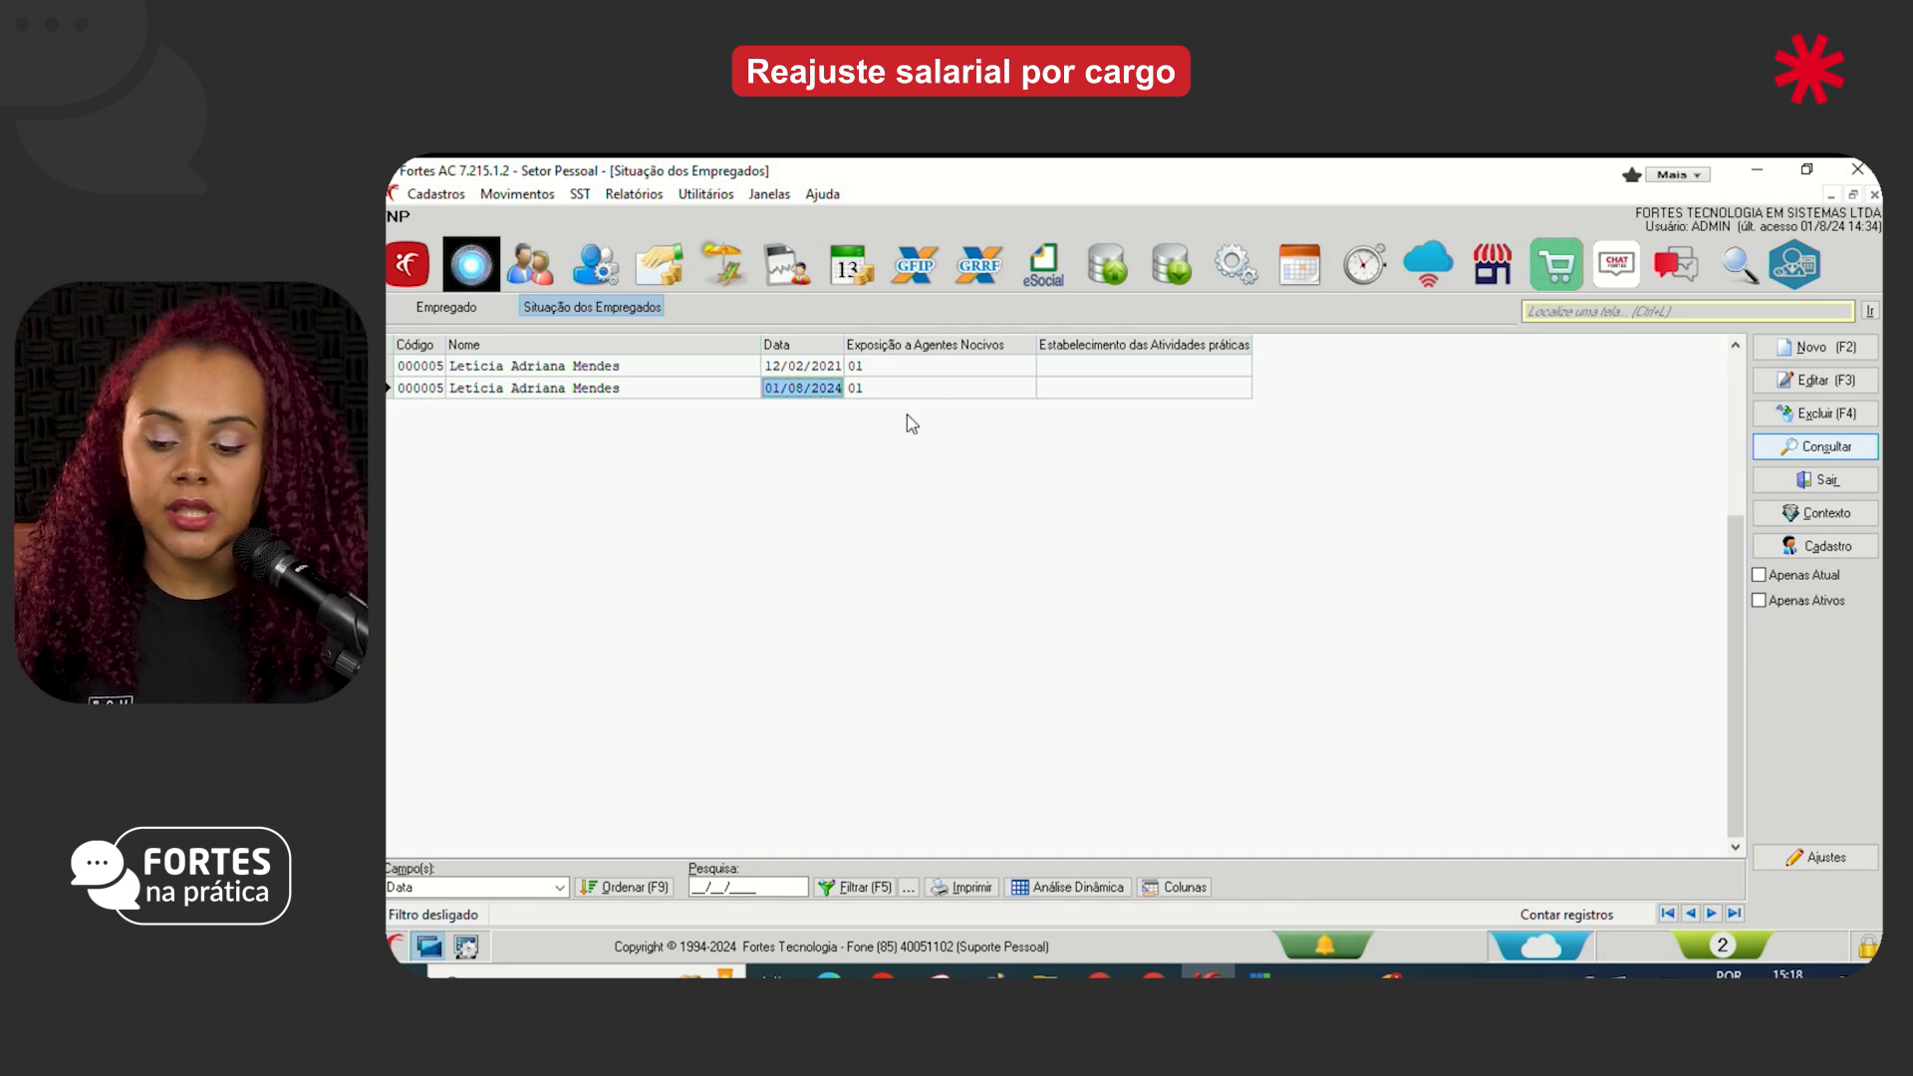
left_click(1782, 450)
left_click(551, 402)
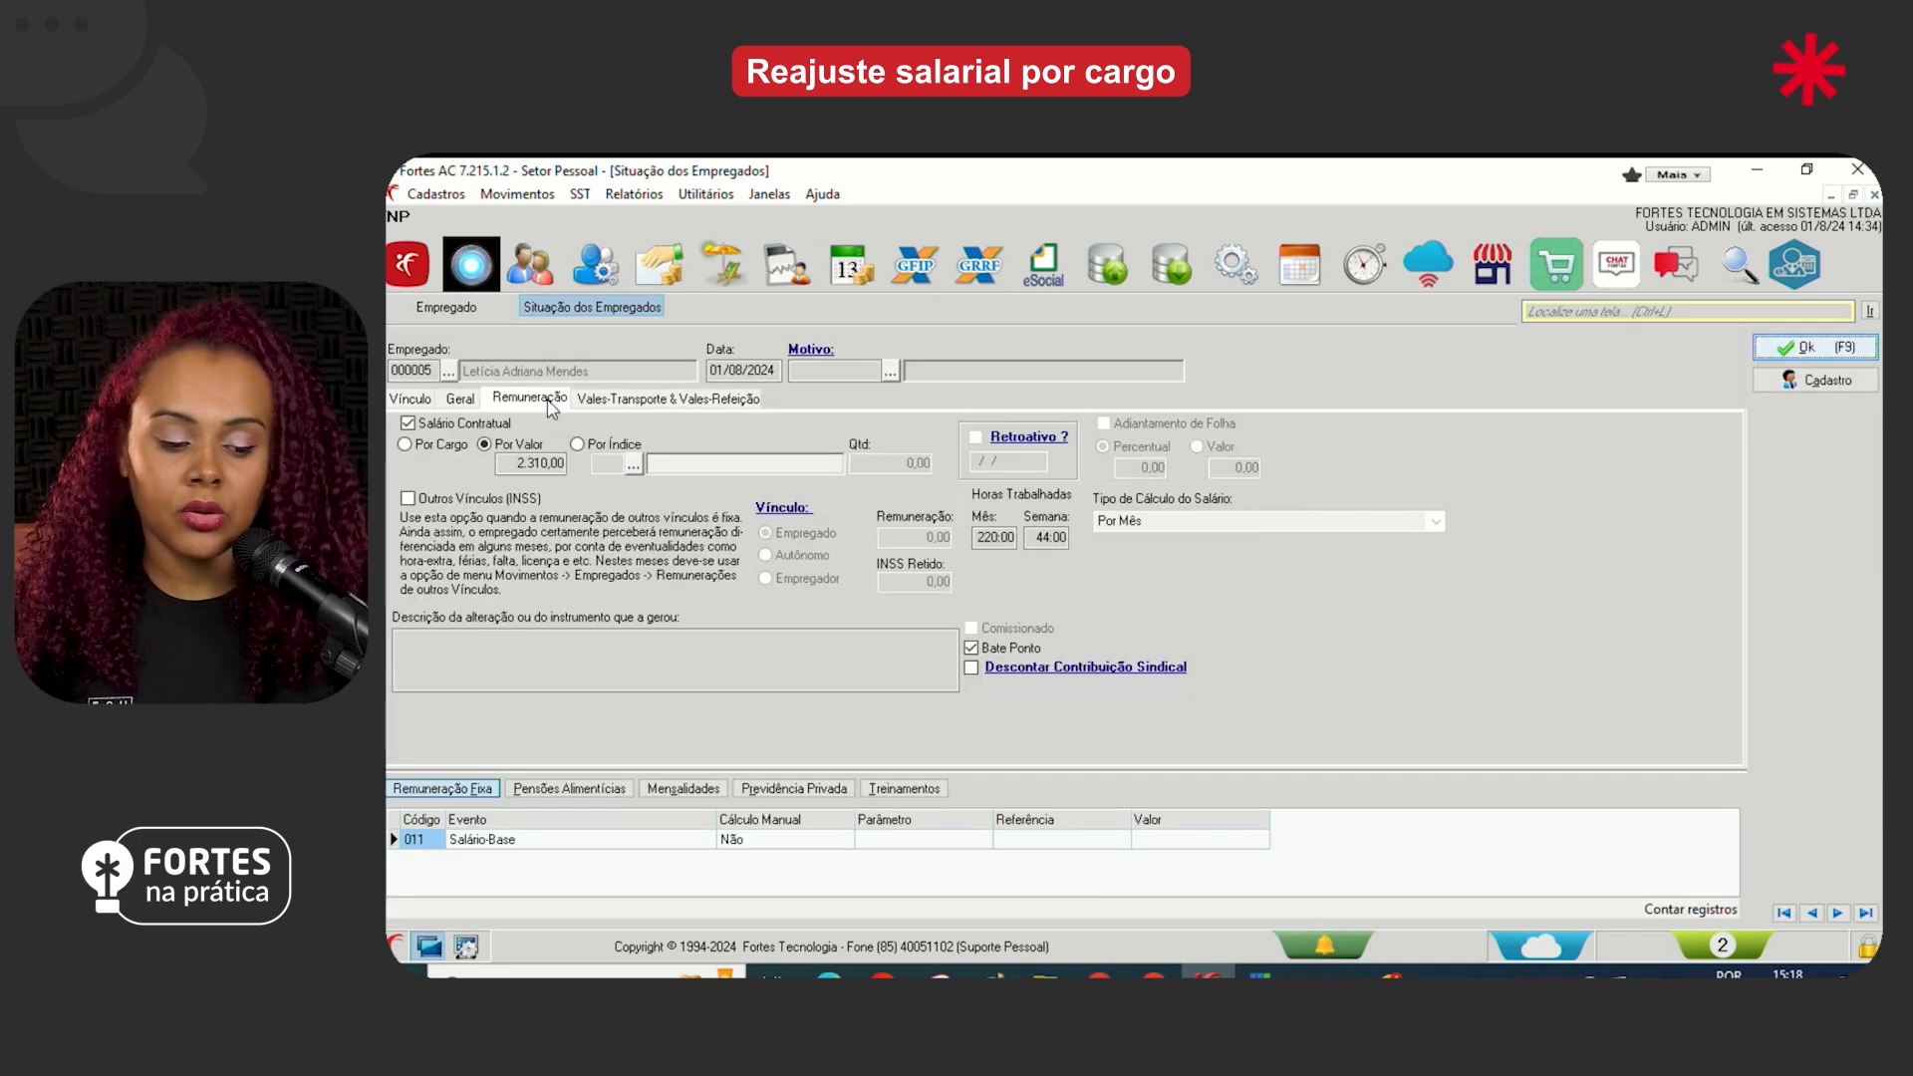
double_click(538, 464)
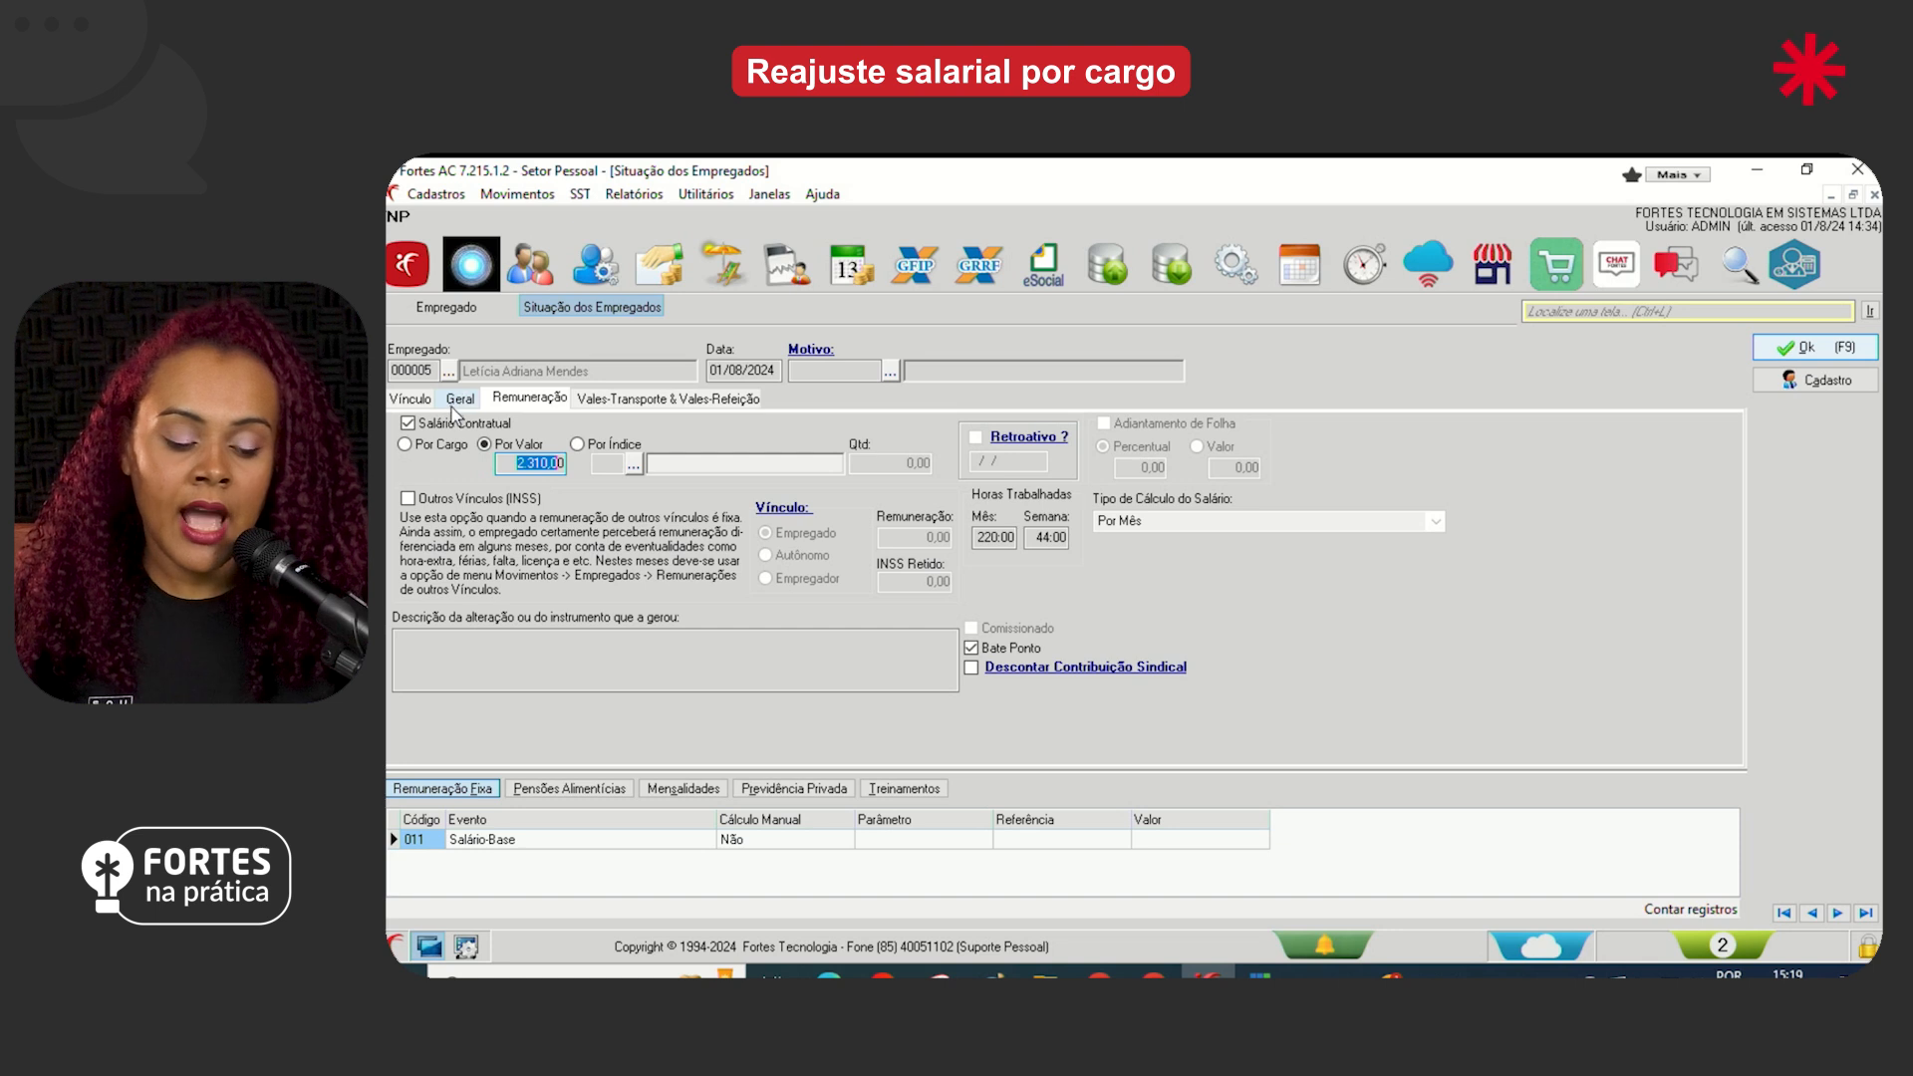
Check the employee's job role in the situation's general data and the contractual salary value in the remuneration data
left_click(459, 399)
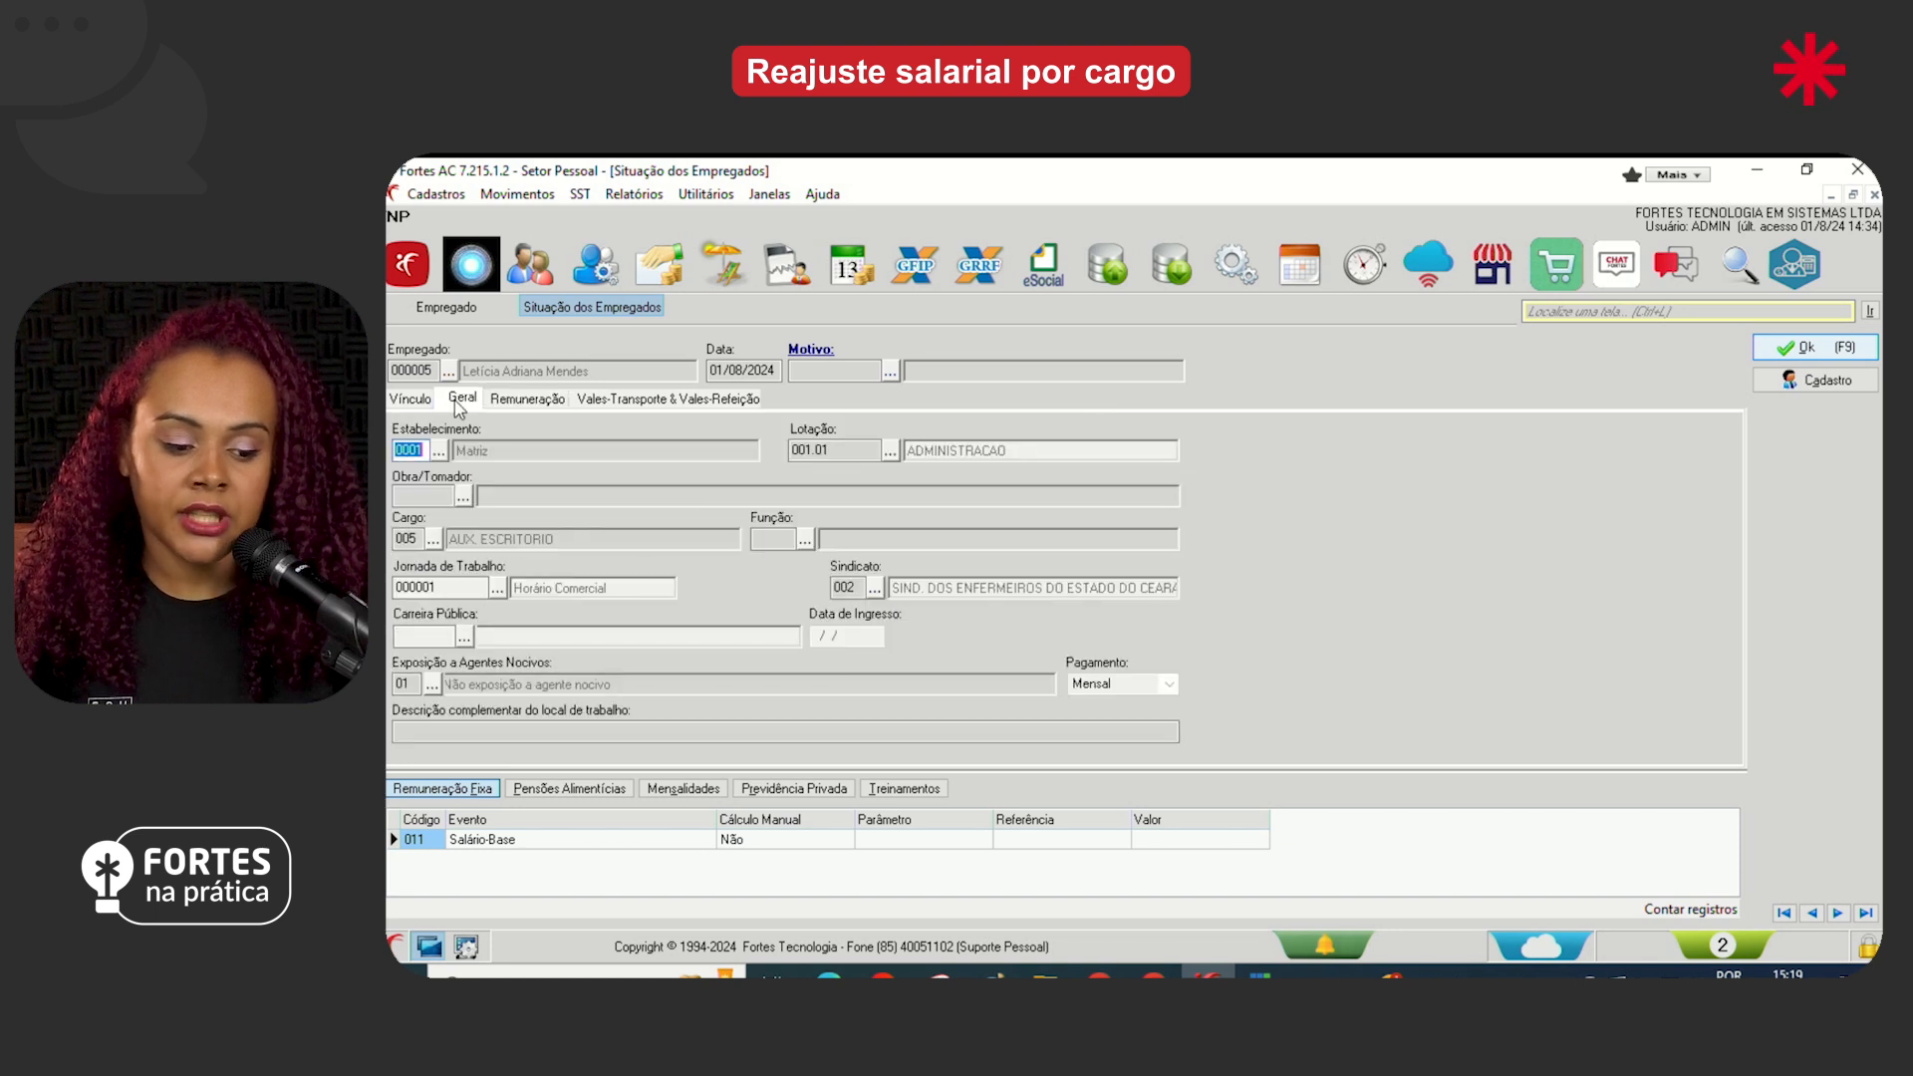
left_click(414, 539)
left_click_drag(414, 539, 390, 543)
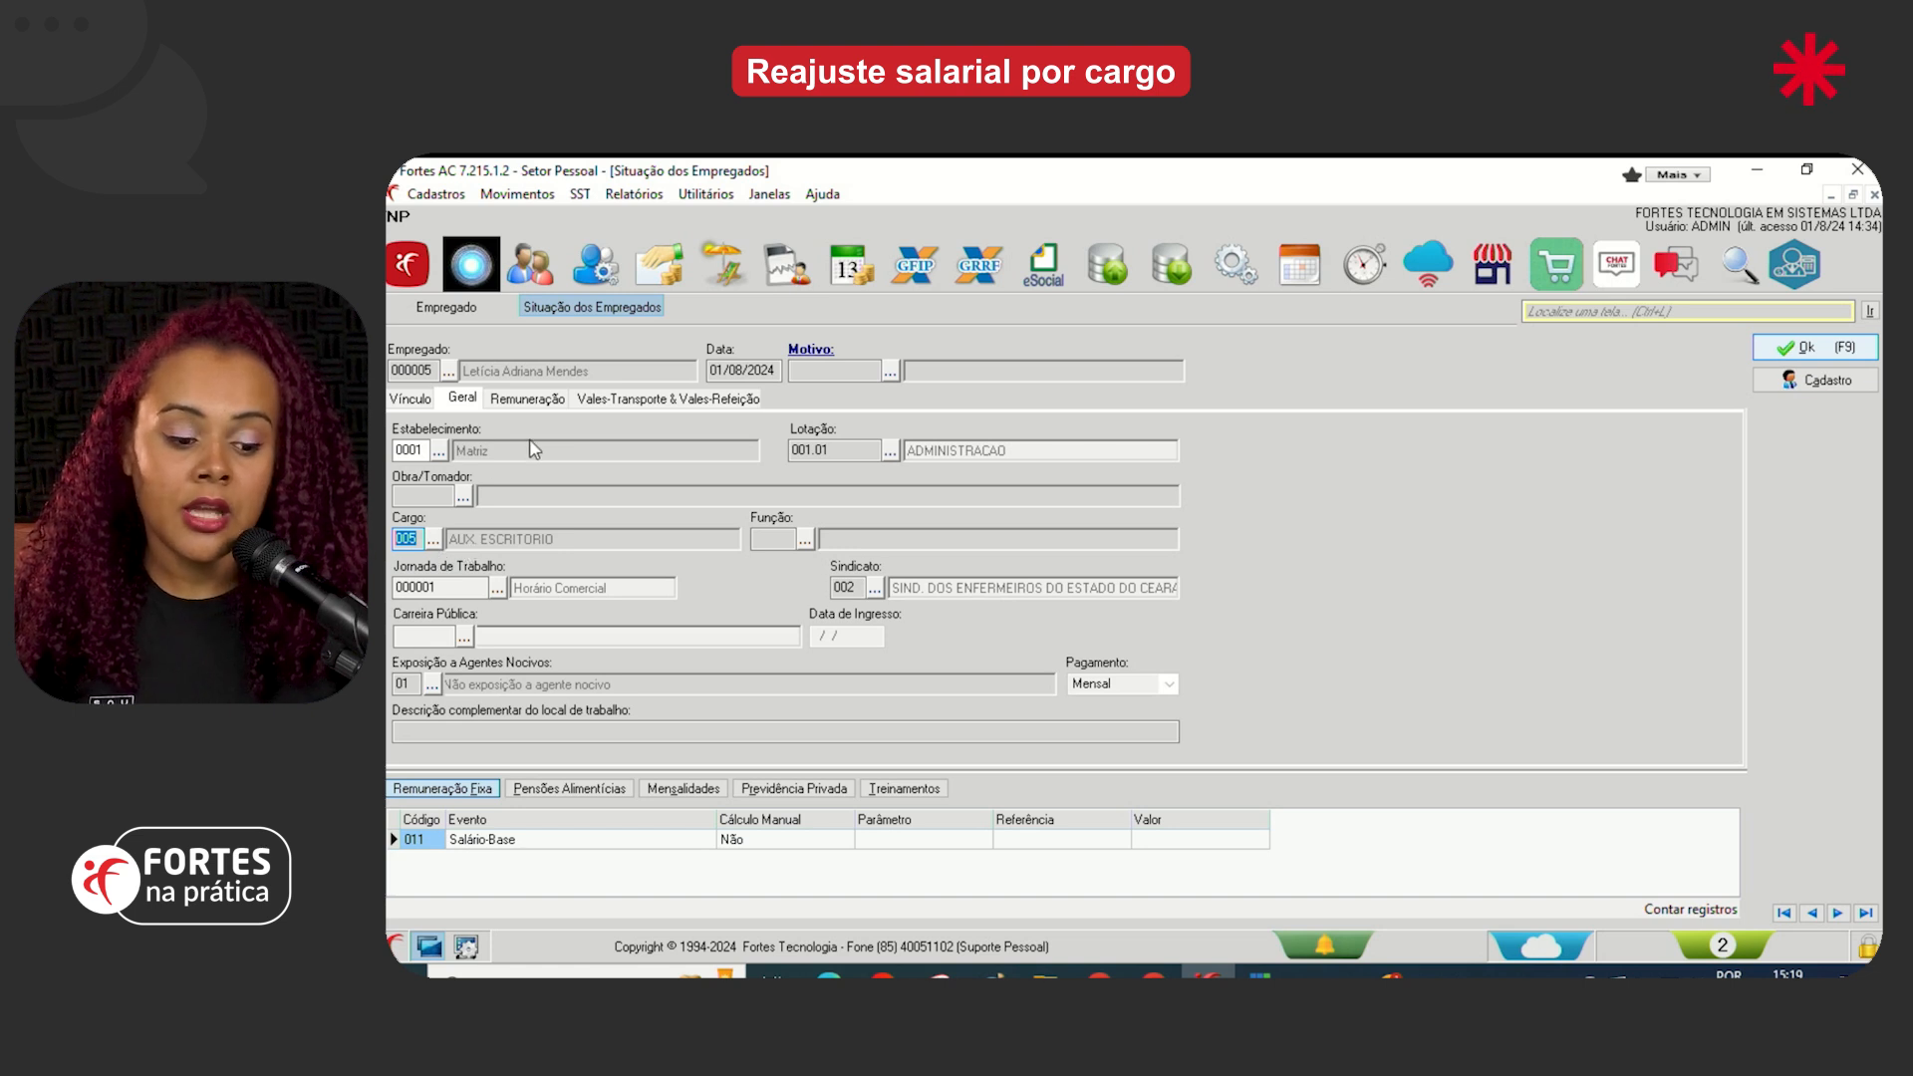
left_click(528, 399)
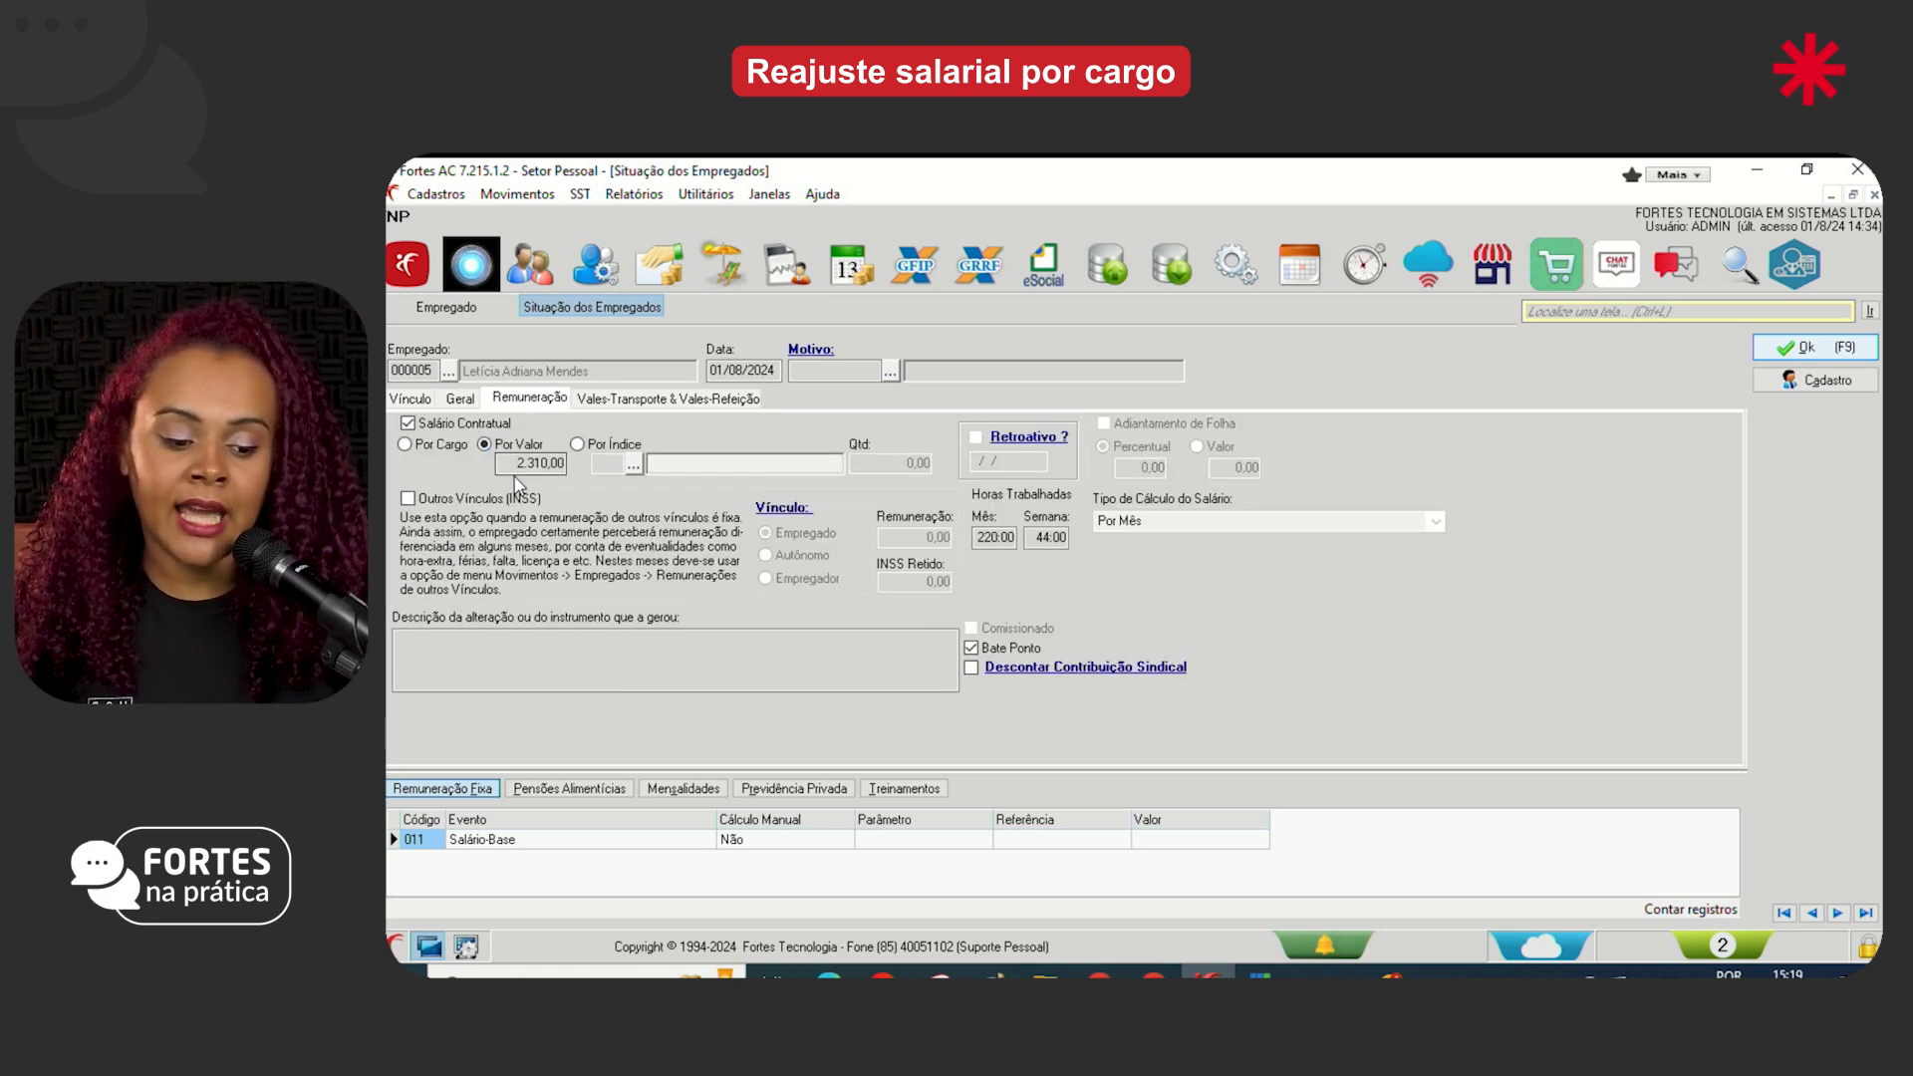
left_click_drag(563, 464, 499, 465)
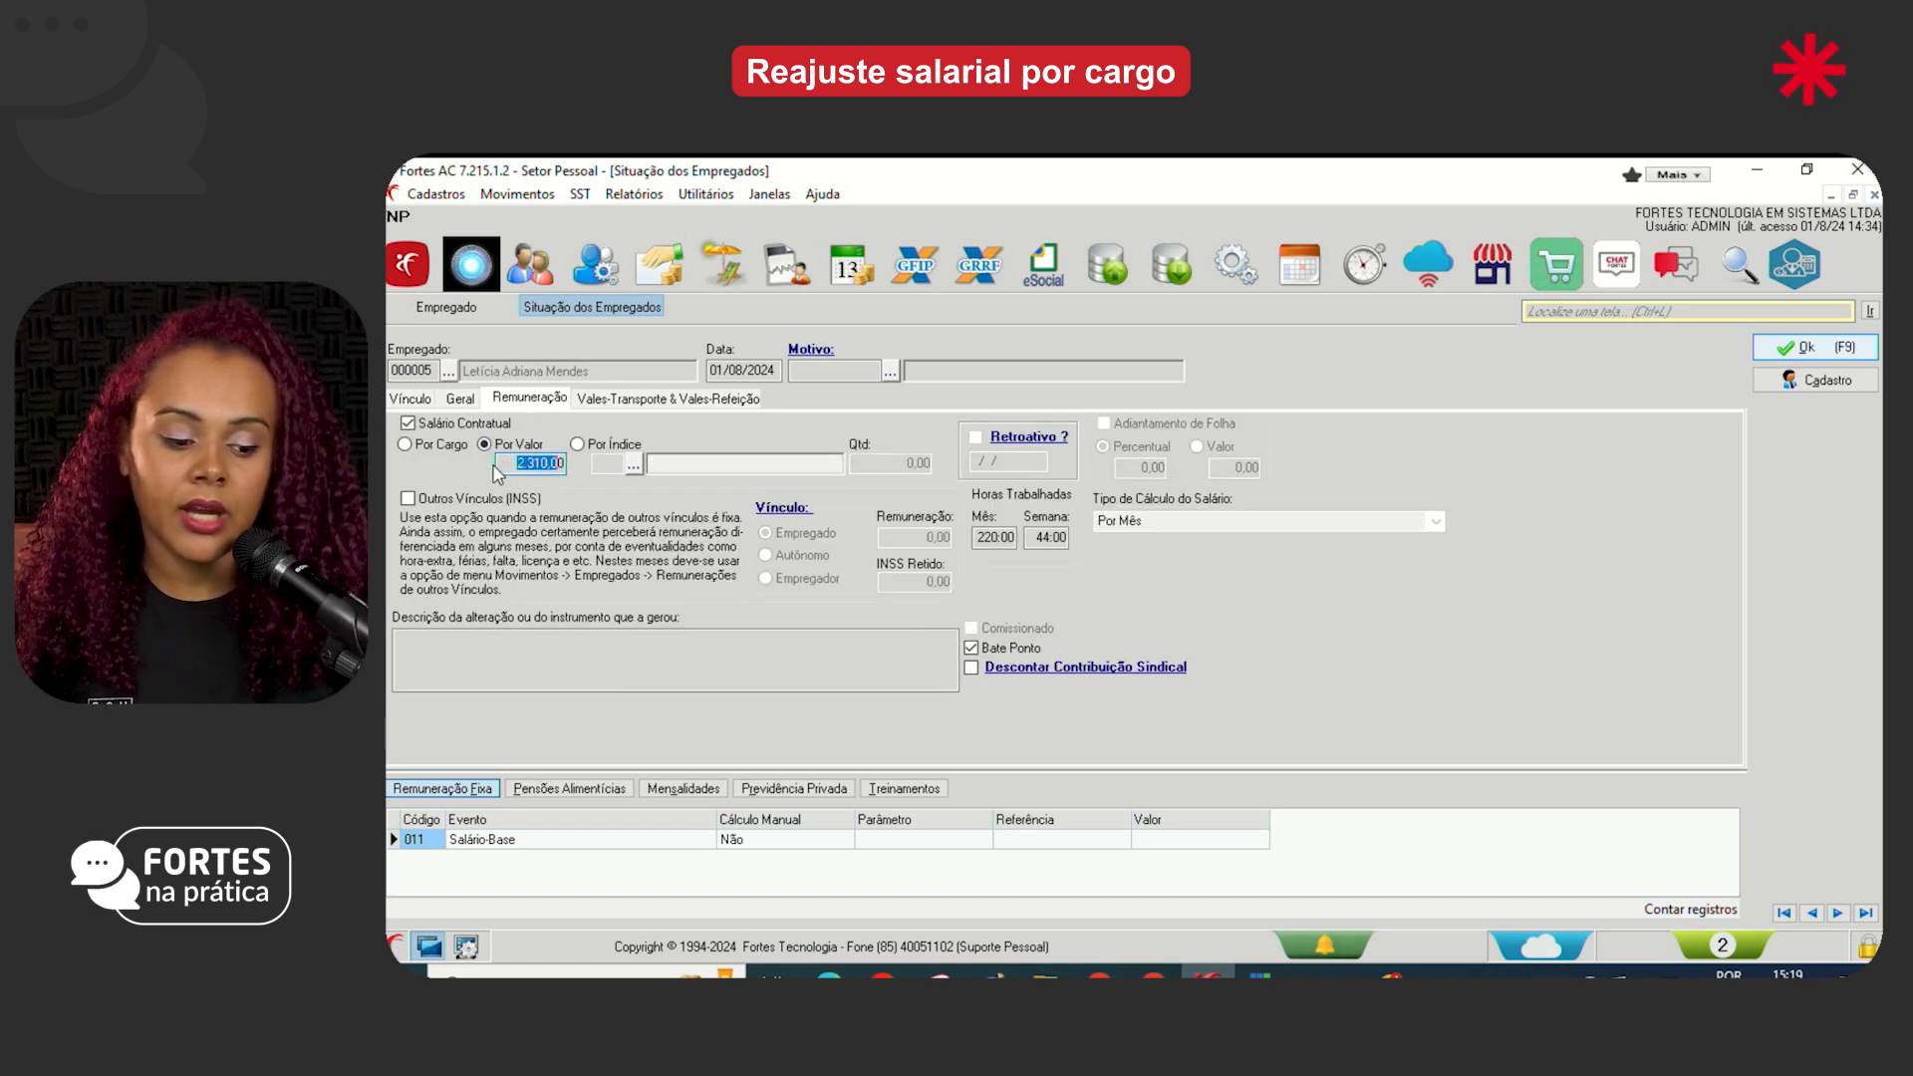
Switch the employee's contractual salary basis to by job role (Por Cargo)
left_click(415, 443)
left_click(486, 446)
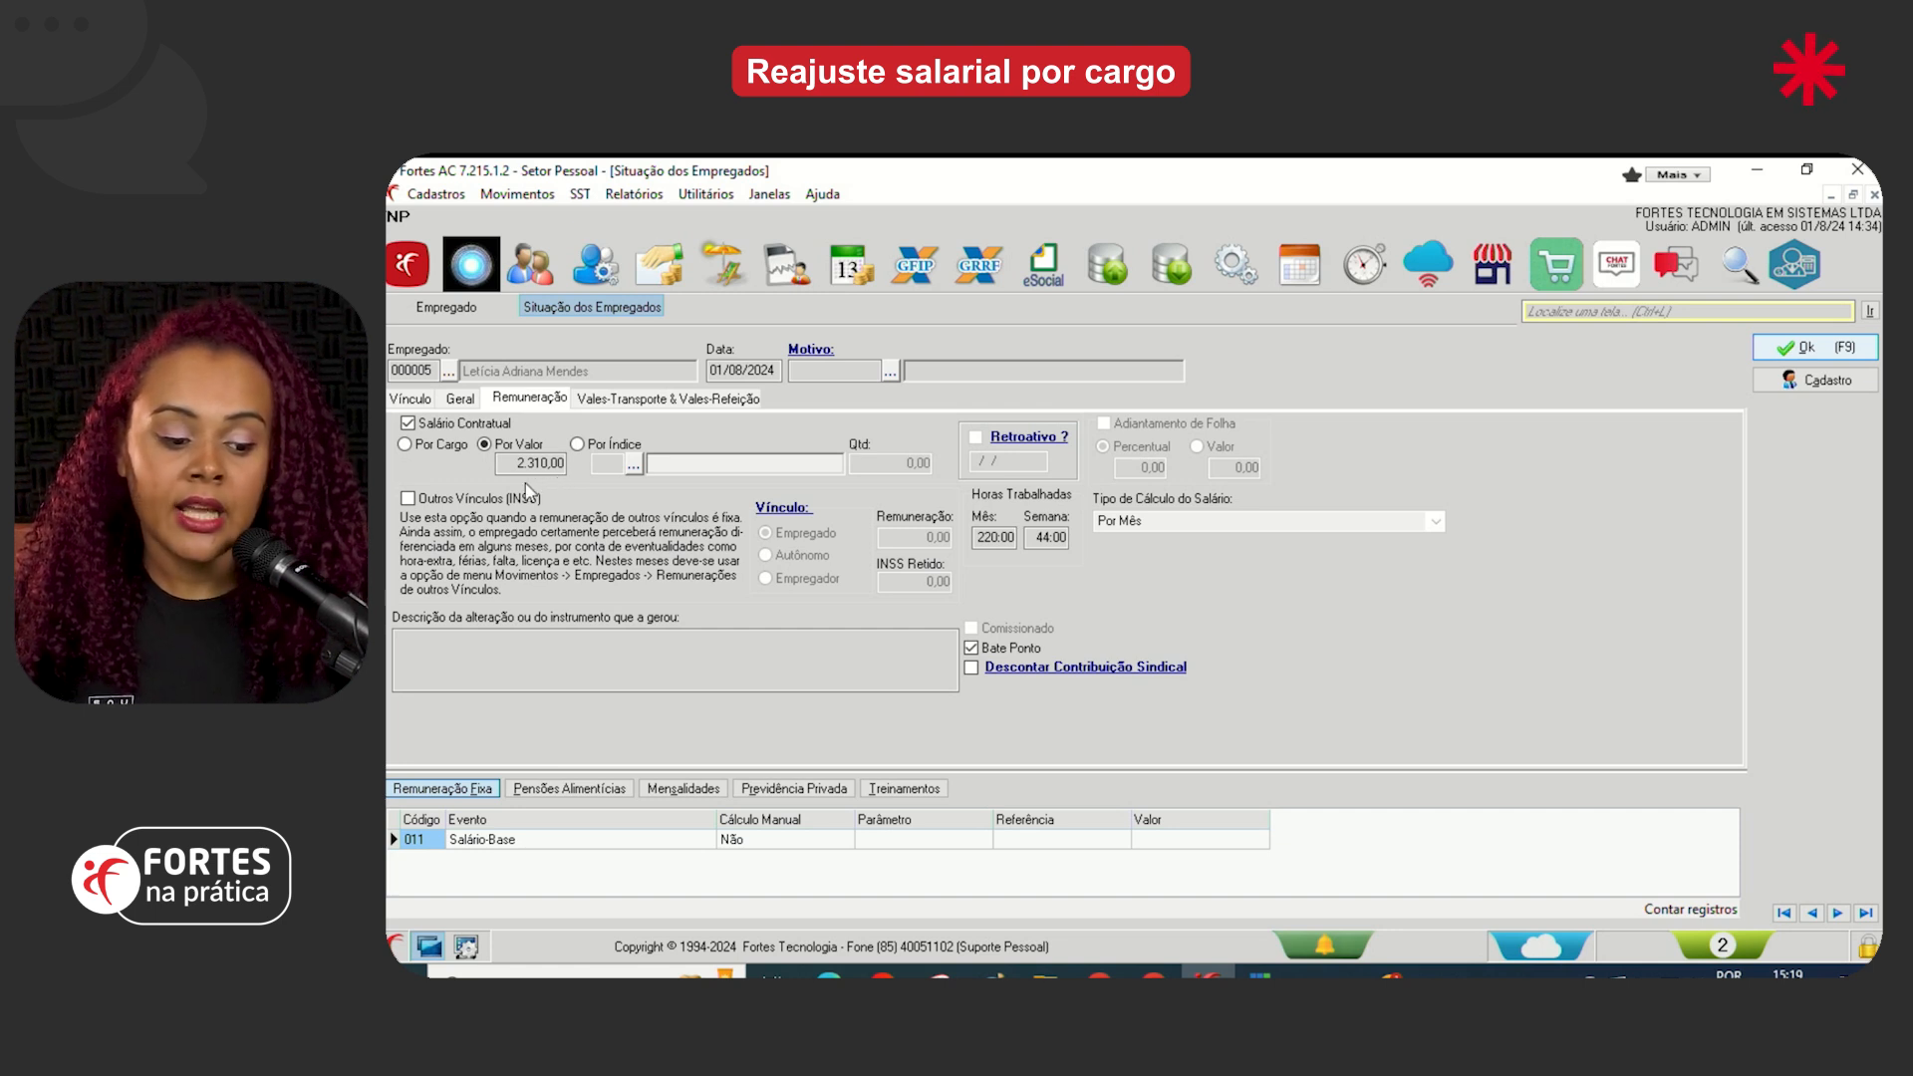
left_click(430, 448)
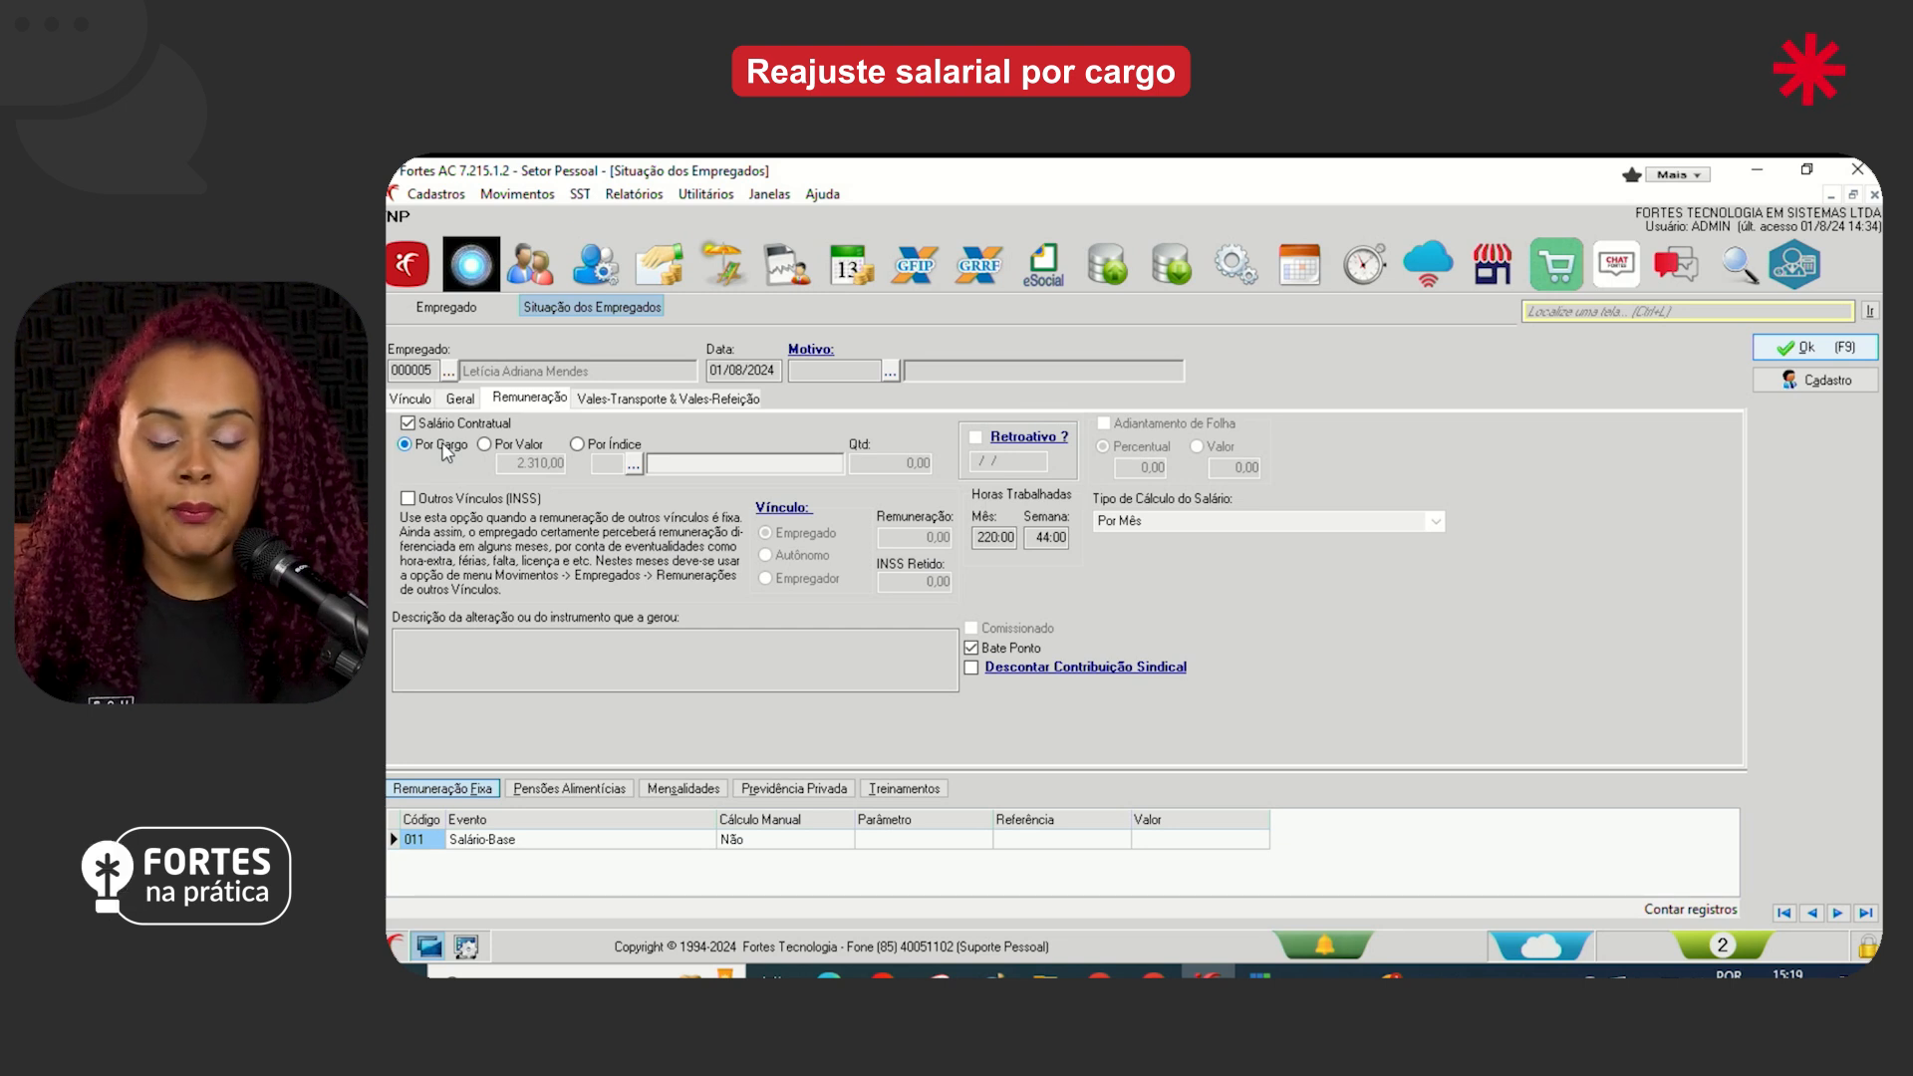
Open the records of contractual salary by job role (Salário Contratual por Cargo) among the situation movements
left_click(517, 195)
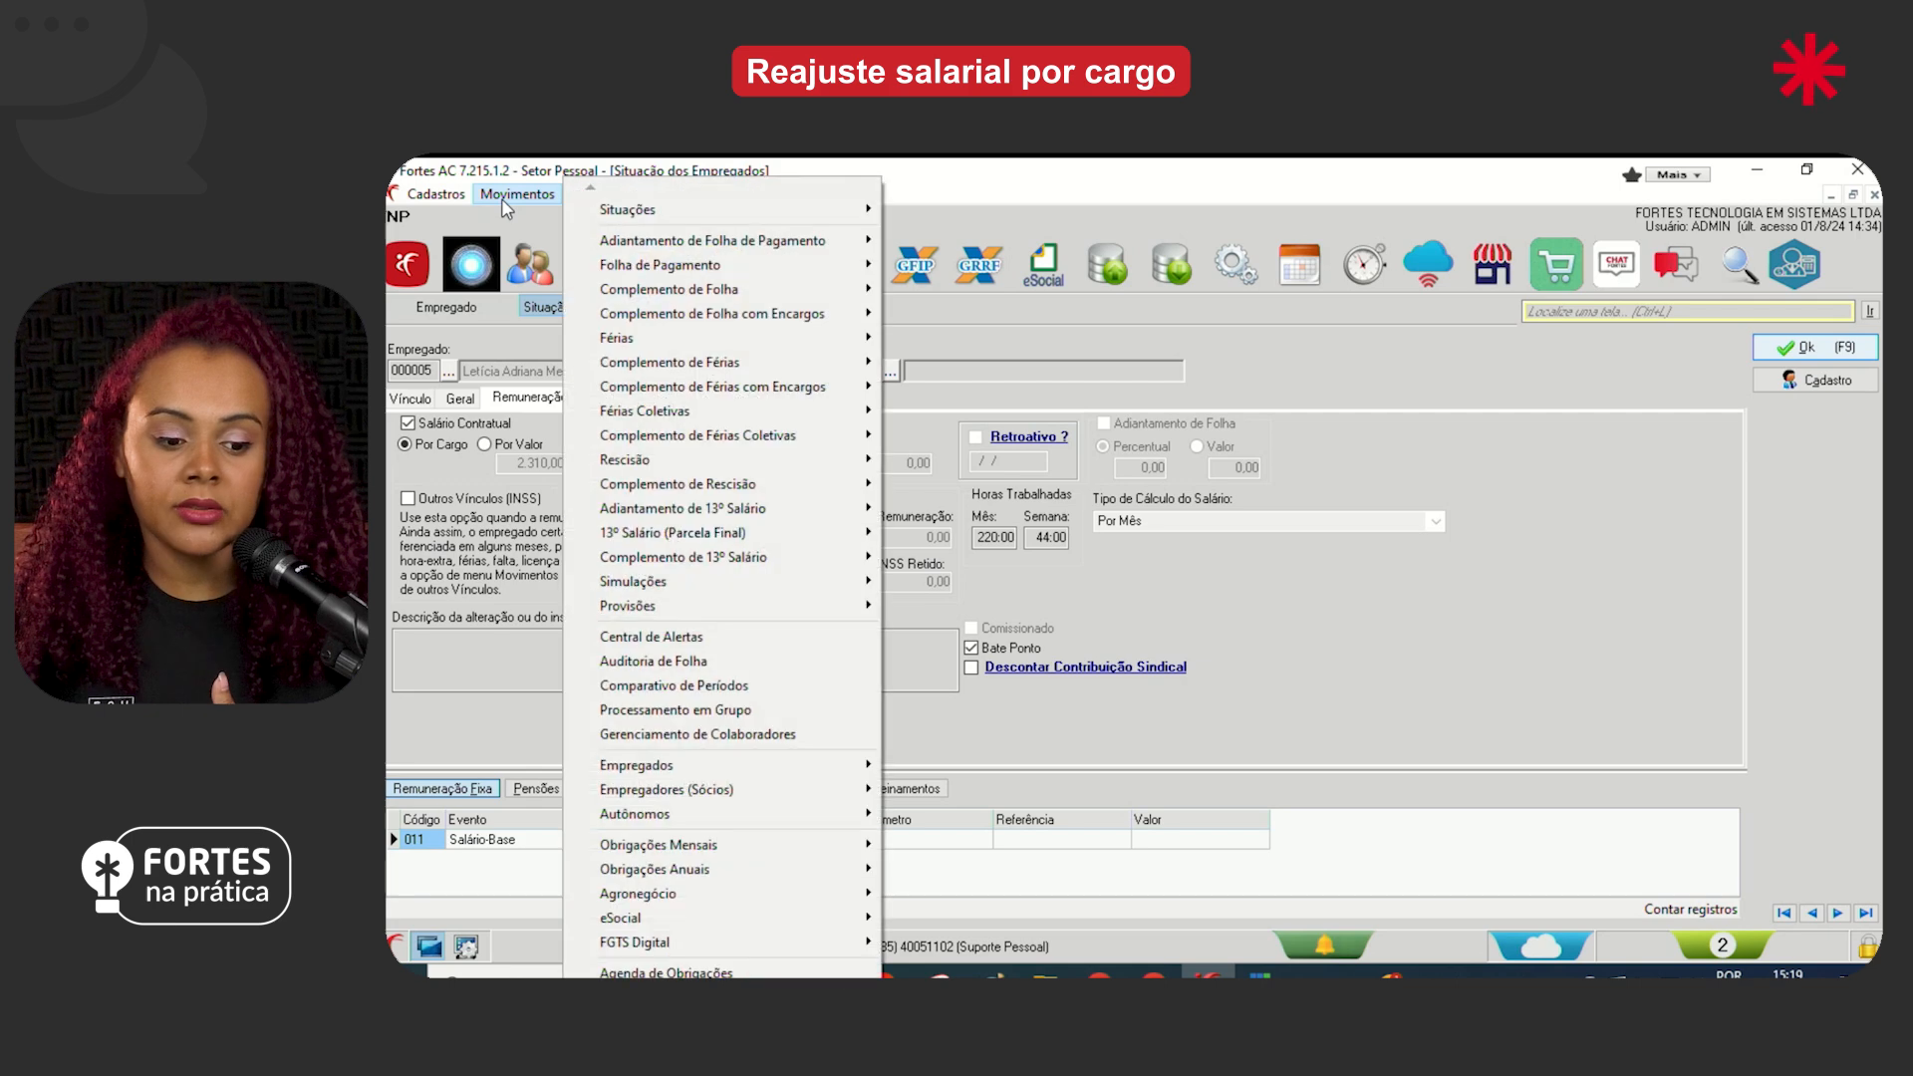
mouse_move(632, 209)
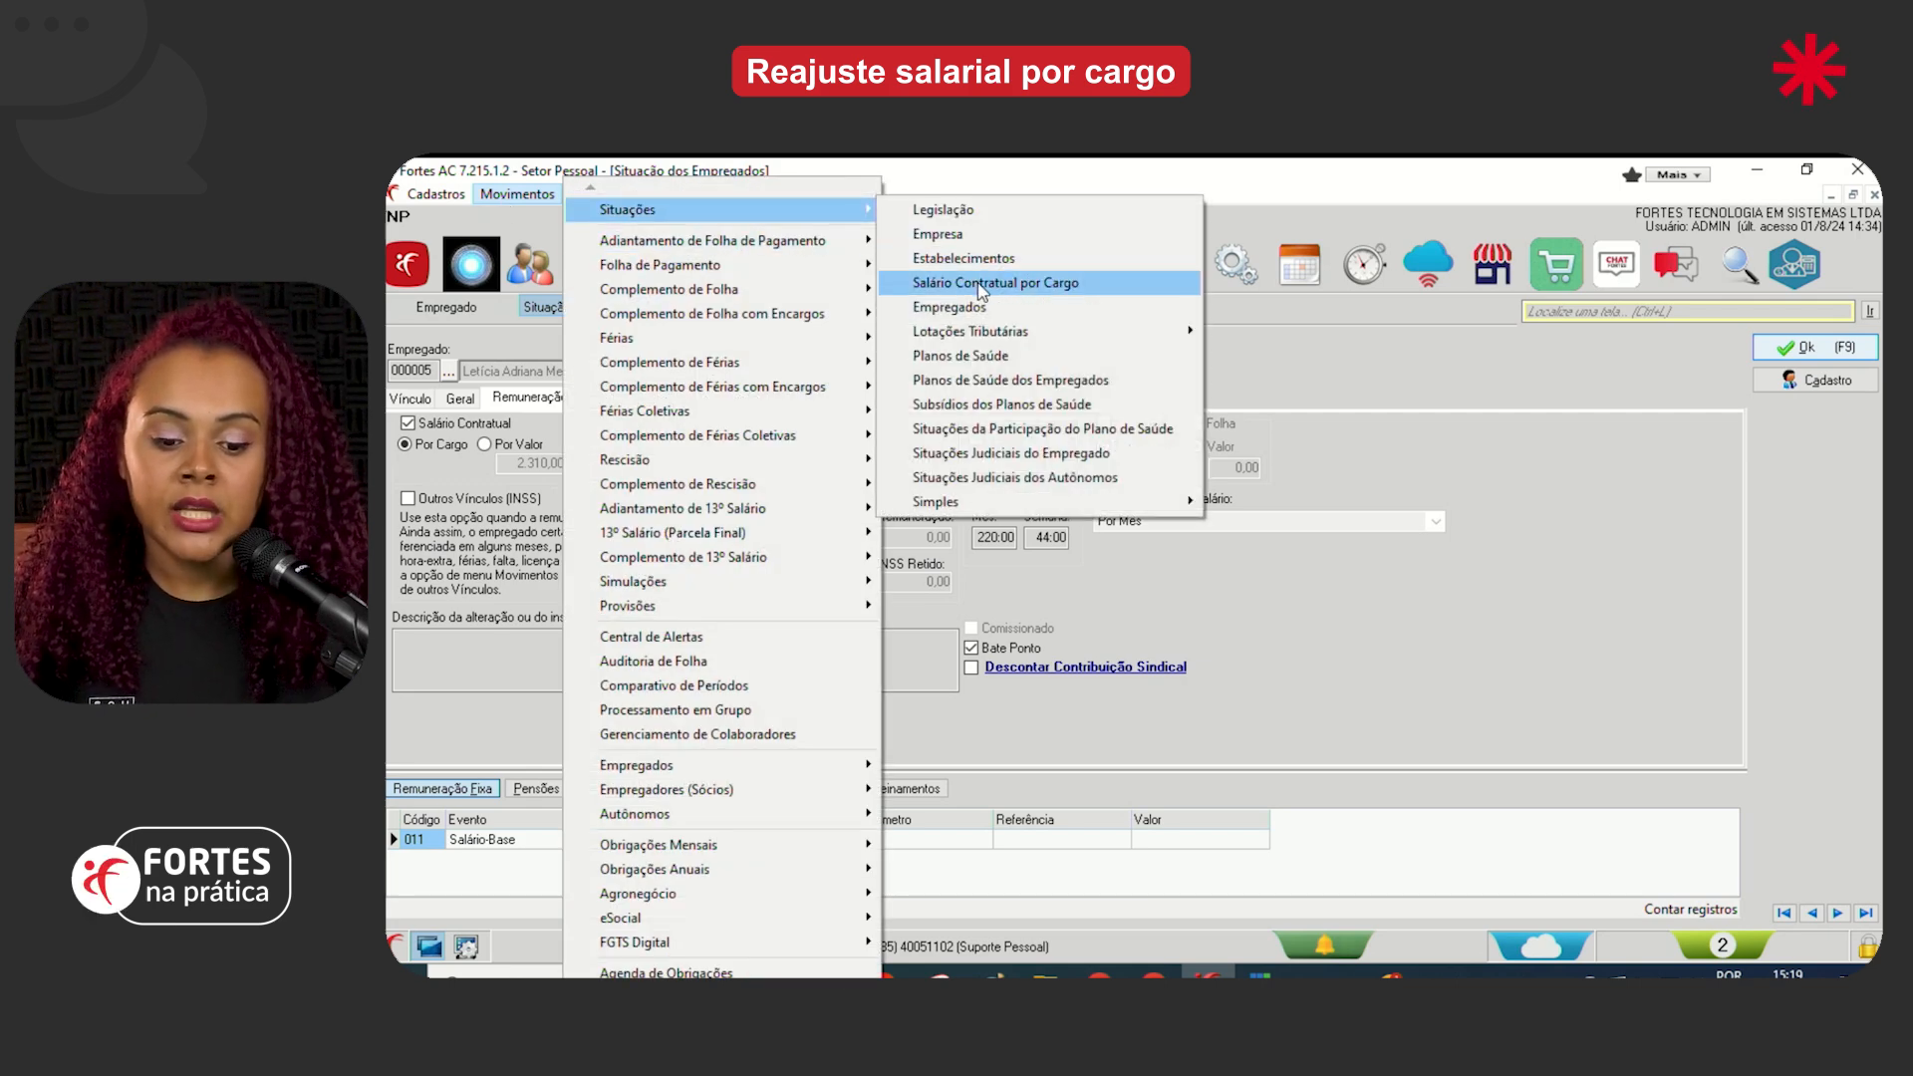
left_click(1338, 394)
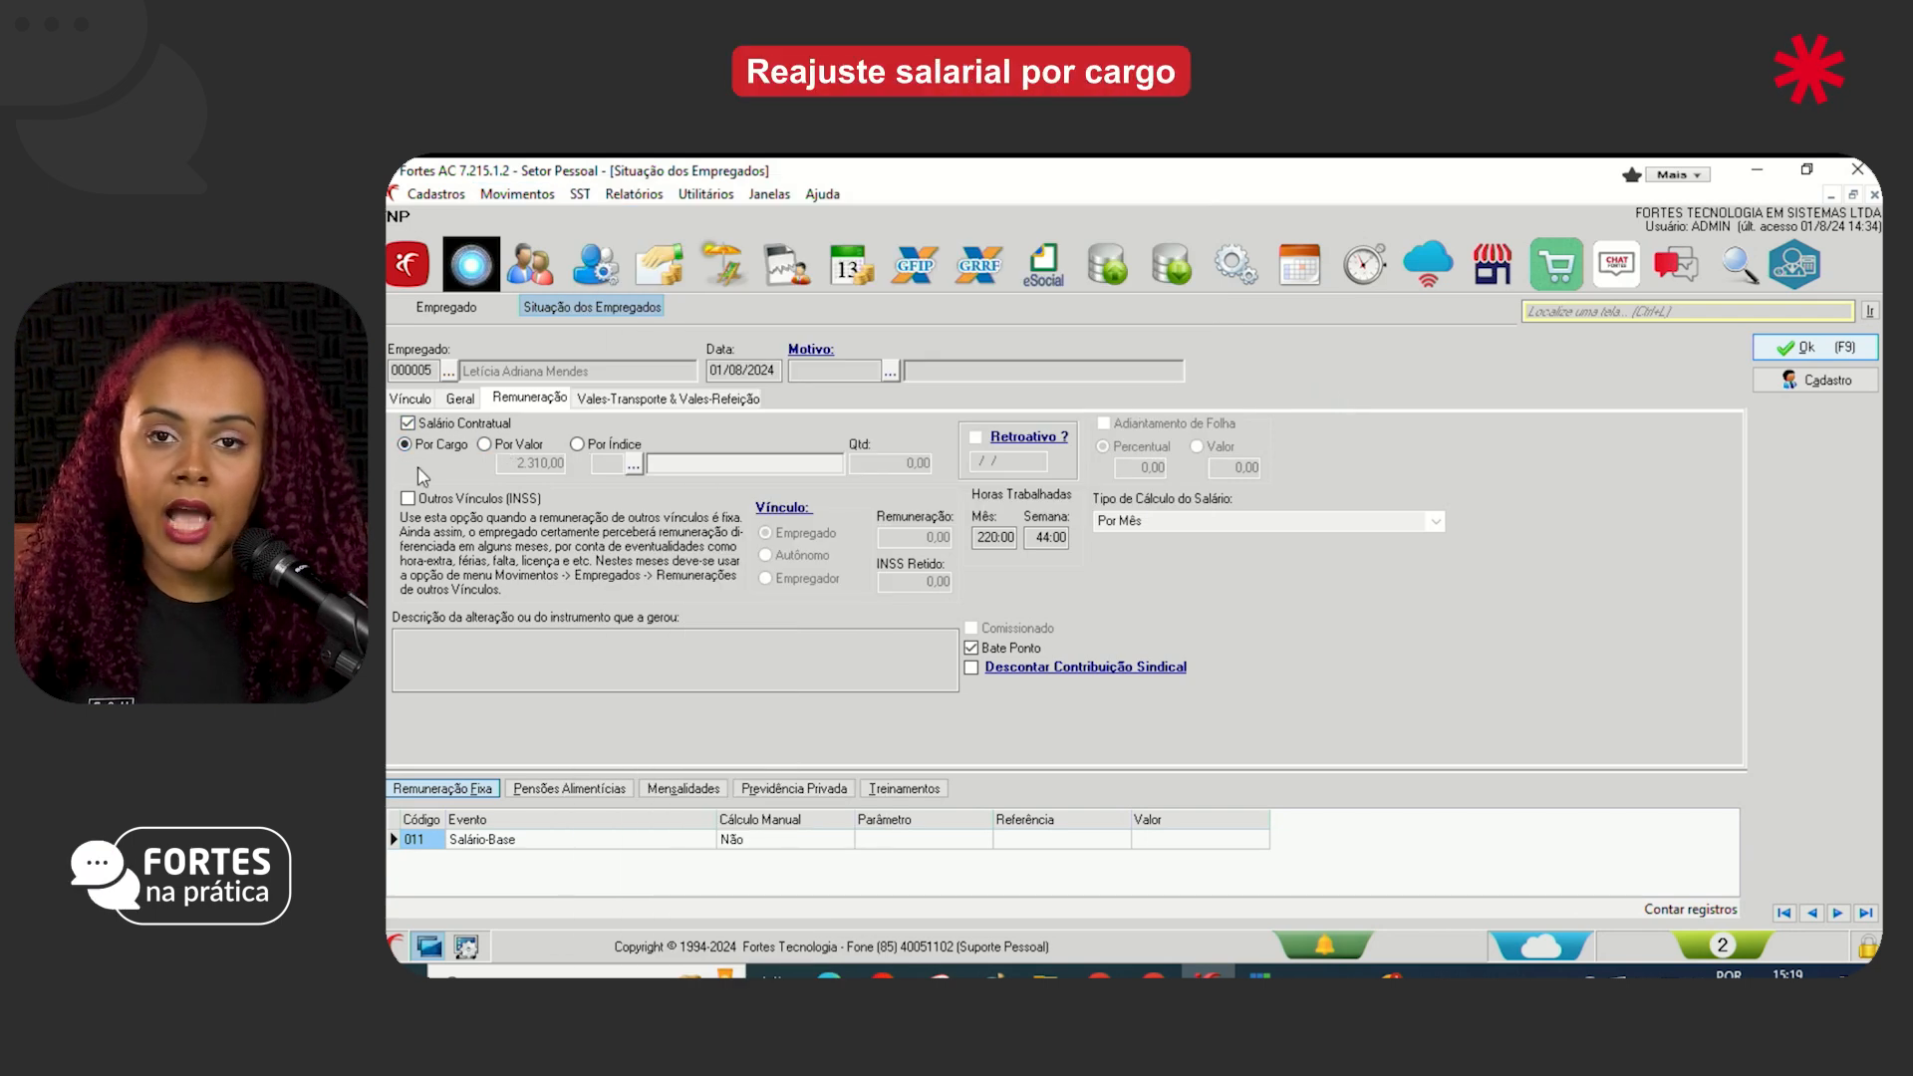
left_click(517, 195)
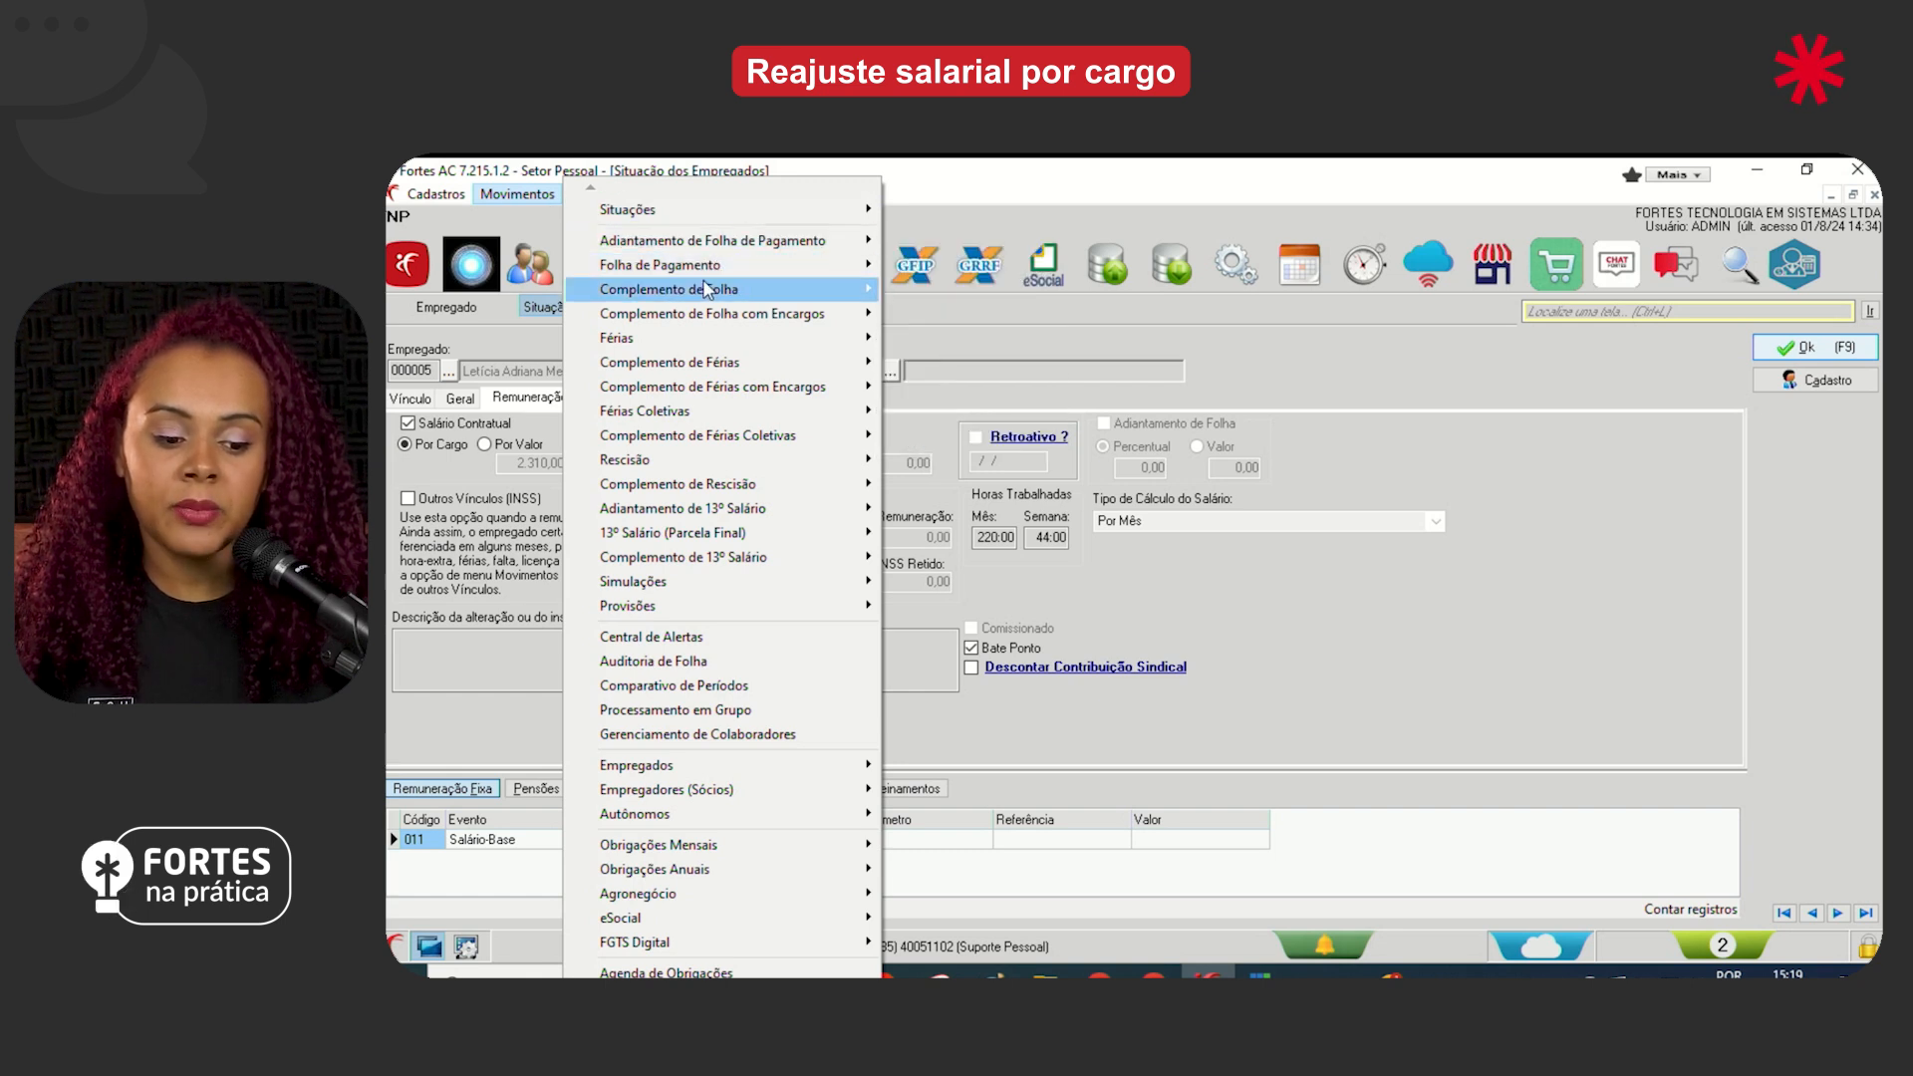
mouse_move(734, 224)
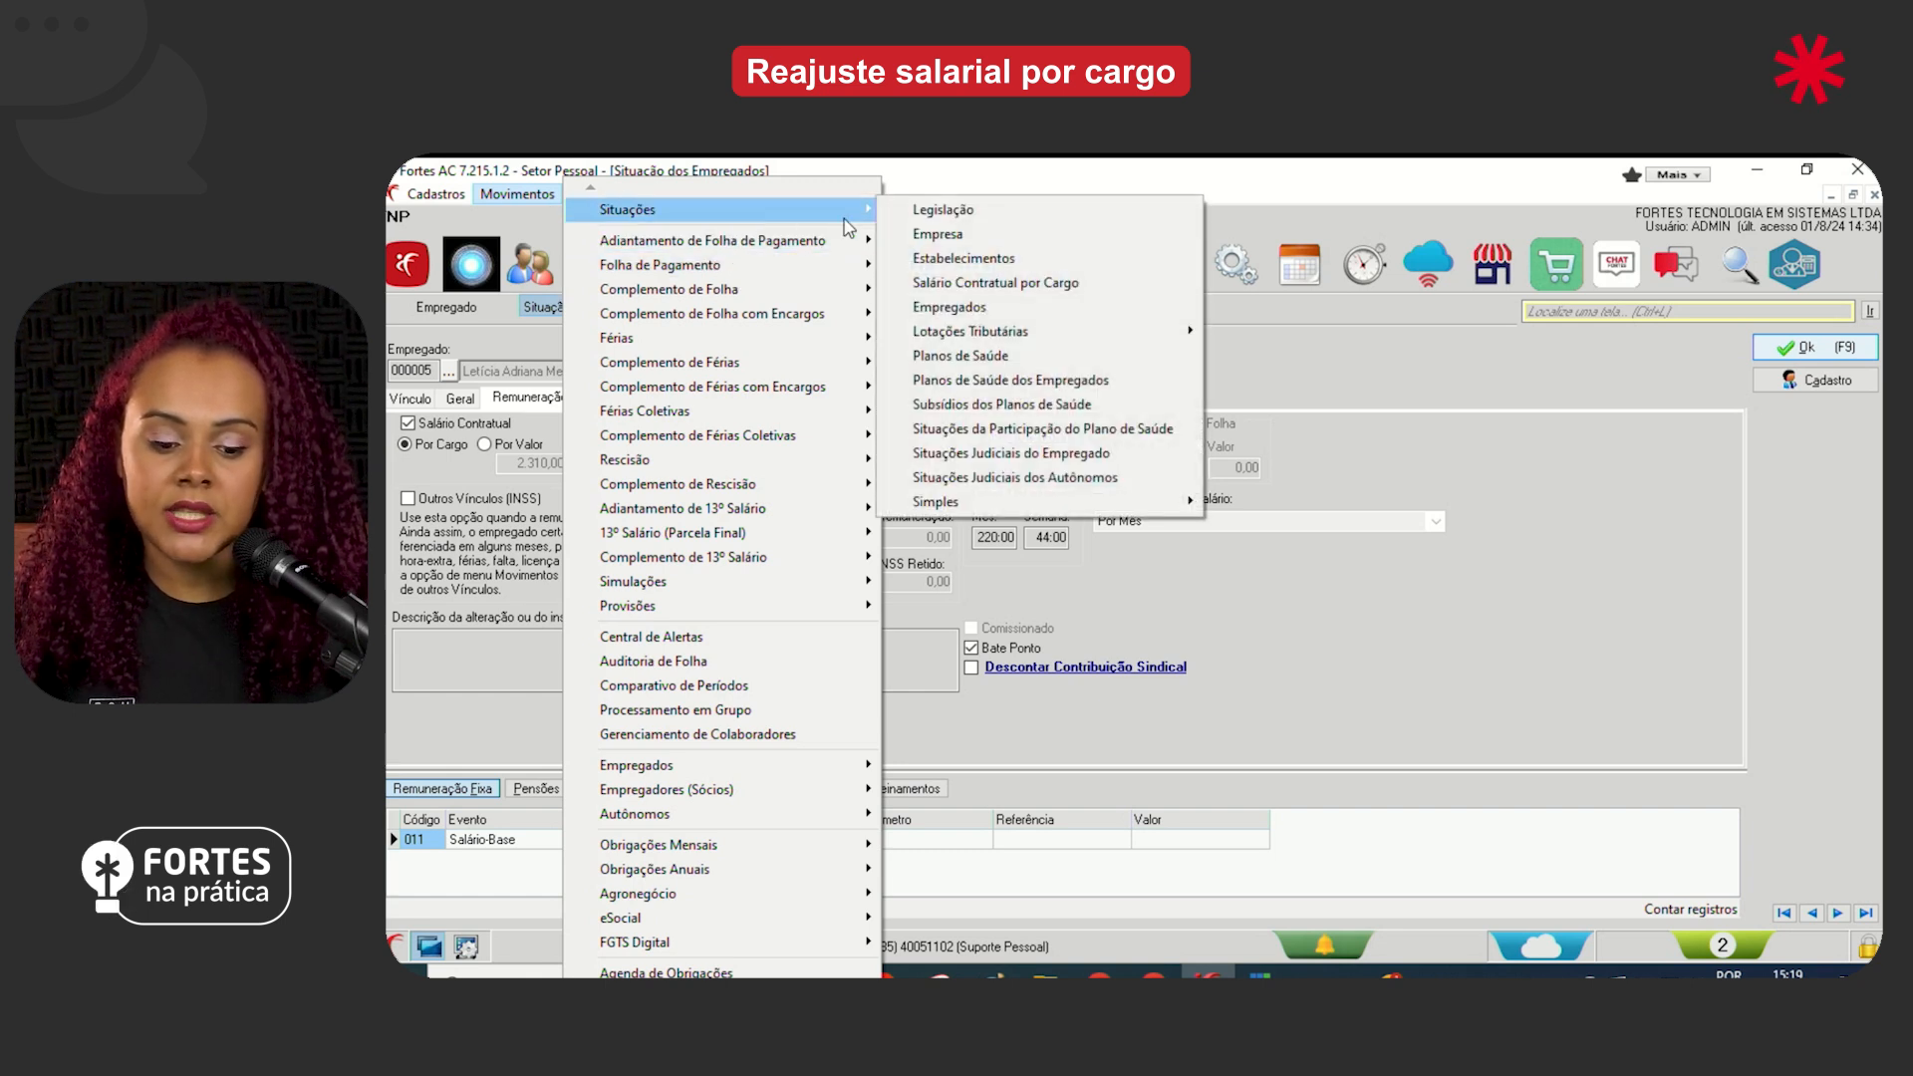
left_click(995, 283)
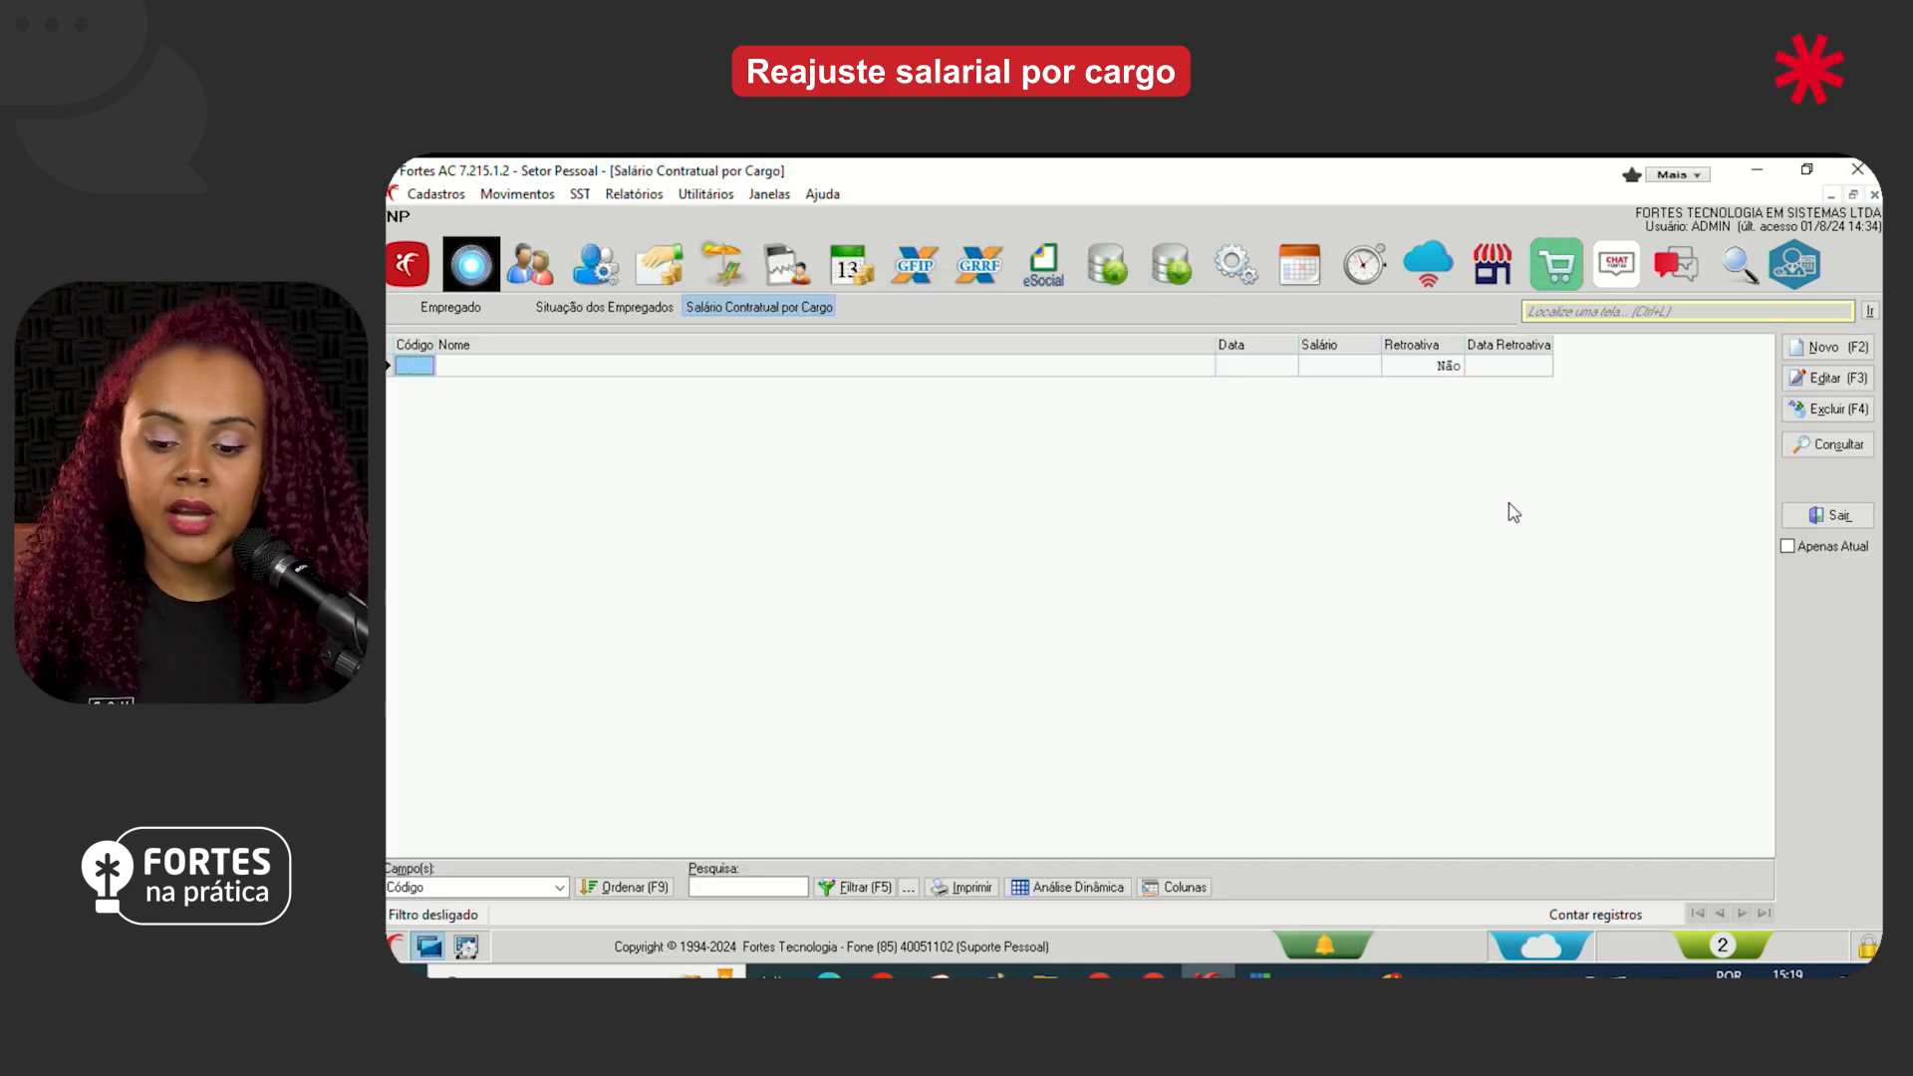
Start a contractual salary record for the RECEPCIONISTA role dated 01/08/2024, enable its contractual salary by value, and discard the record
left_click(1826, 350)
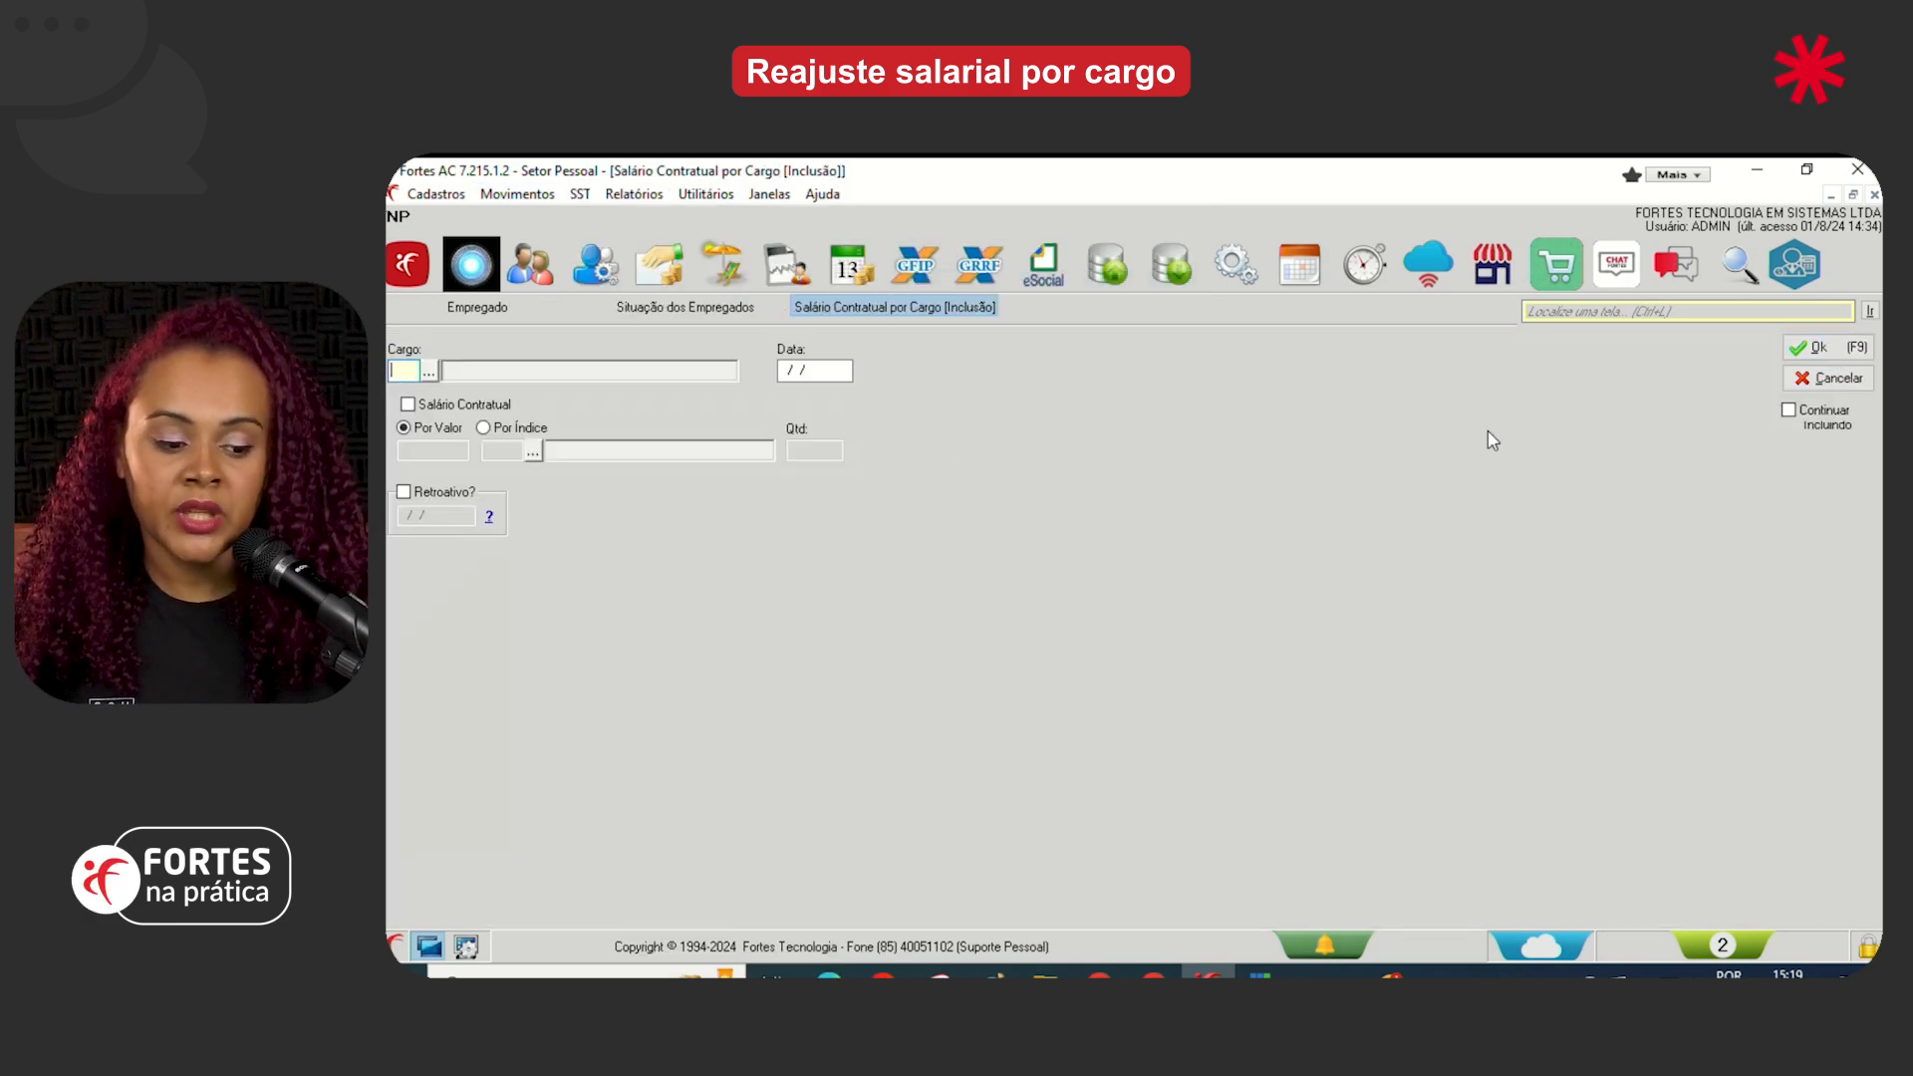
left_click(431, 371)
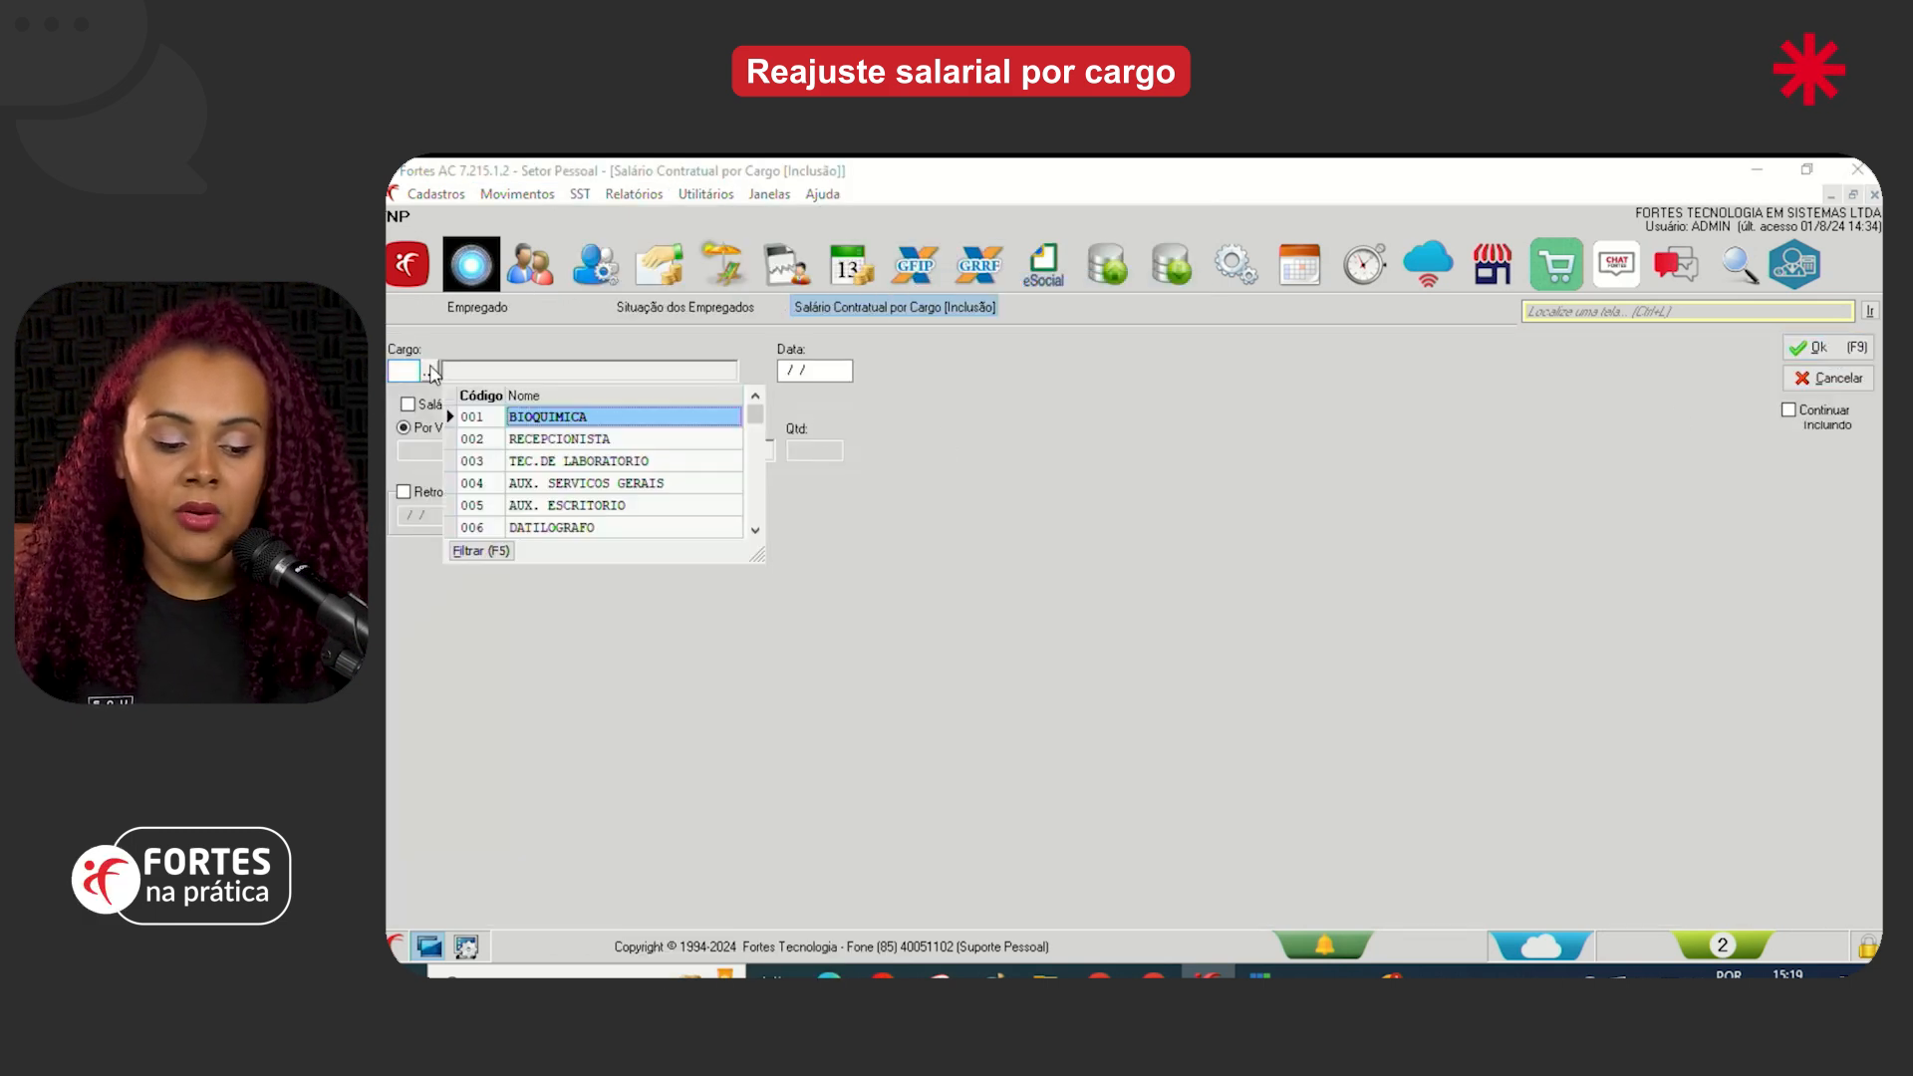
left_click(586, 438)
double_click(617, 439)
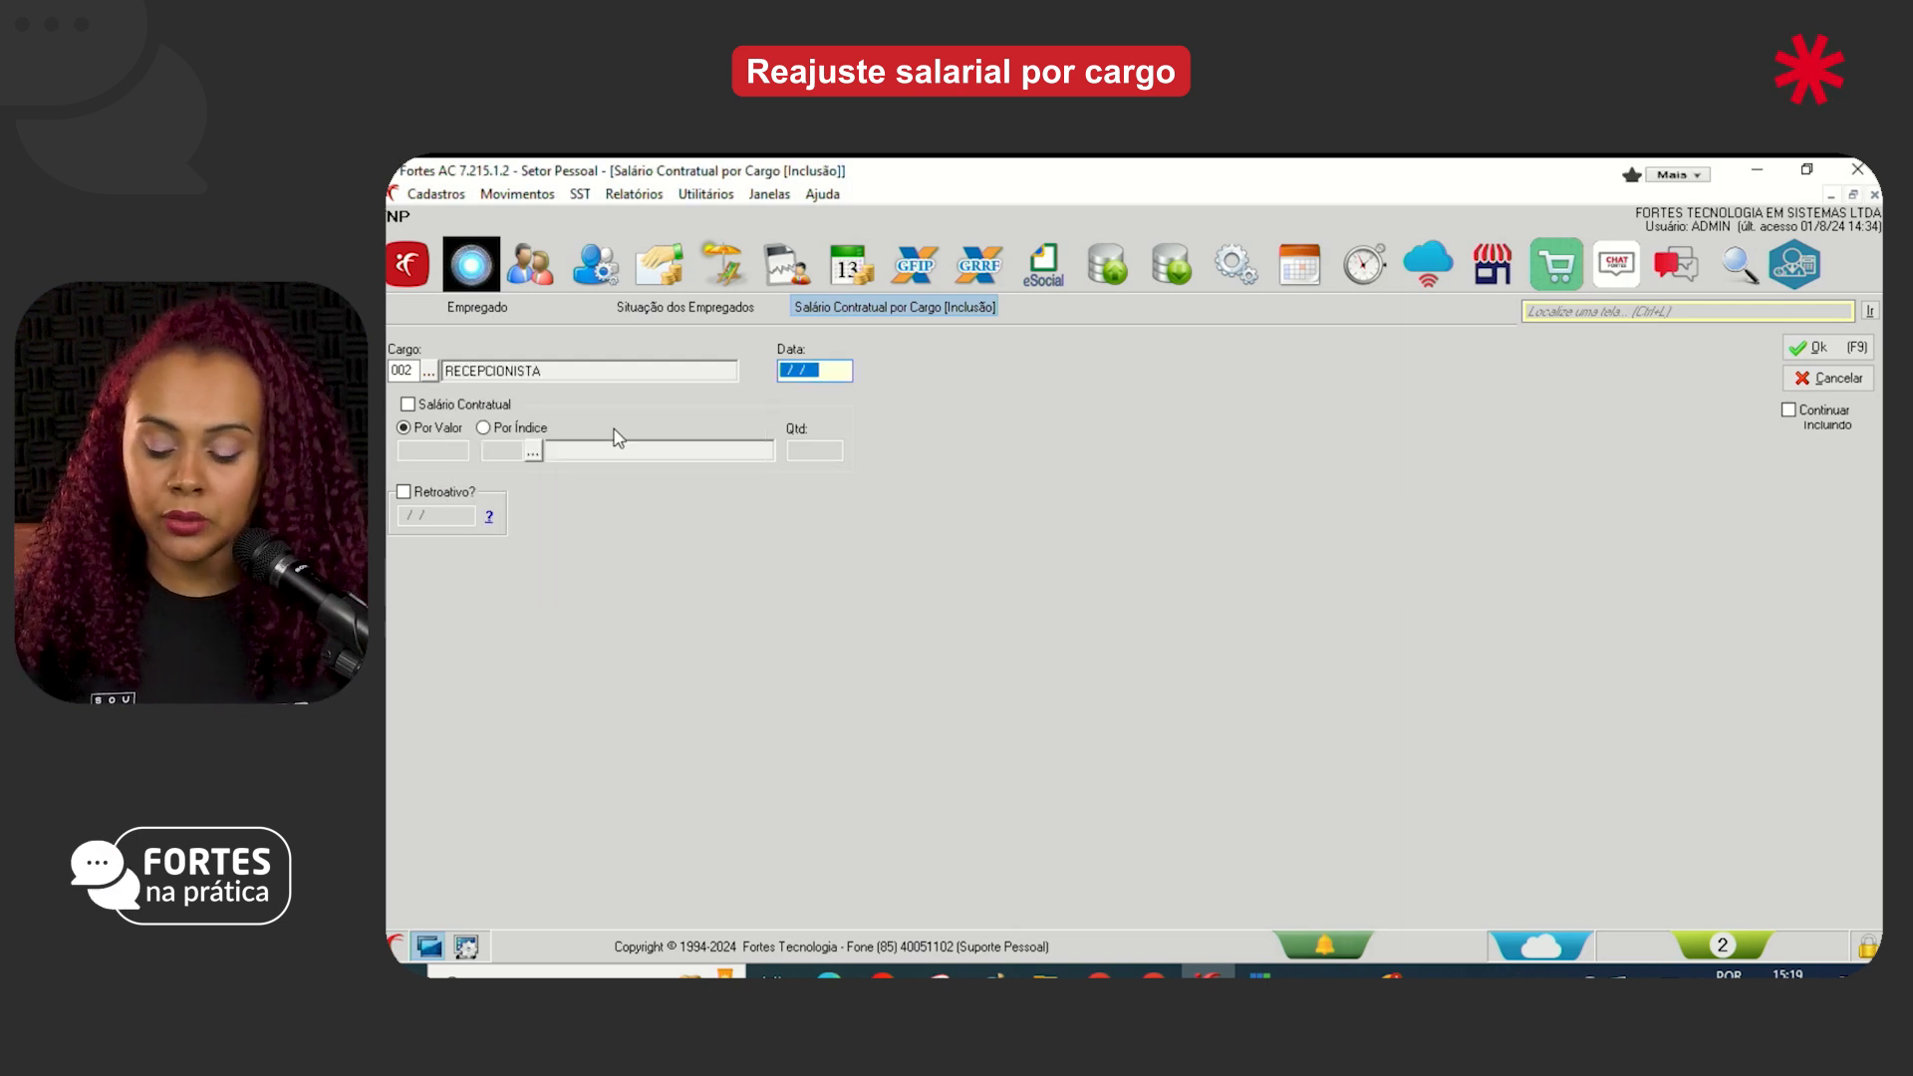
type("01/08/2024")
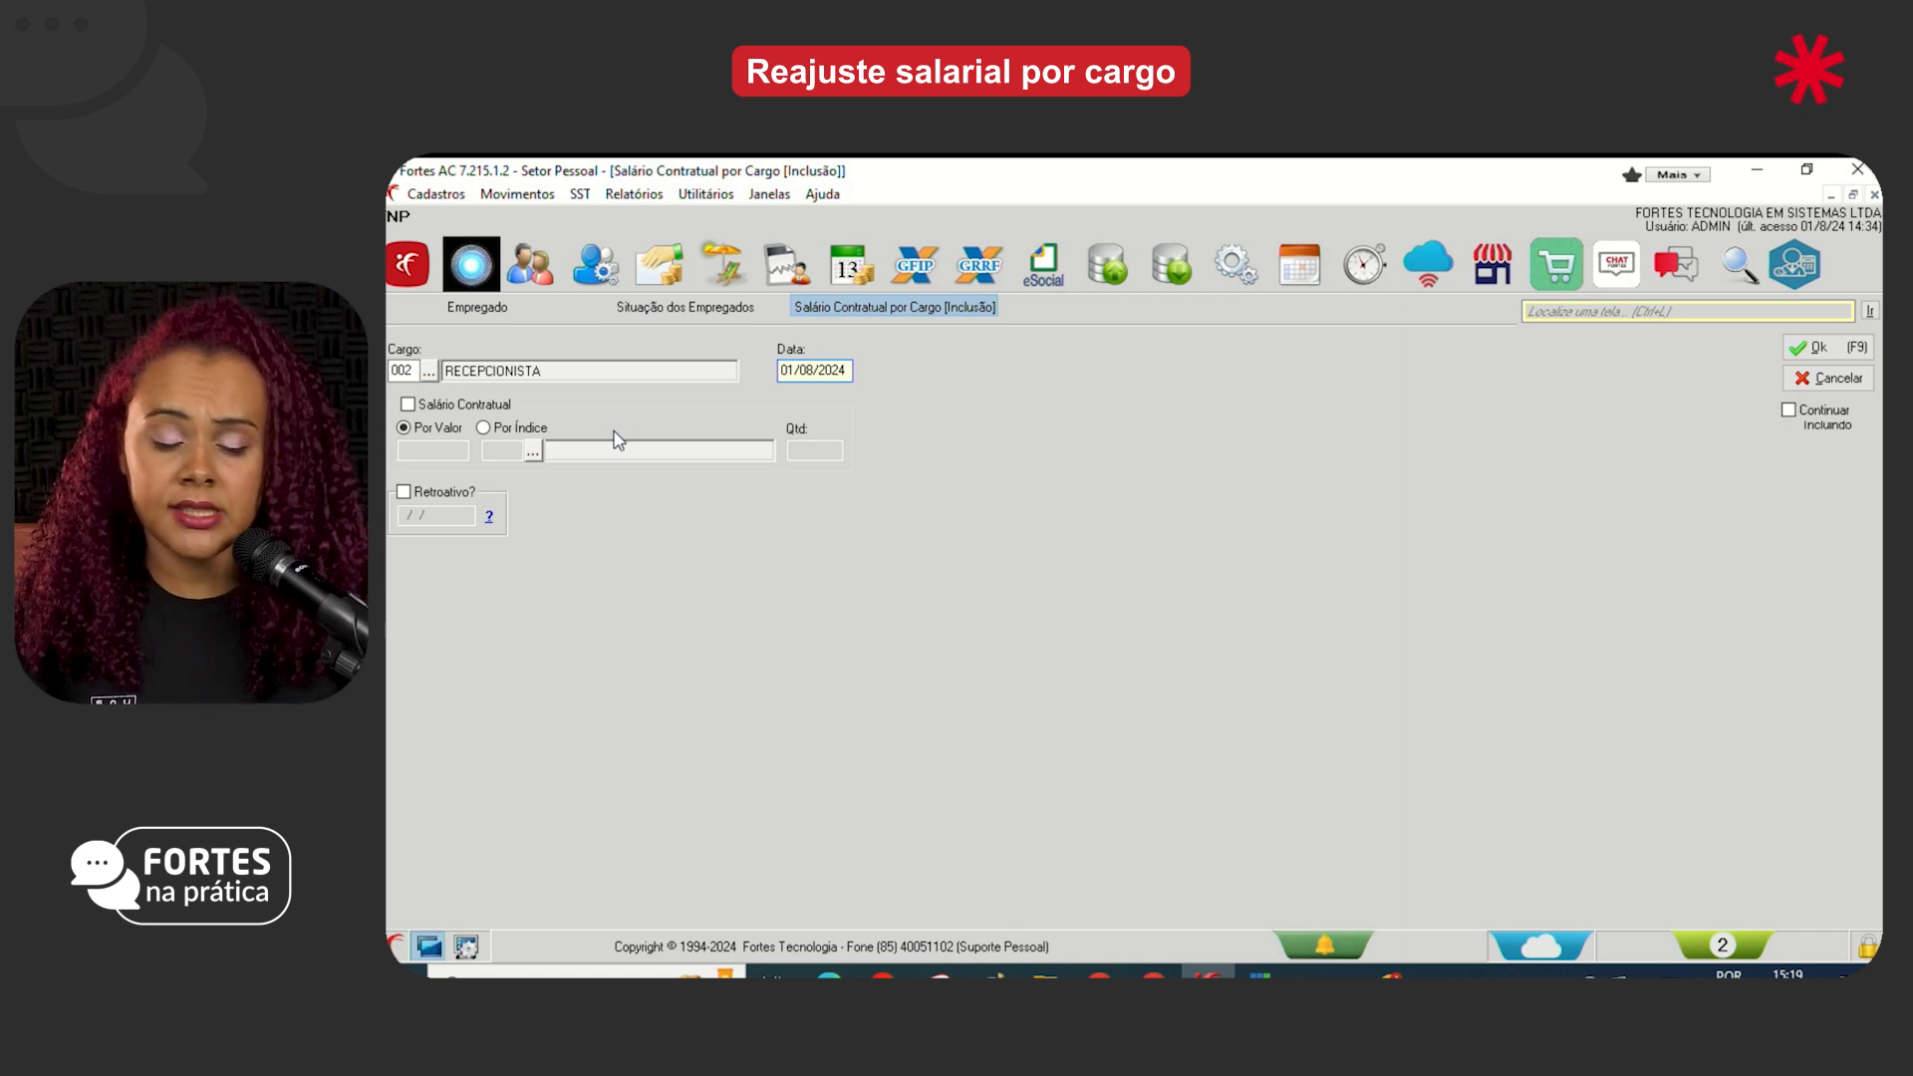
left_click(427, 406)
key("Tab")
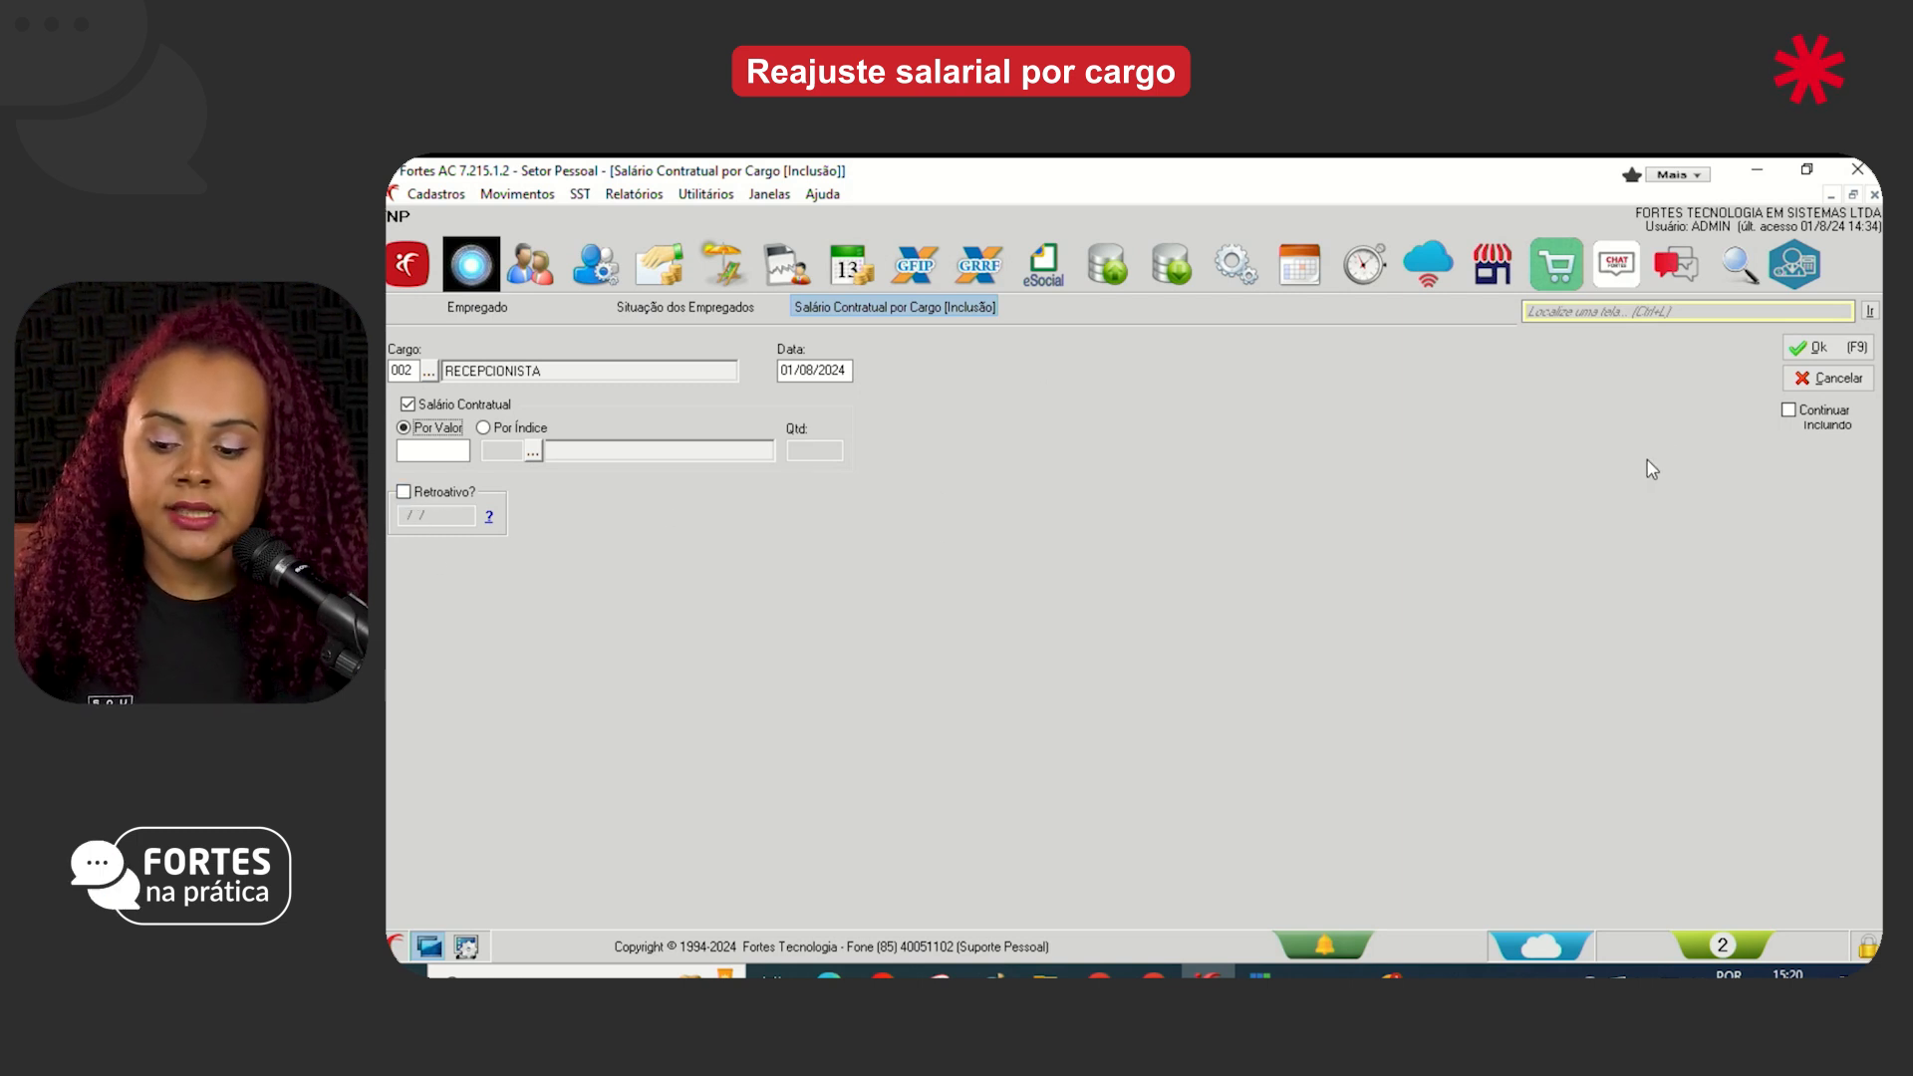
left_click(1831, 390)
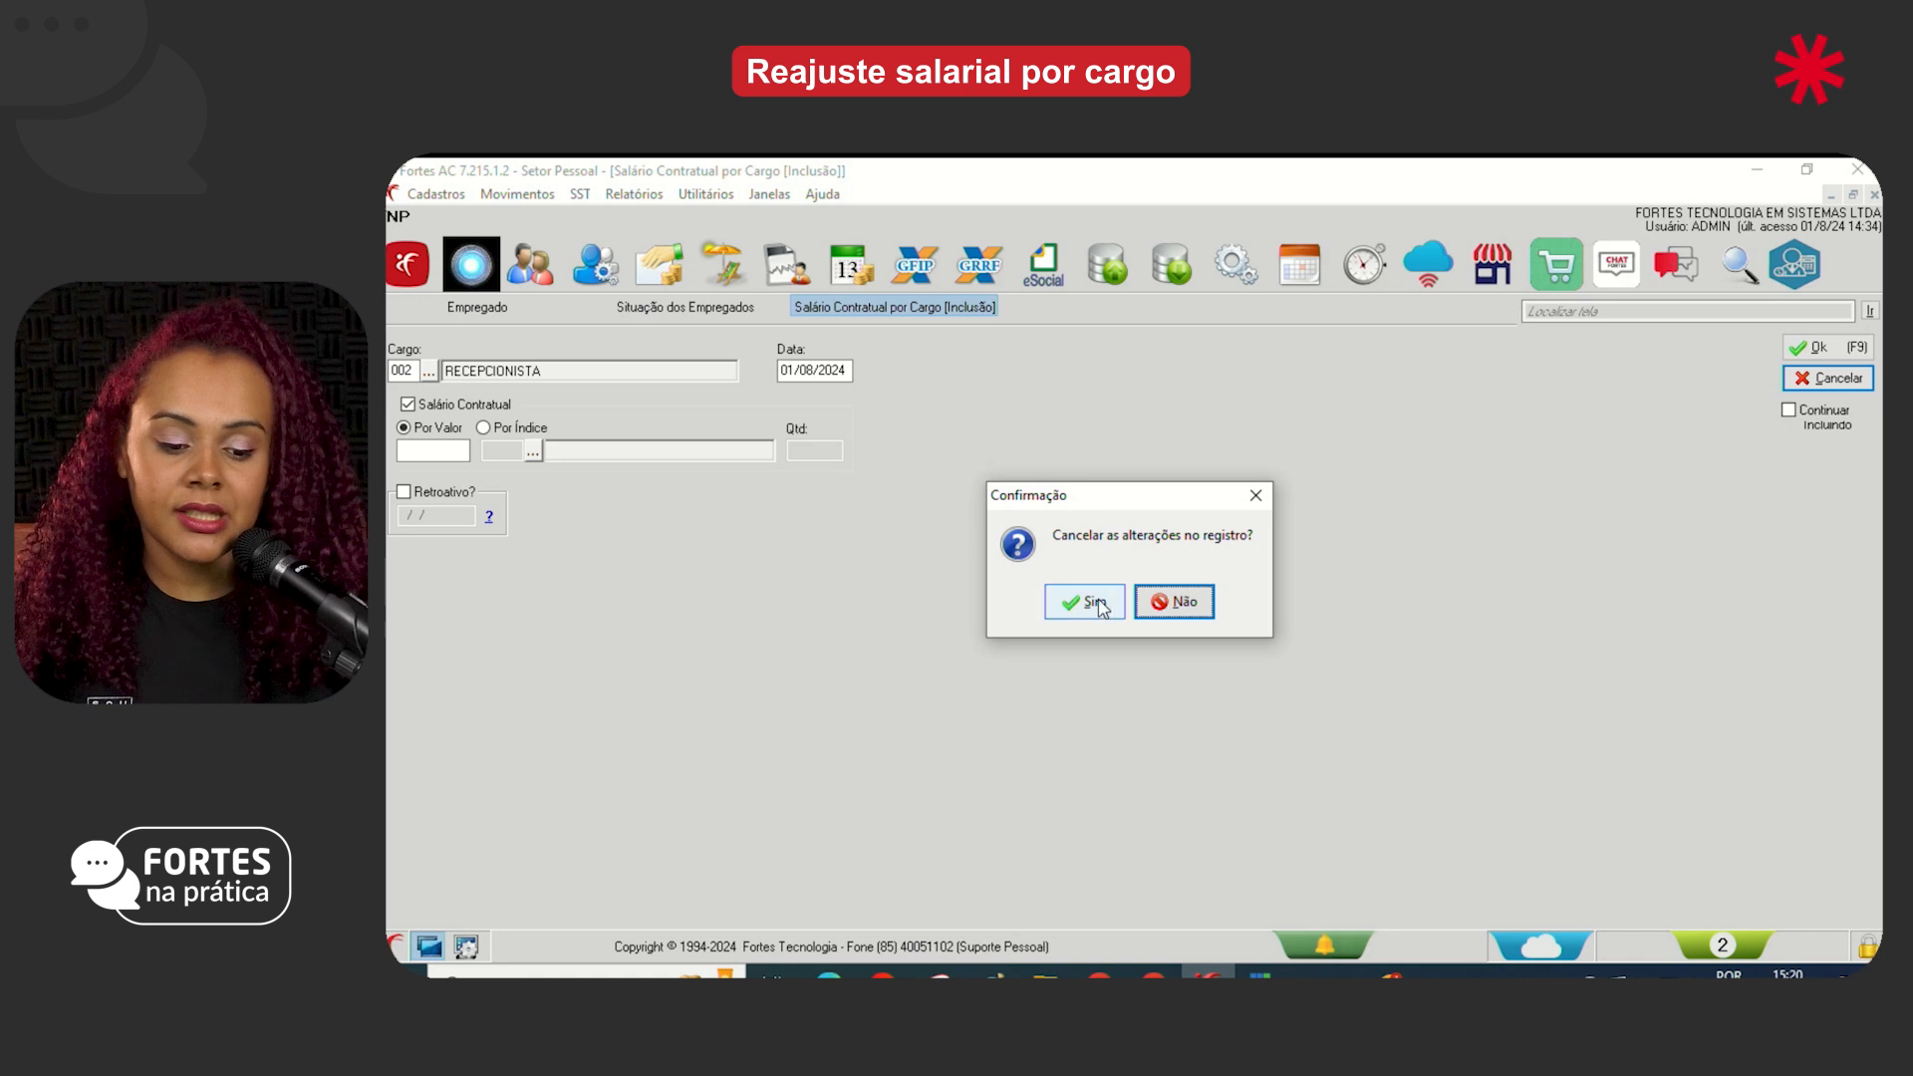
left_click(1083, 601)
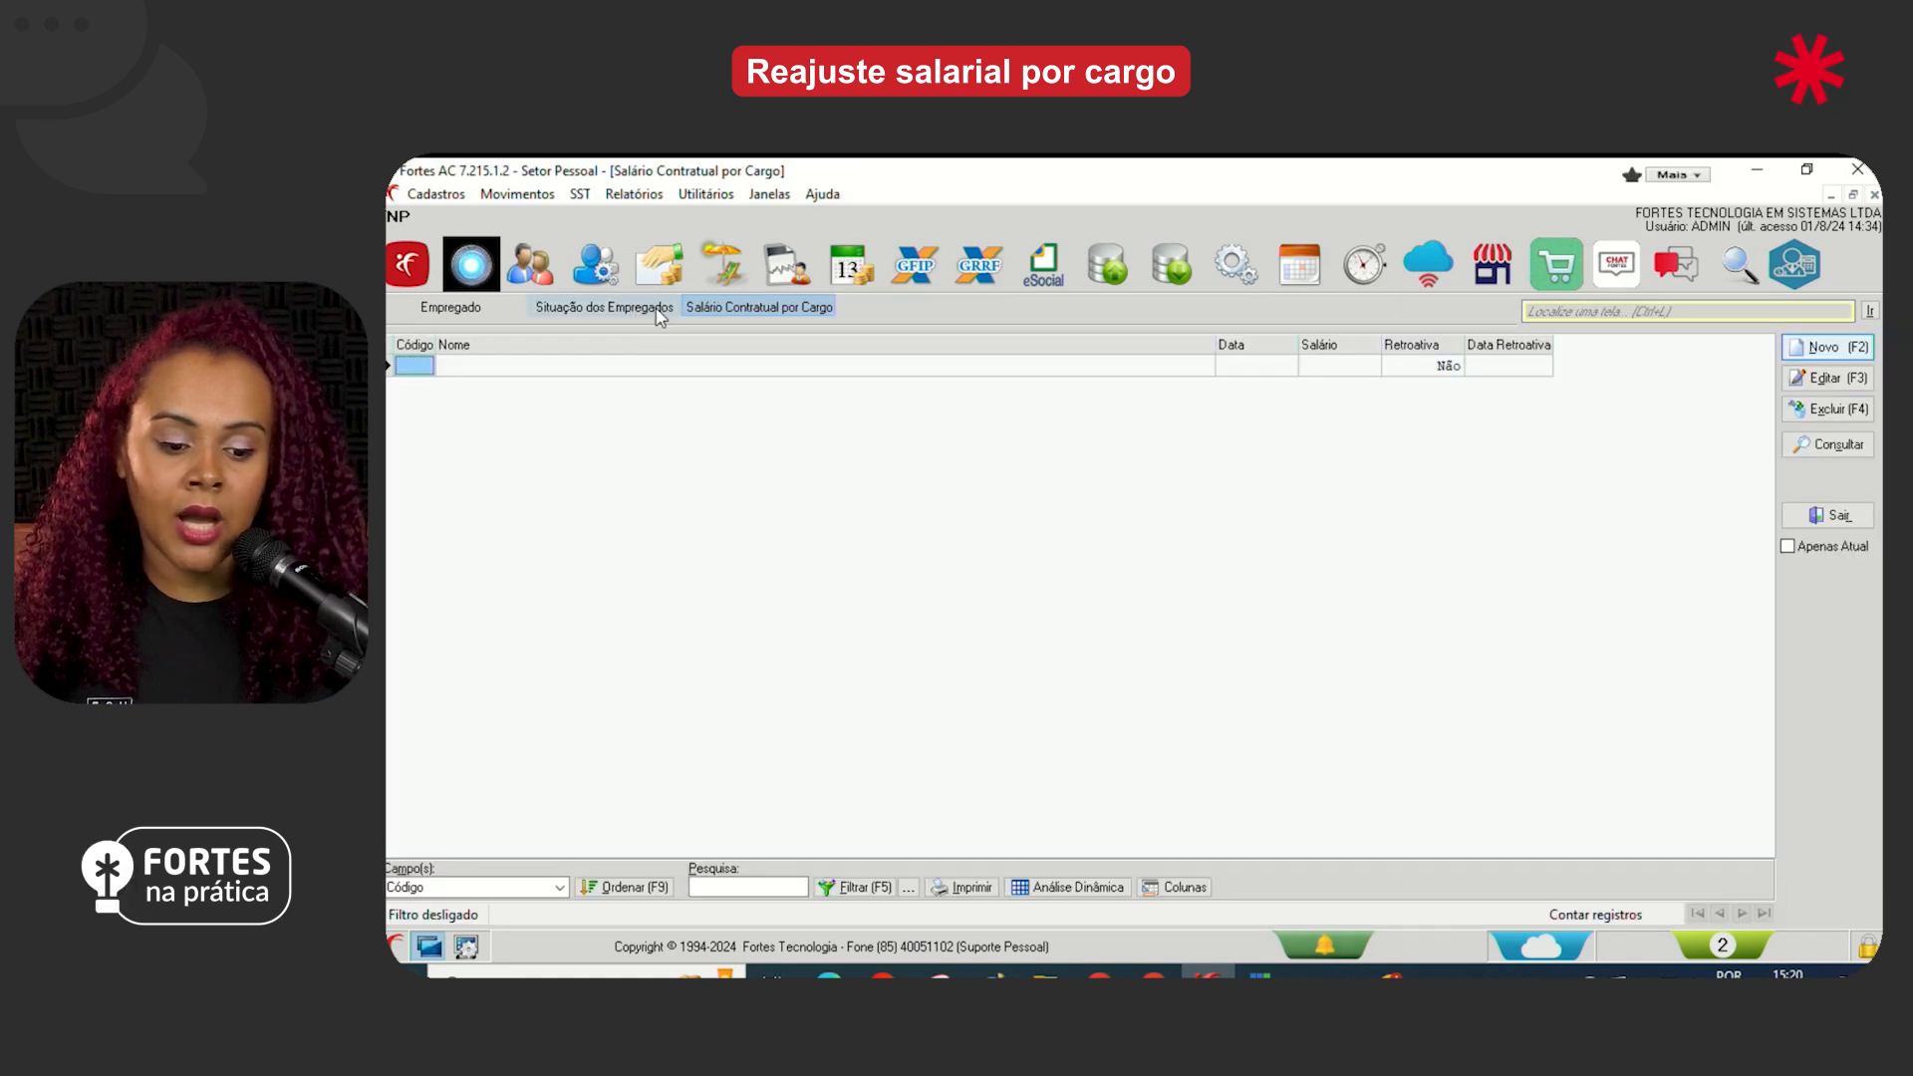
Return to the employee's situation record and set the contractual salary basis back to by value (Por Valor)
left_click(608, 307)
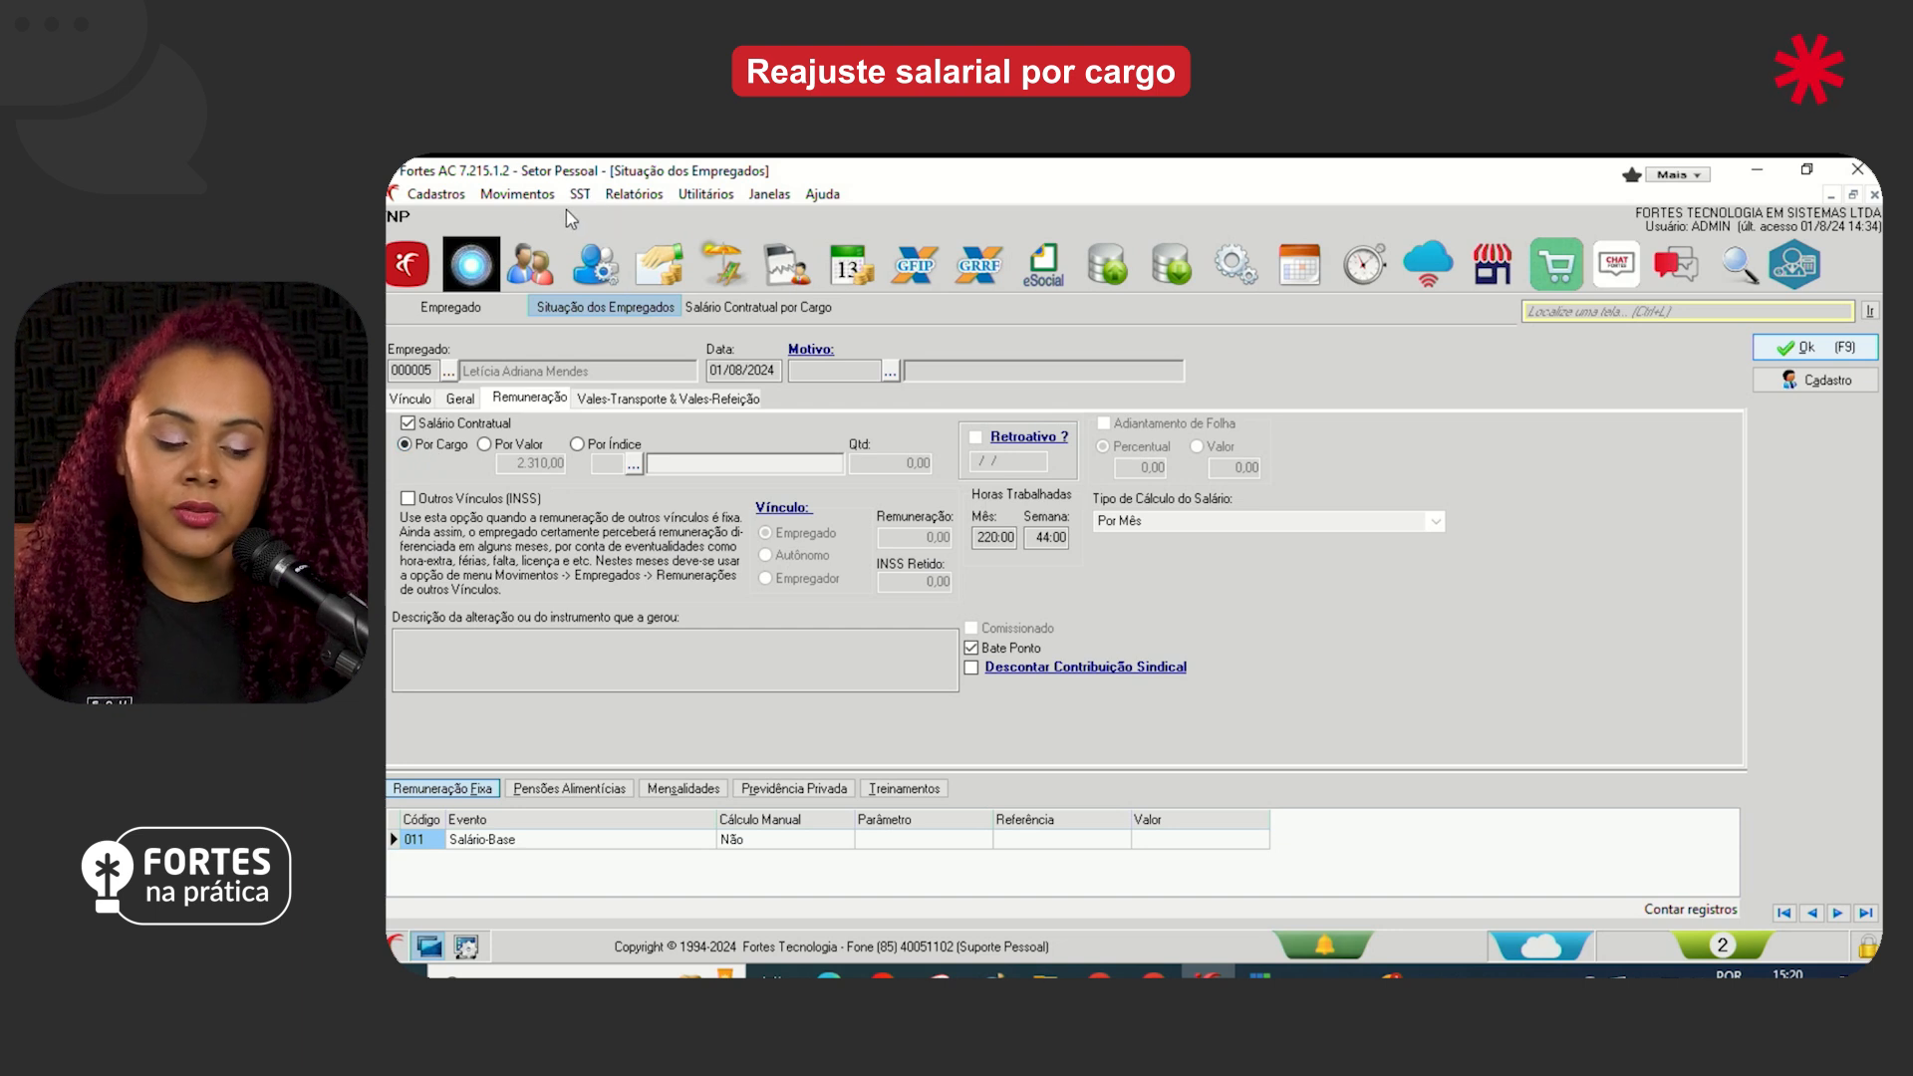
left_click(484, 446)
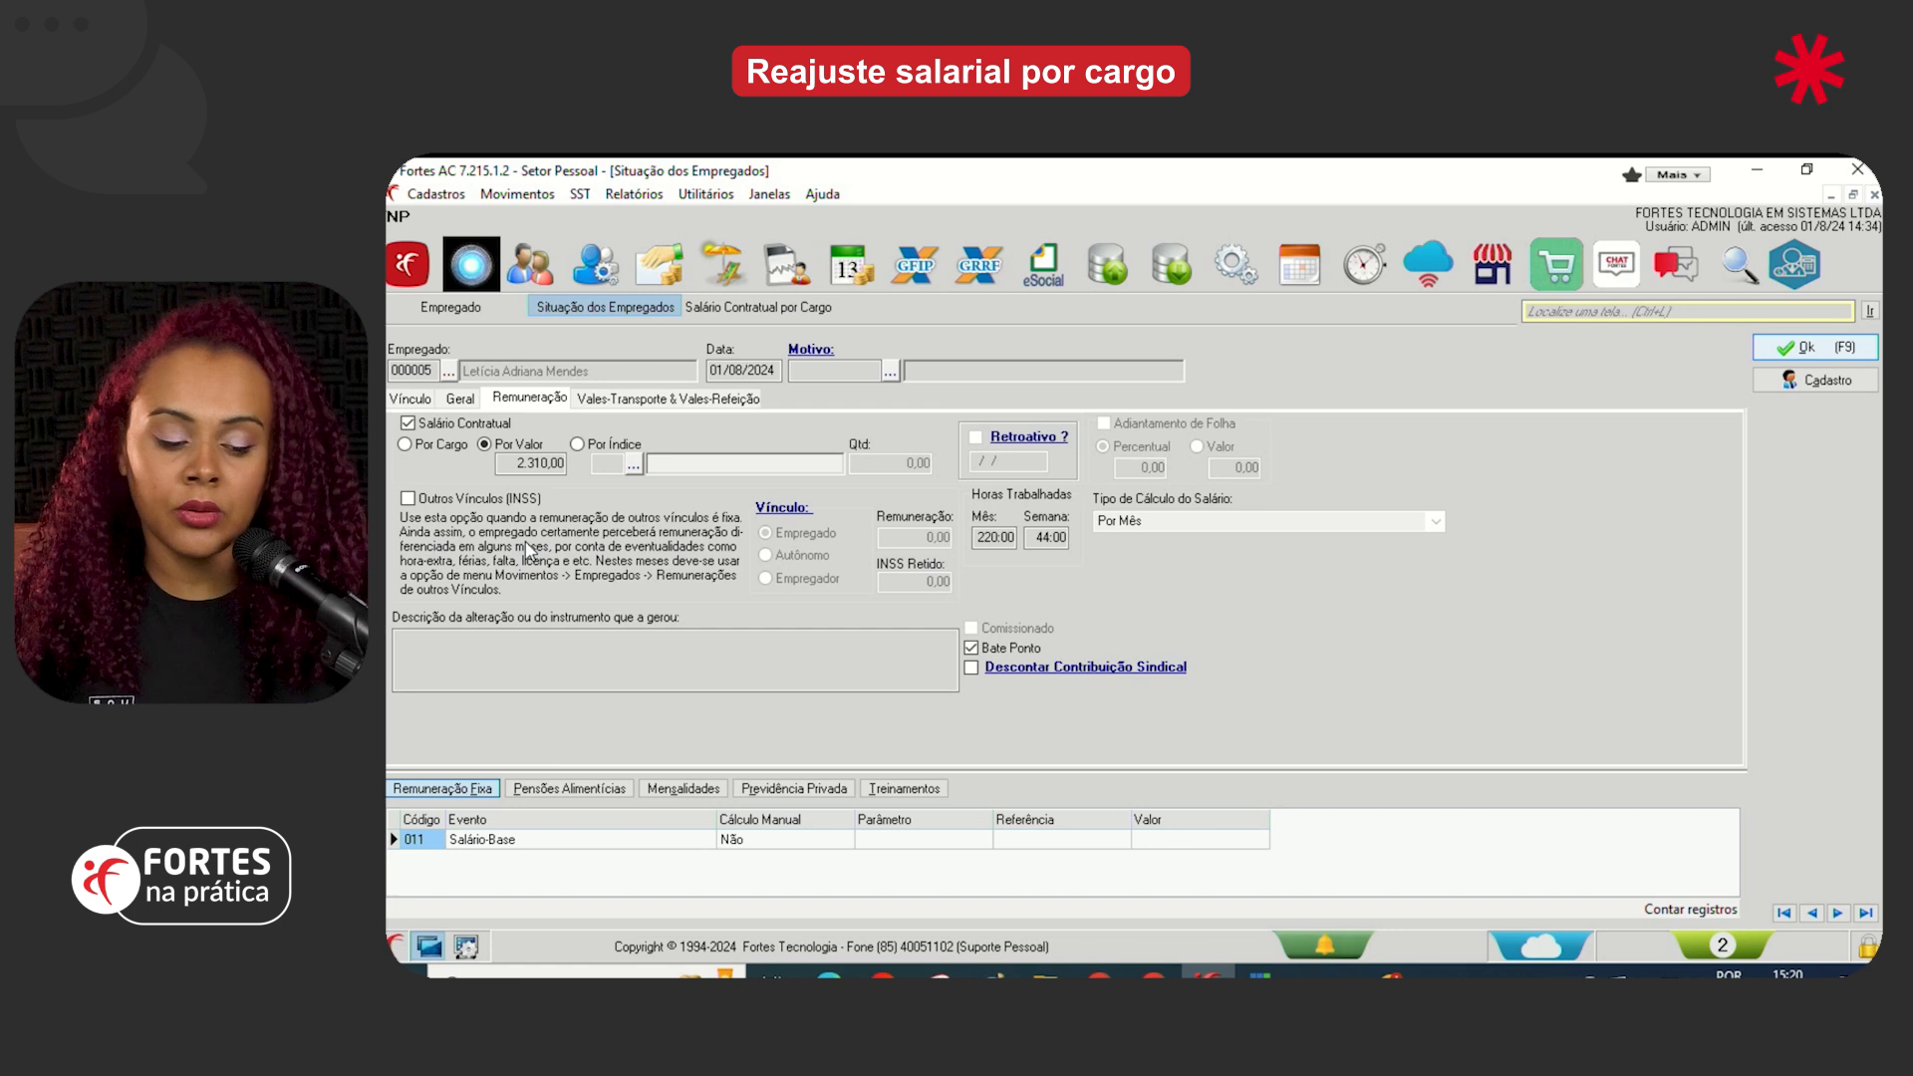
left_click(558, 463)
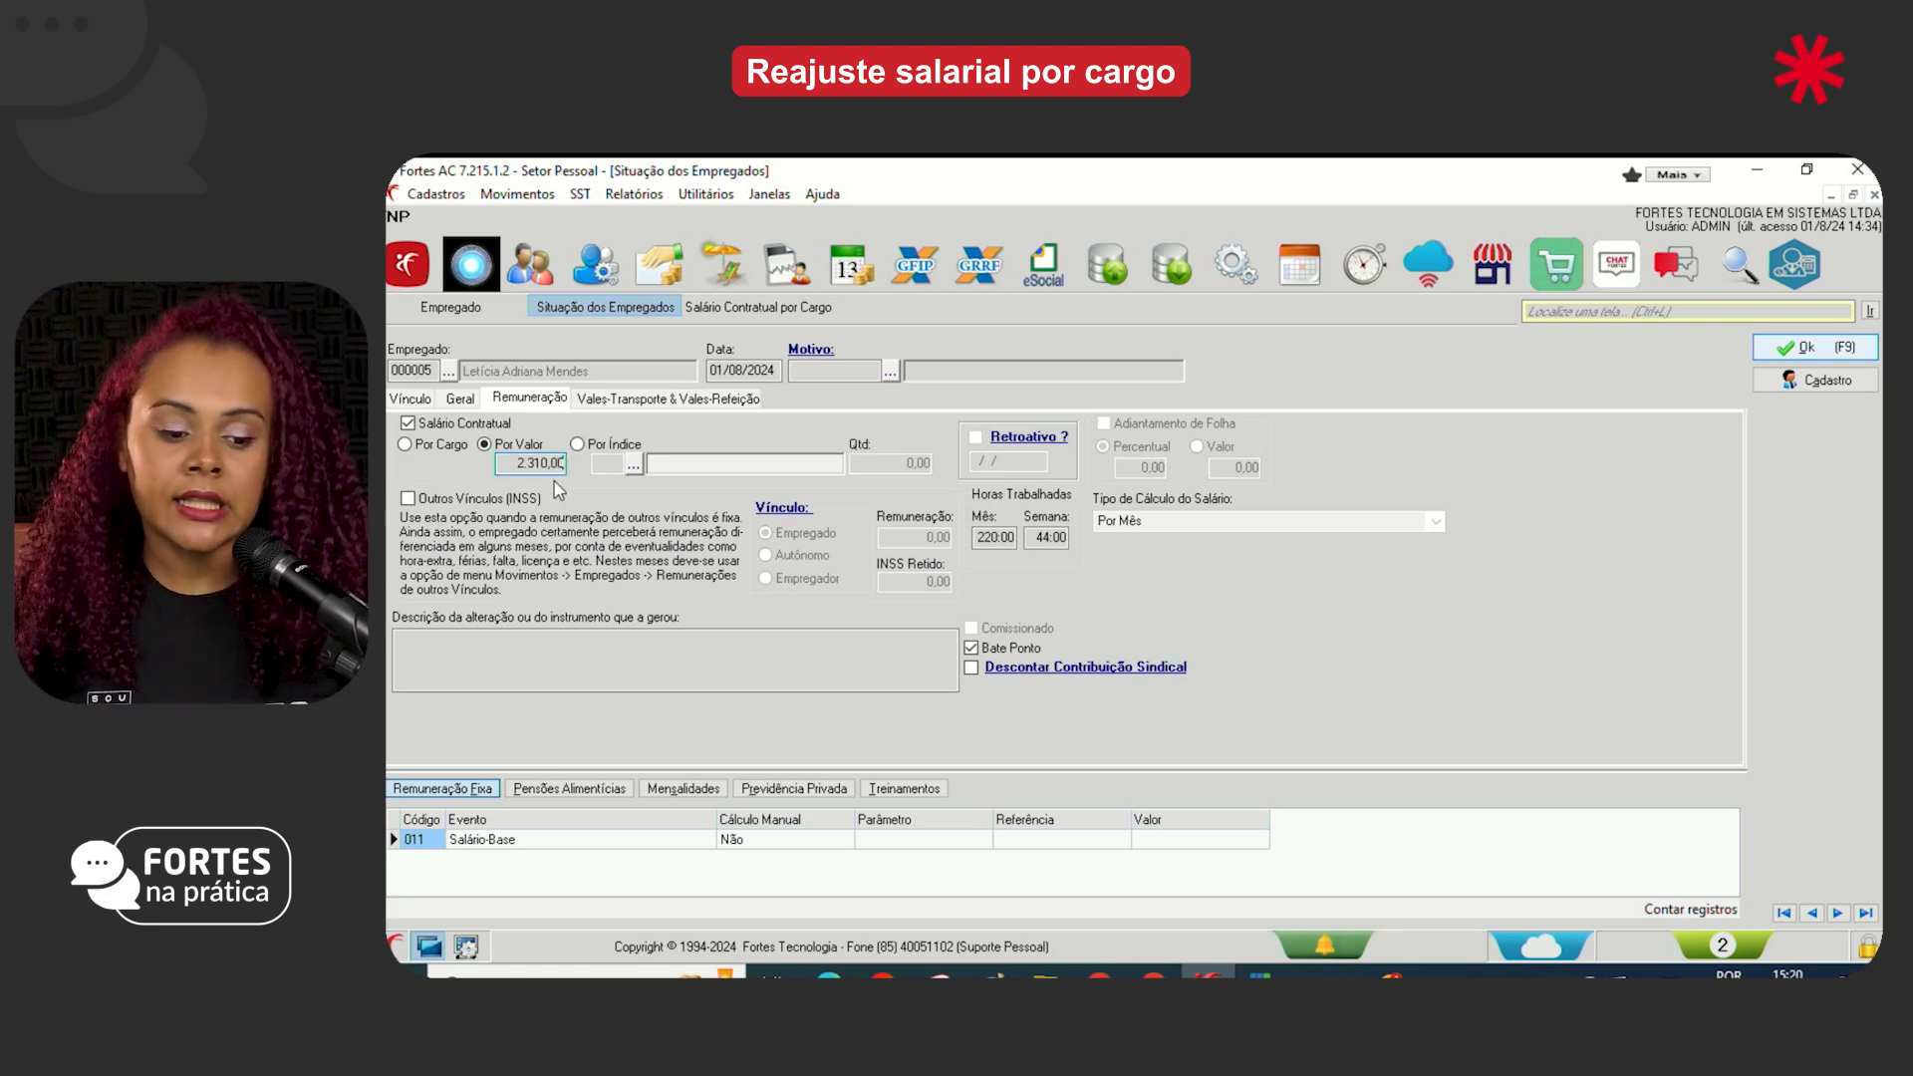
View the job roles offered in the salary adjustment by job role utility and close it without adjusting
left_click(721, 200)
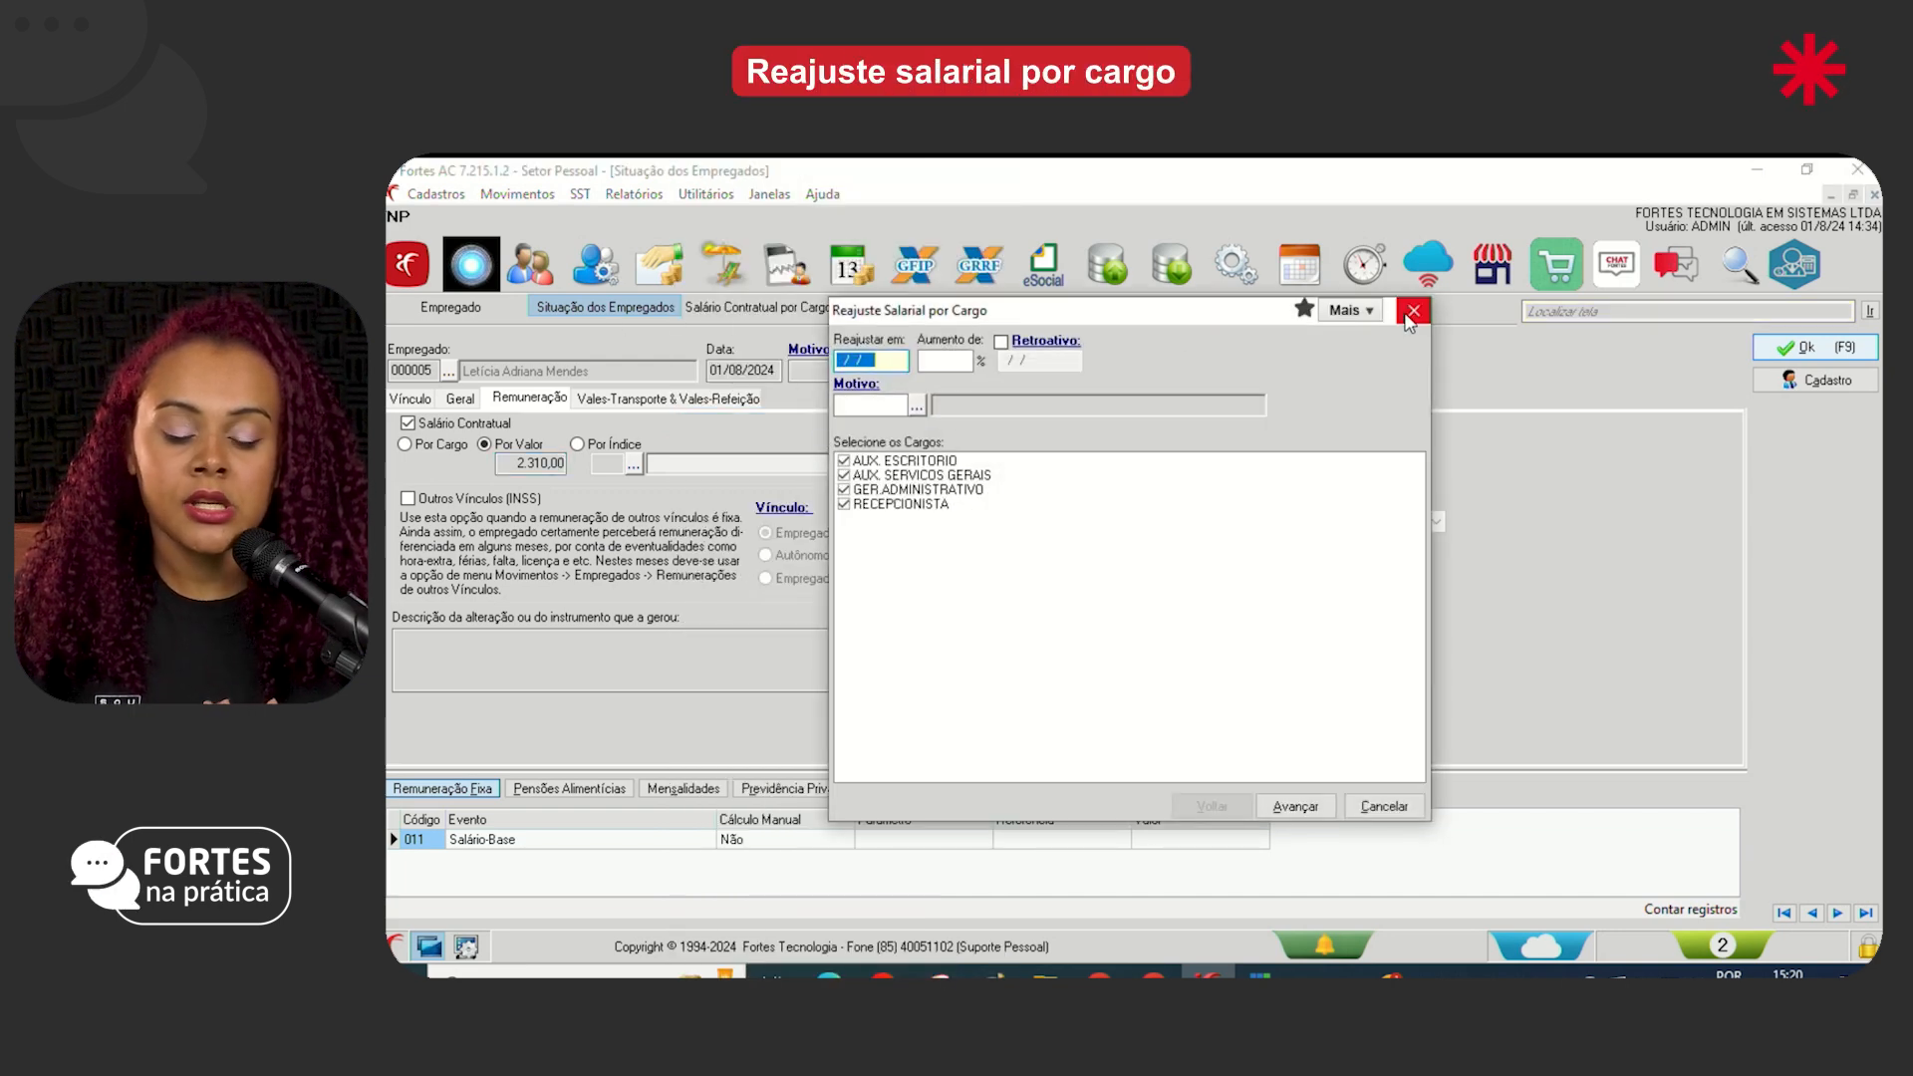
left_click(1414, 310)
left_click(1089, 602)
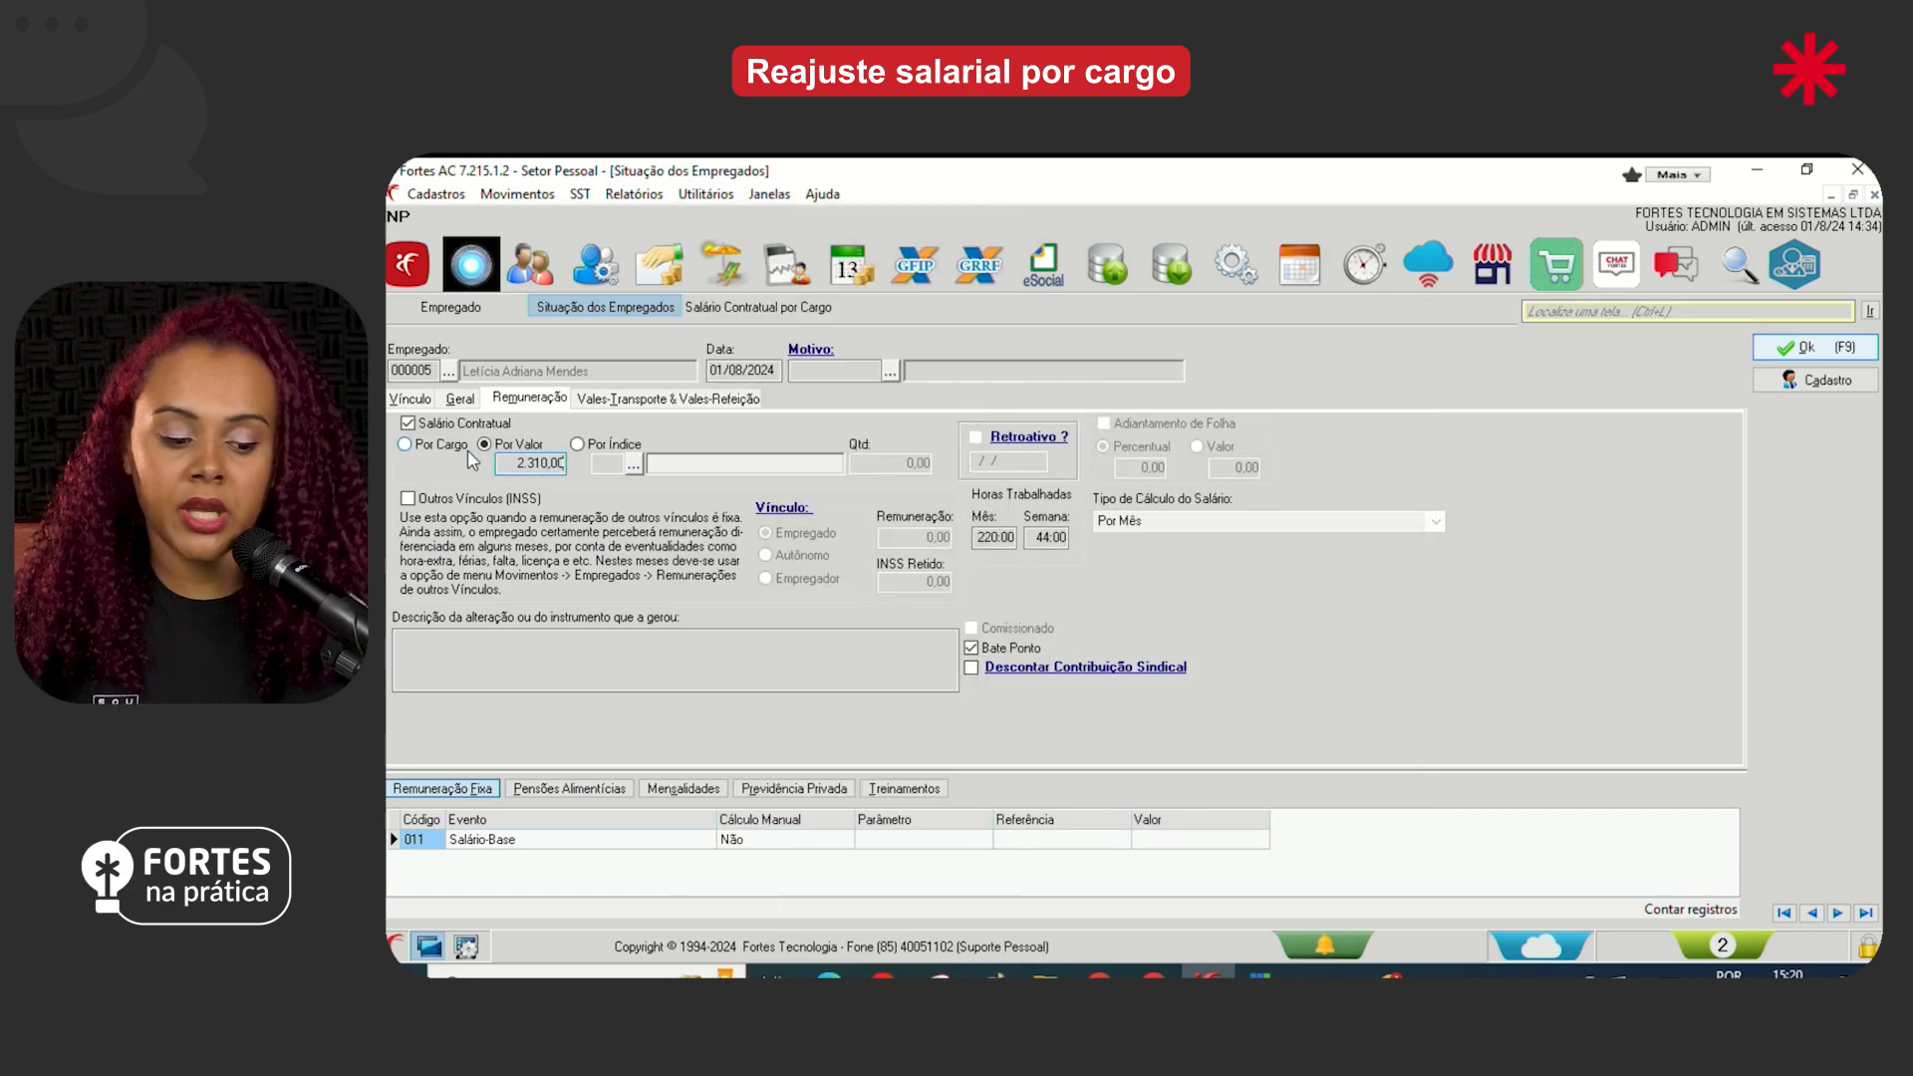
Check the job role in the employee's general data, and reopen and cancel the salary adjustment by job role utility
left_click(460, 399)
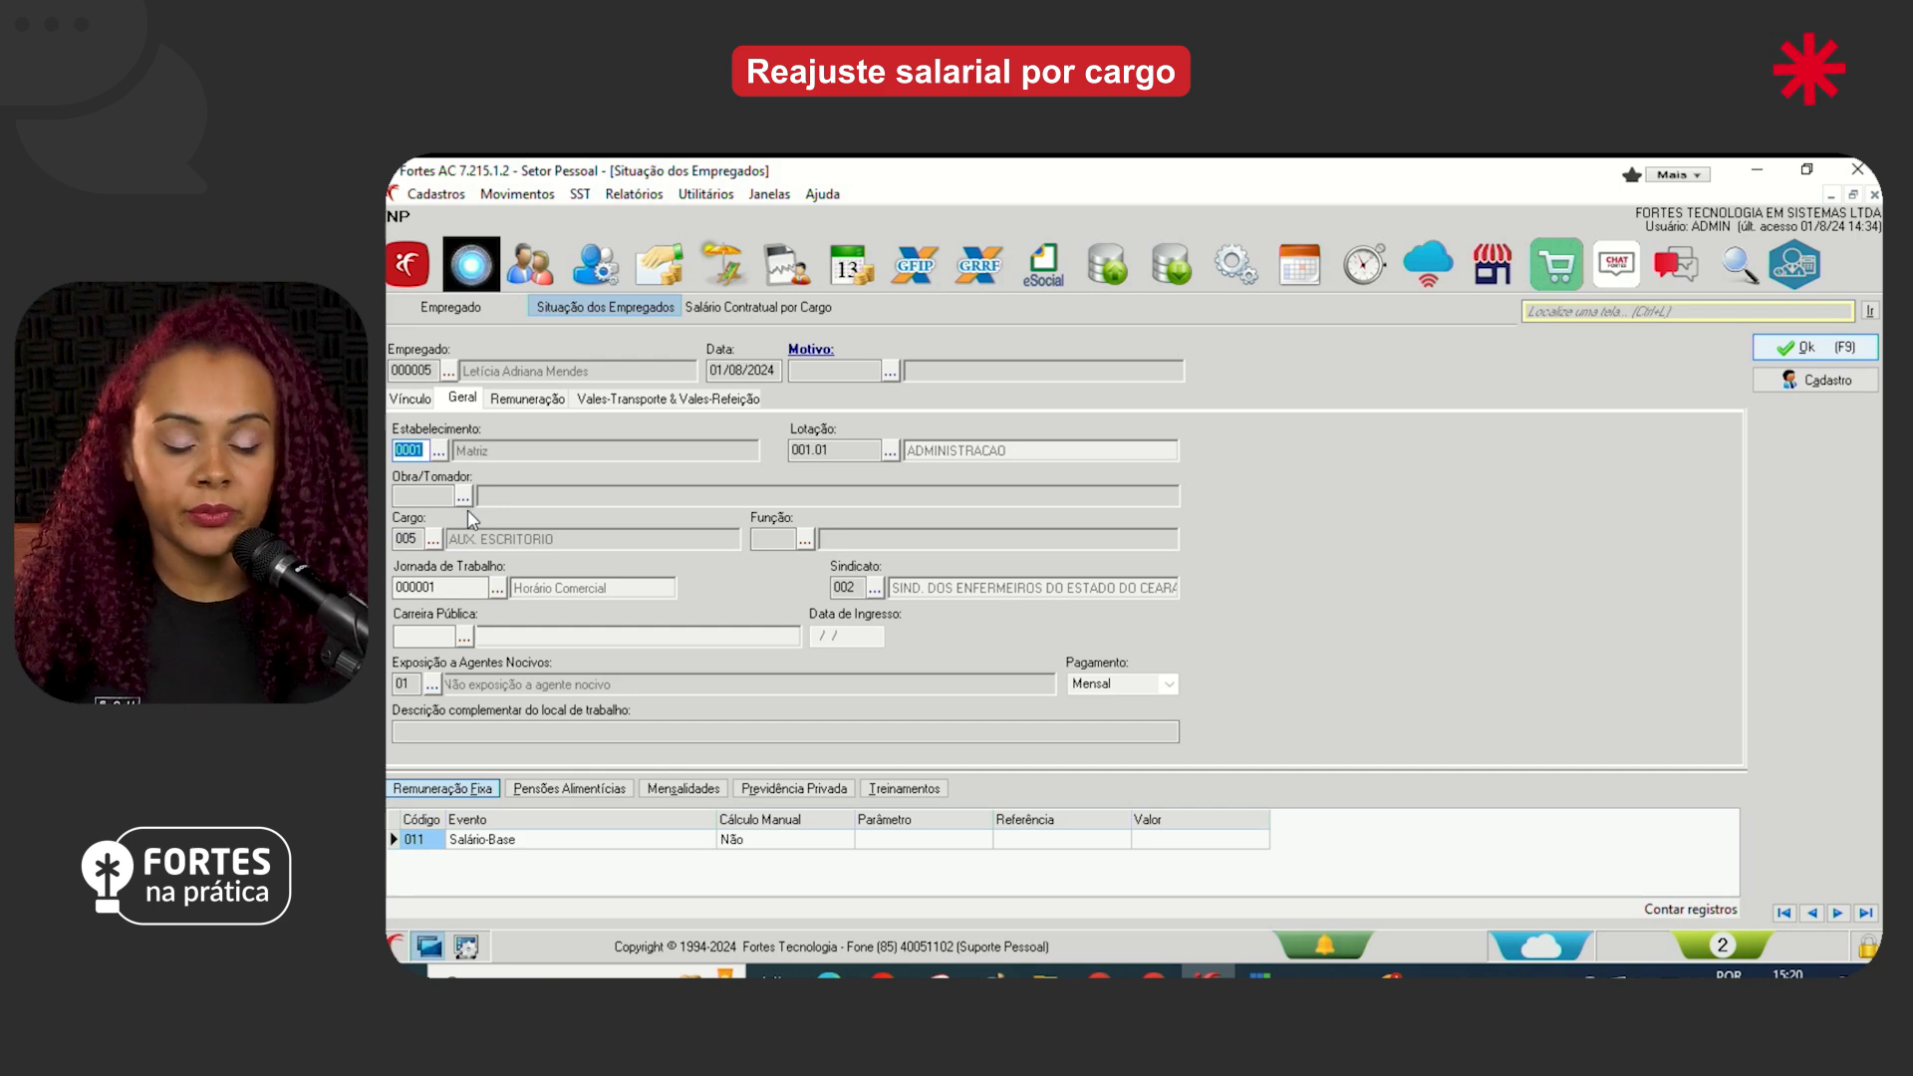
left_click(706, 193)
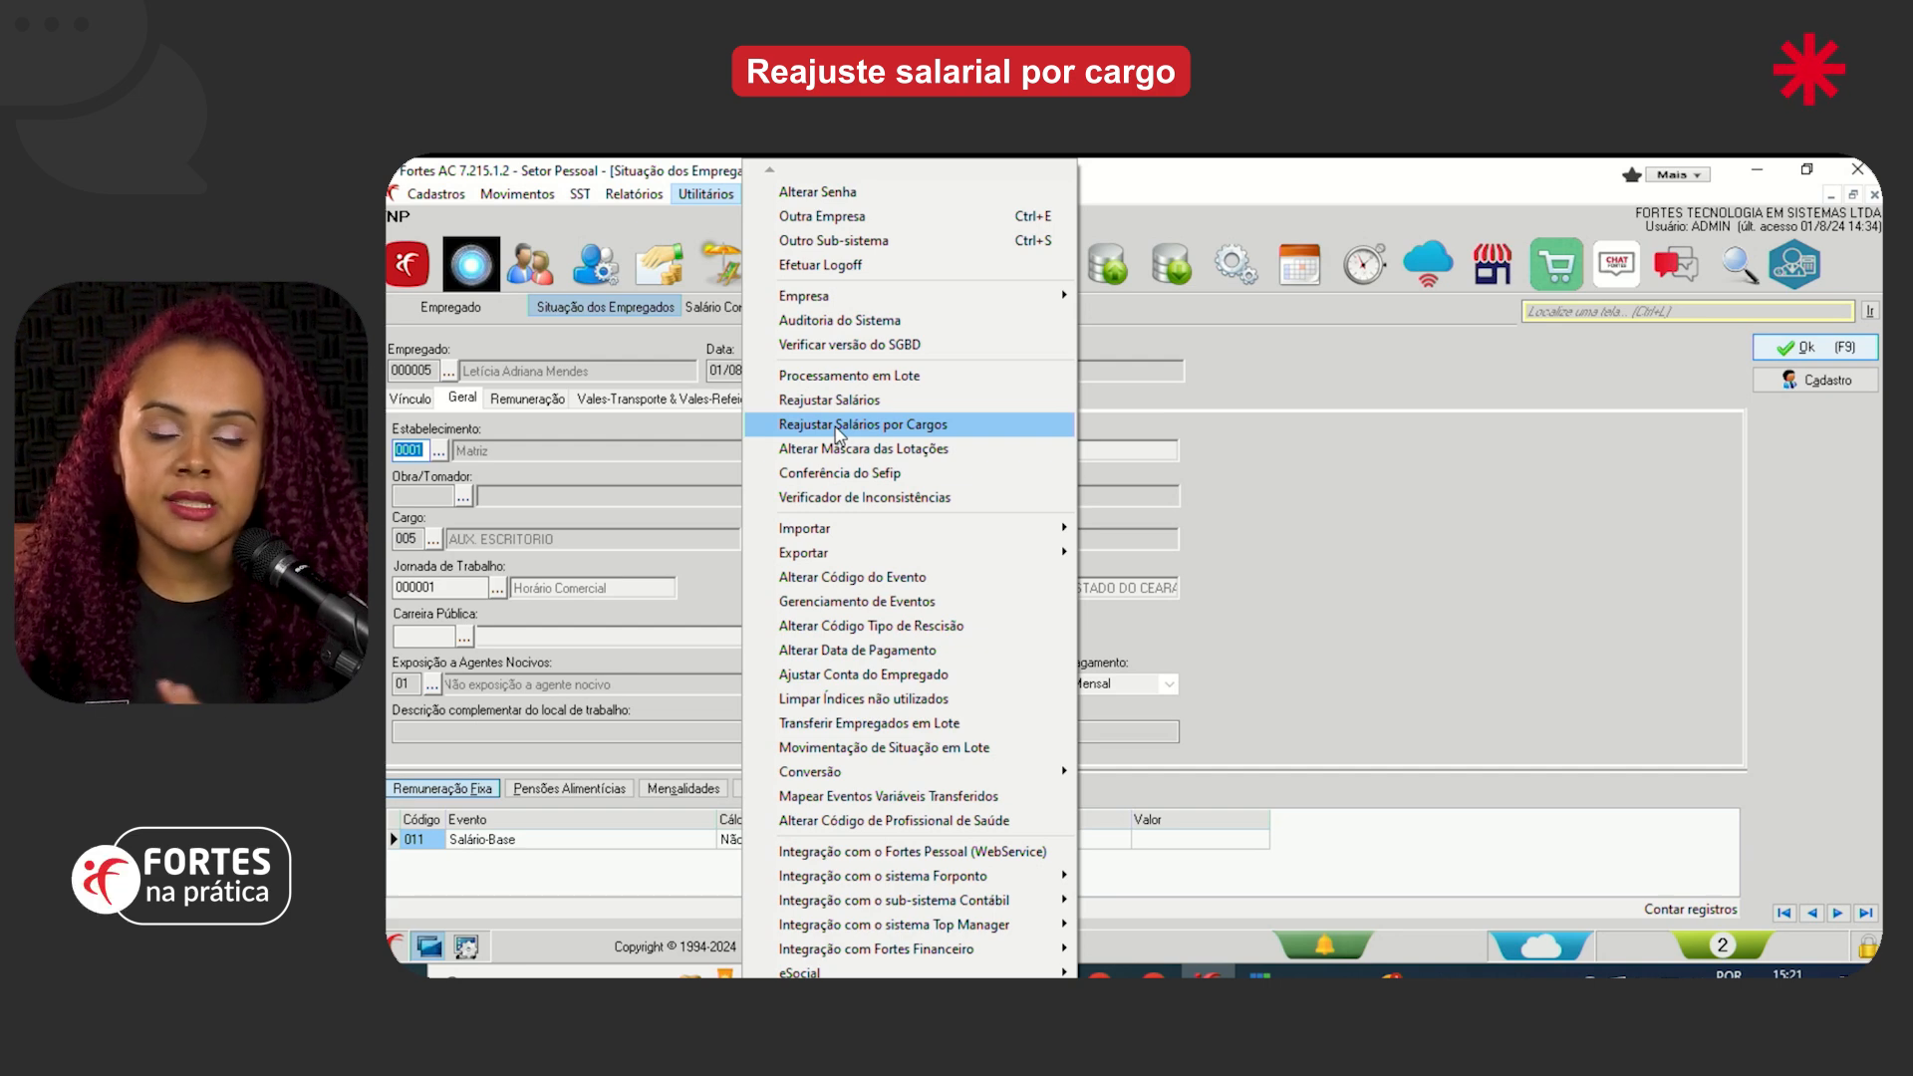
left_click(859, 425)
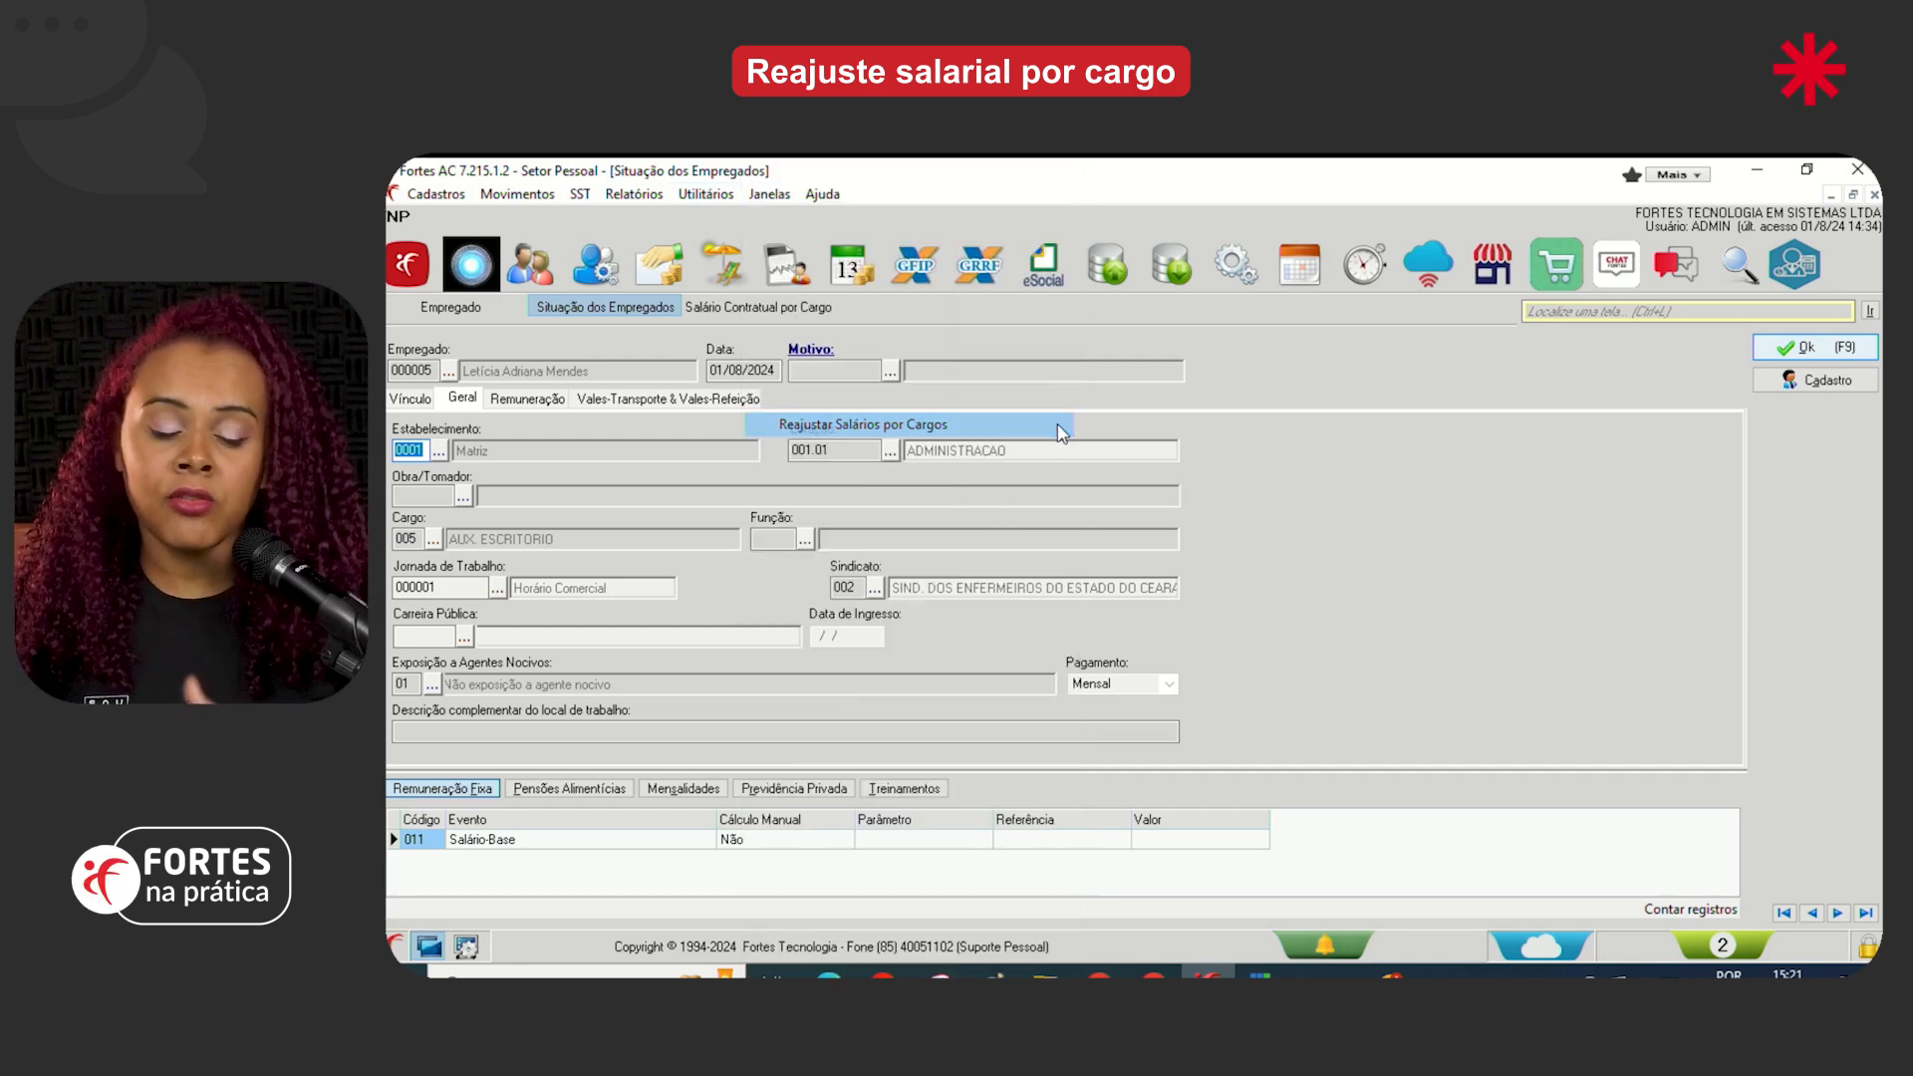
left_click(1372, 810)
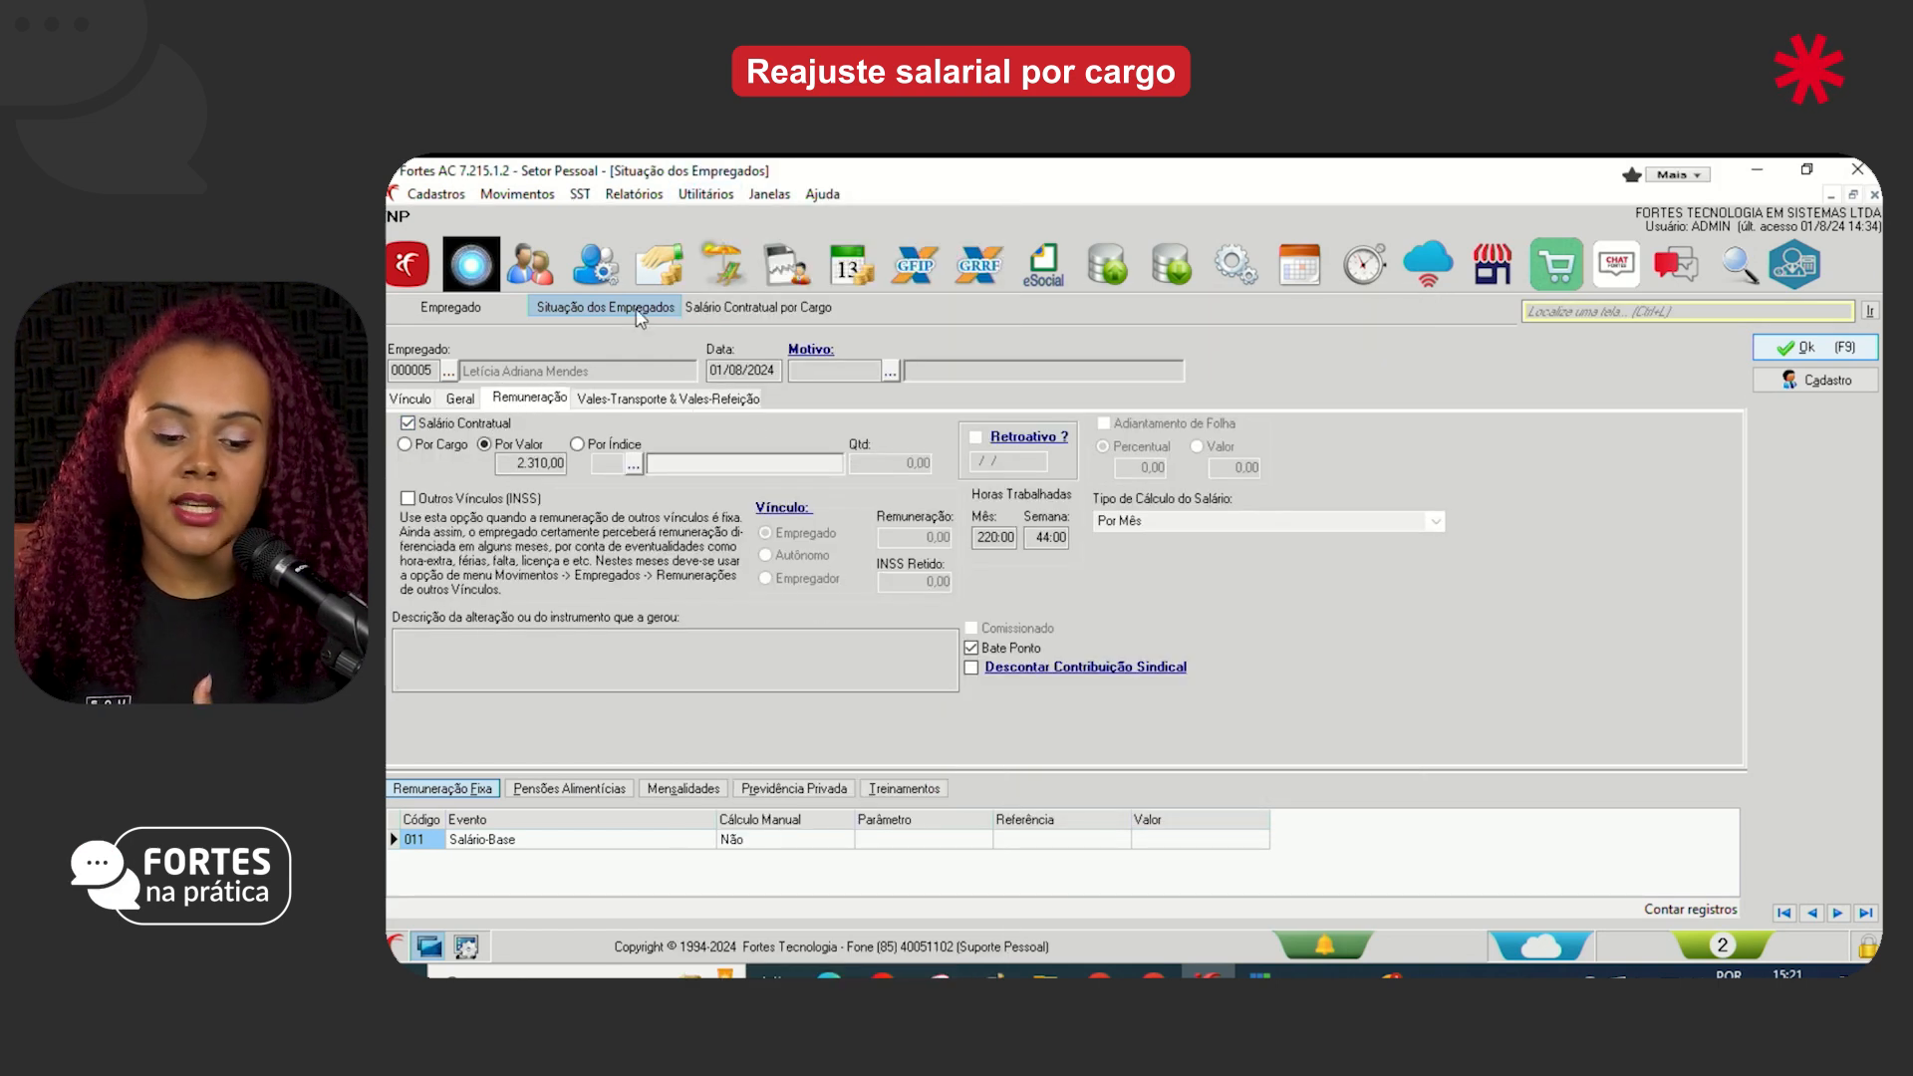
Consult the contractual salary by job role records and try the Por Cargo basis in the employee's situation, checking its general data
left_click(799, 311)
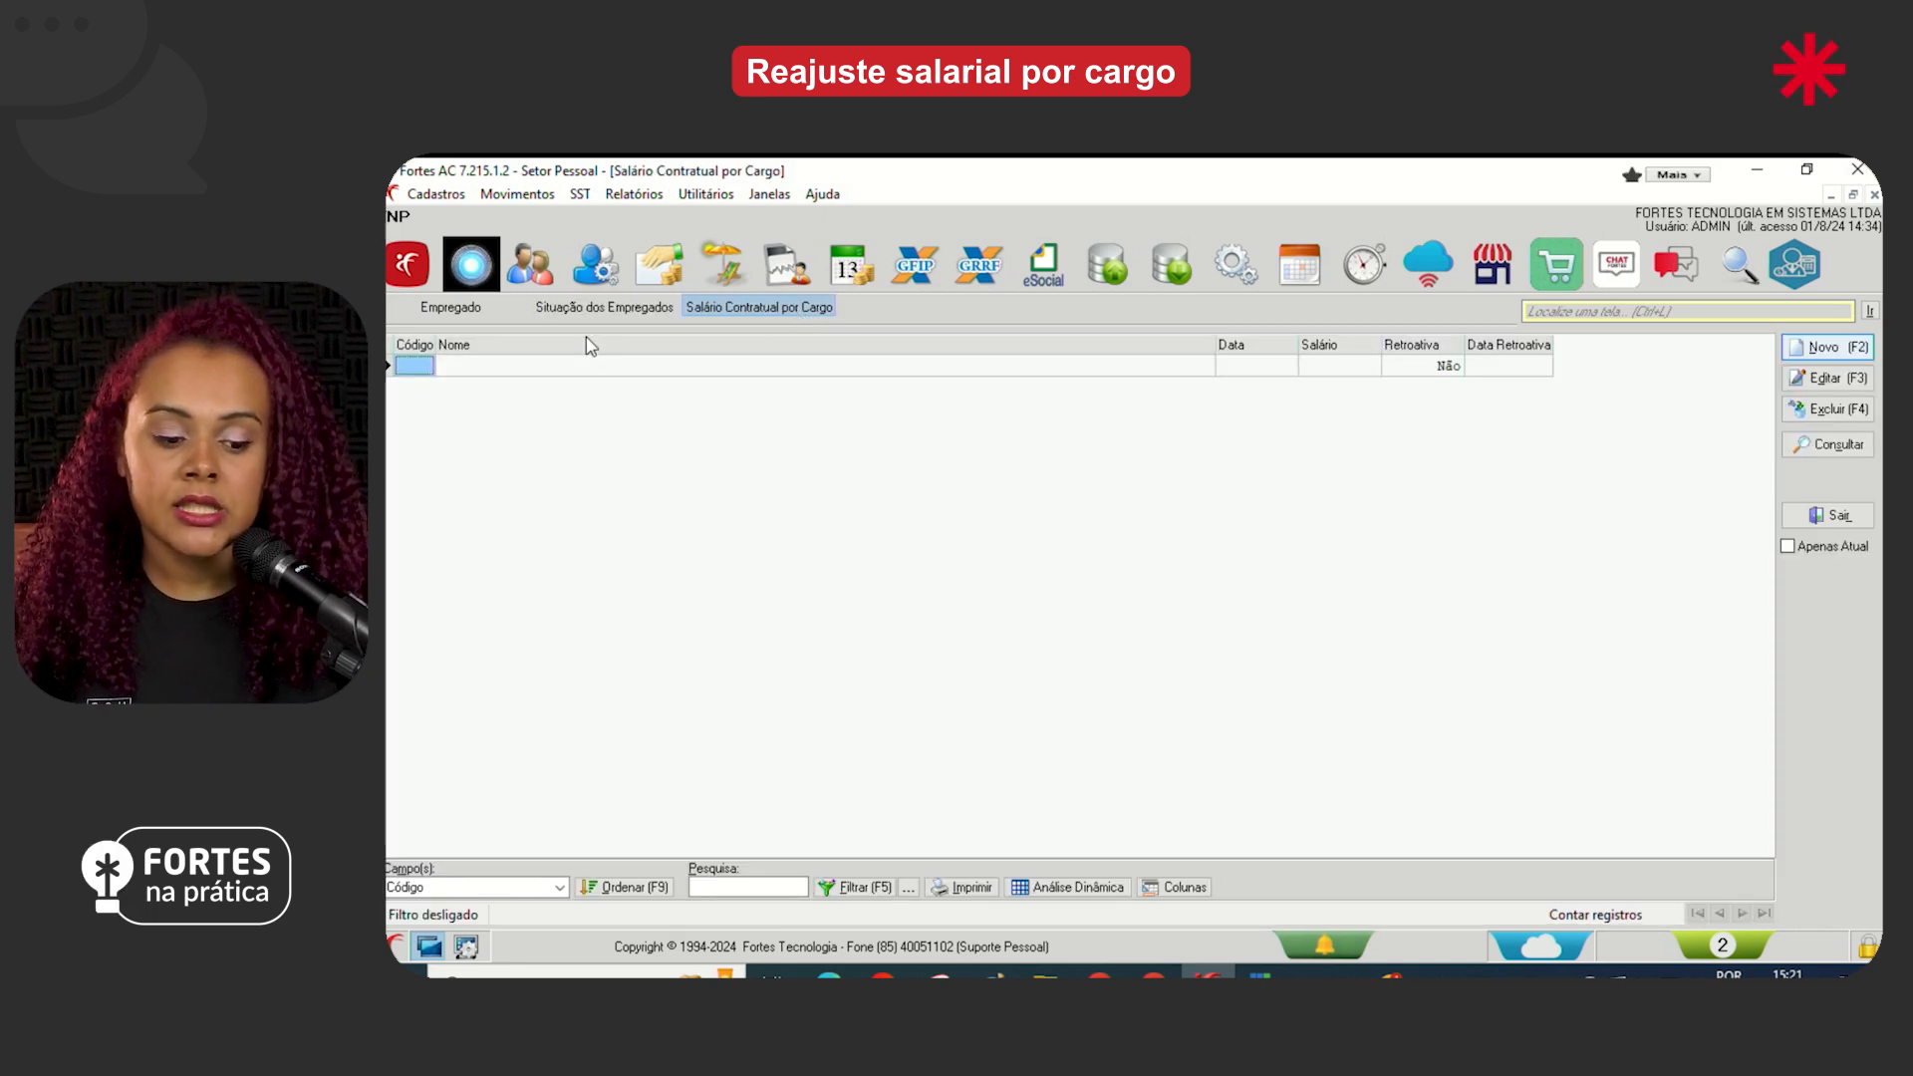
left_click(614, 309)
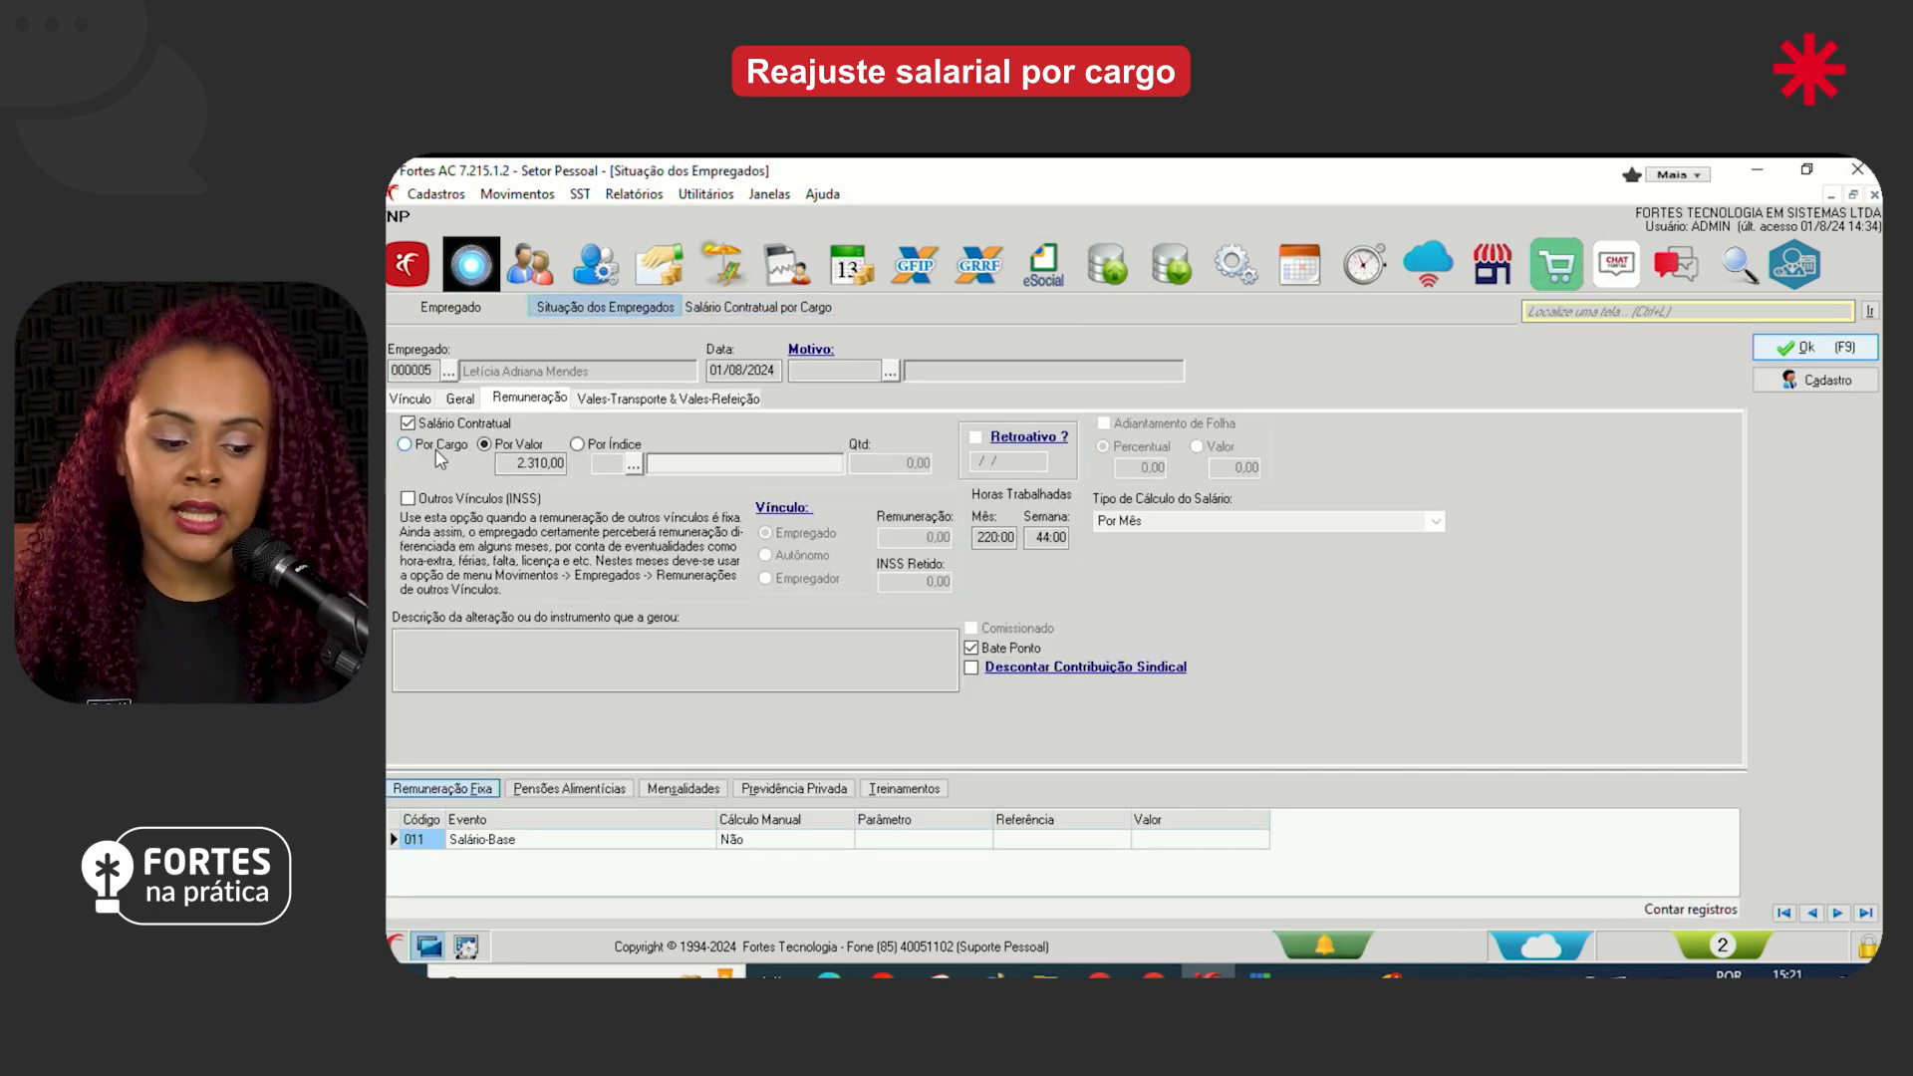
left_click(460, 399)
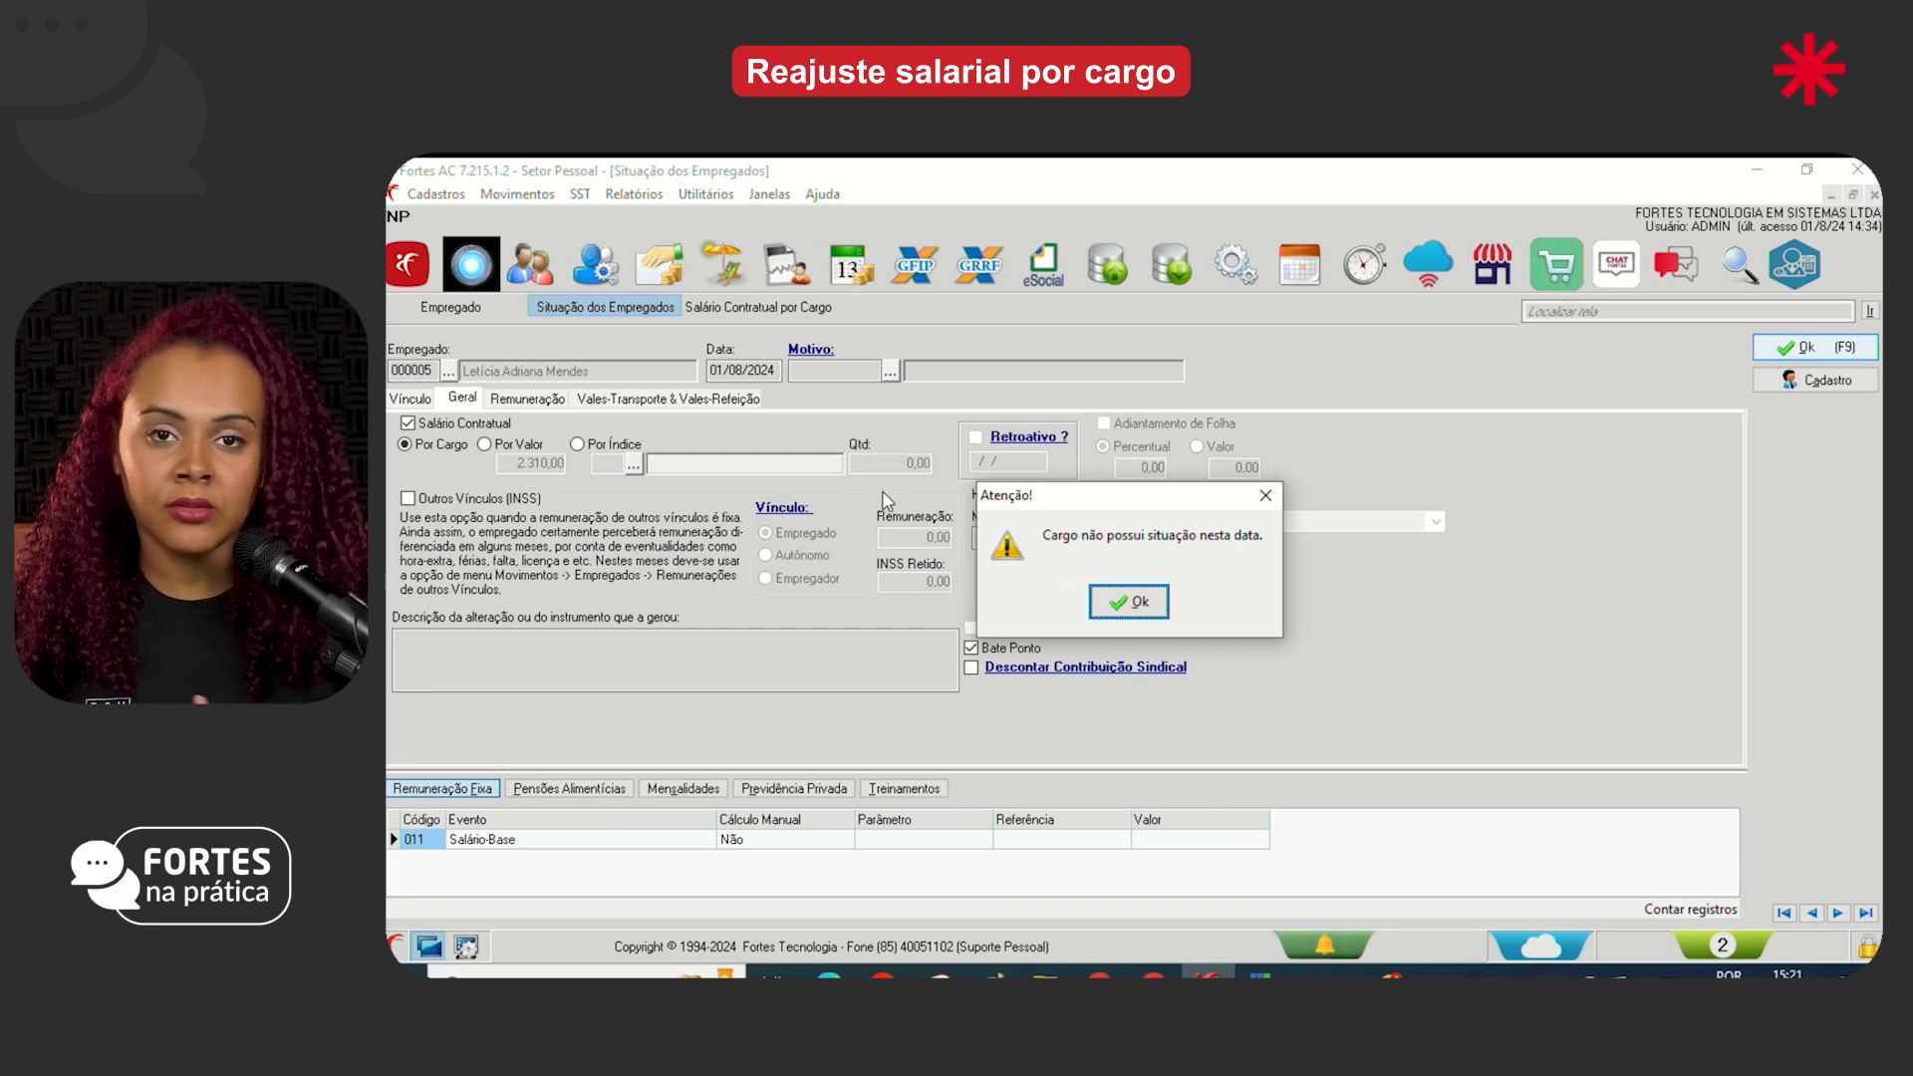
left_click(1126, 600)
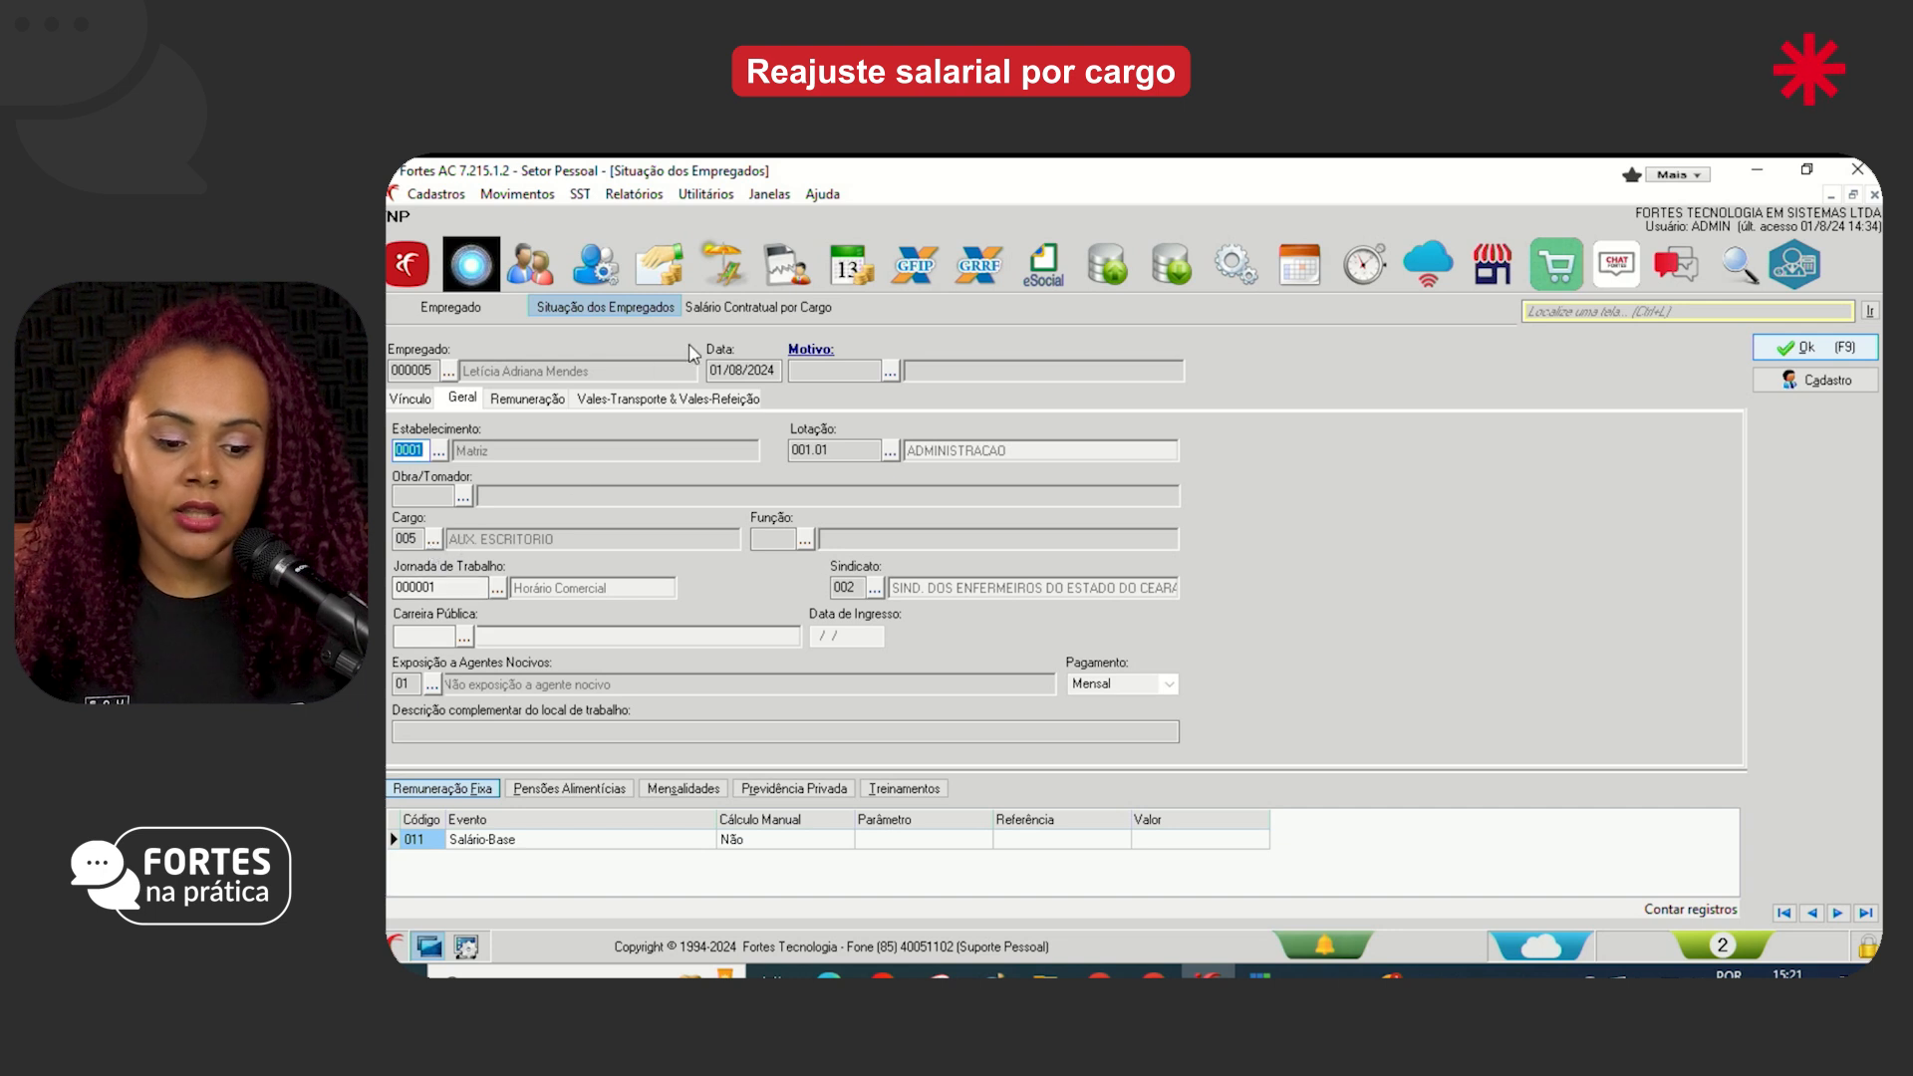
Recheck the job role salary records and the employee's Por Cargo remuneration basis, and try to reopen the general data
left_click(759, 307)
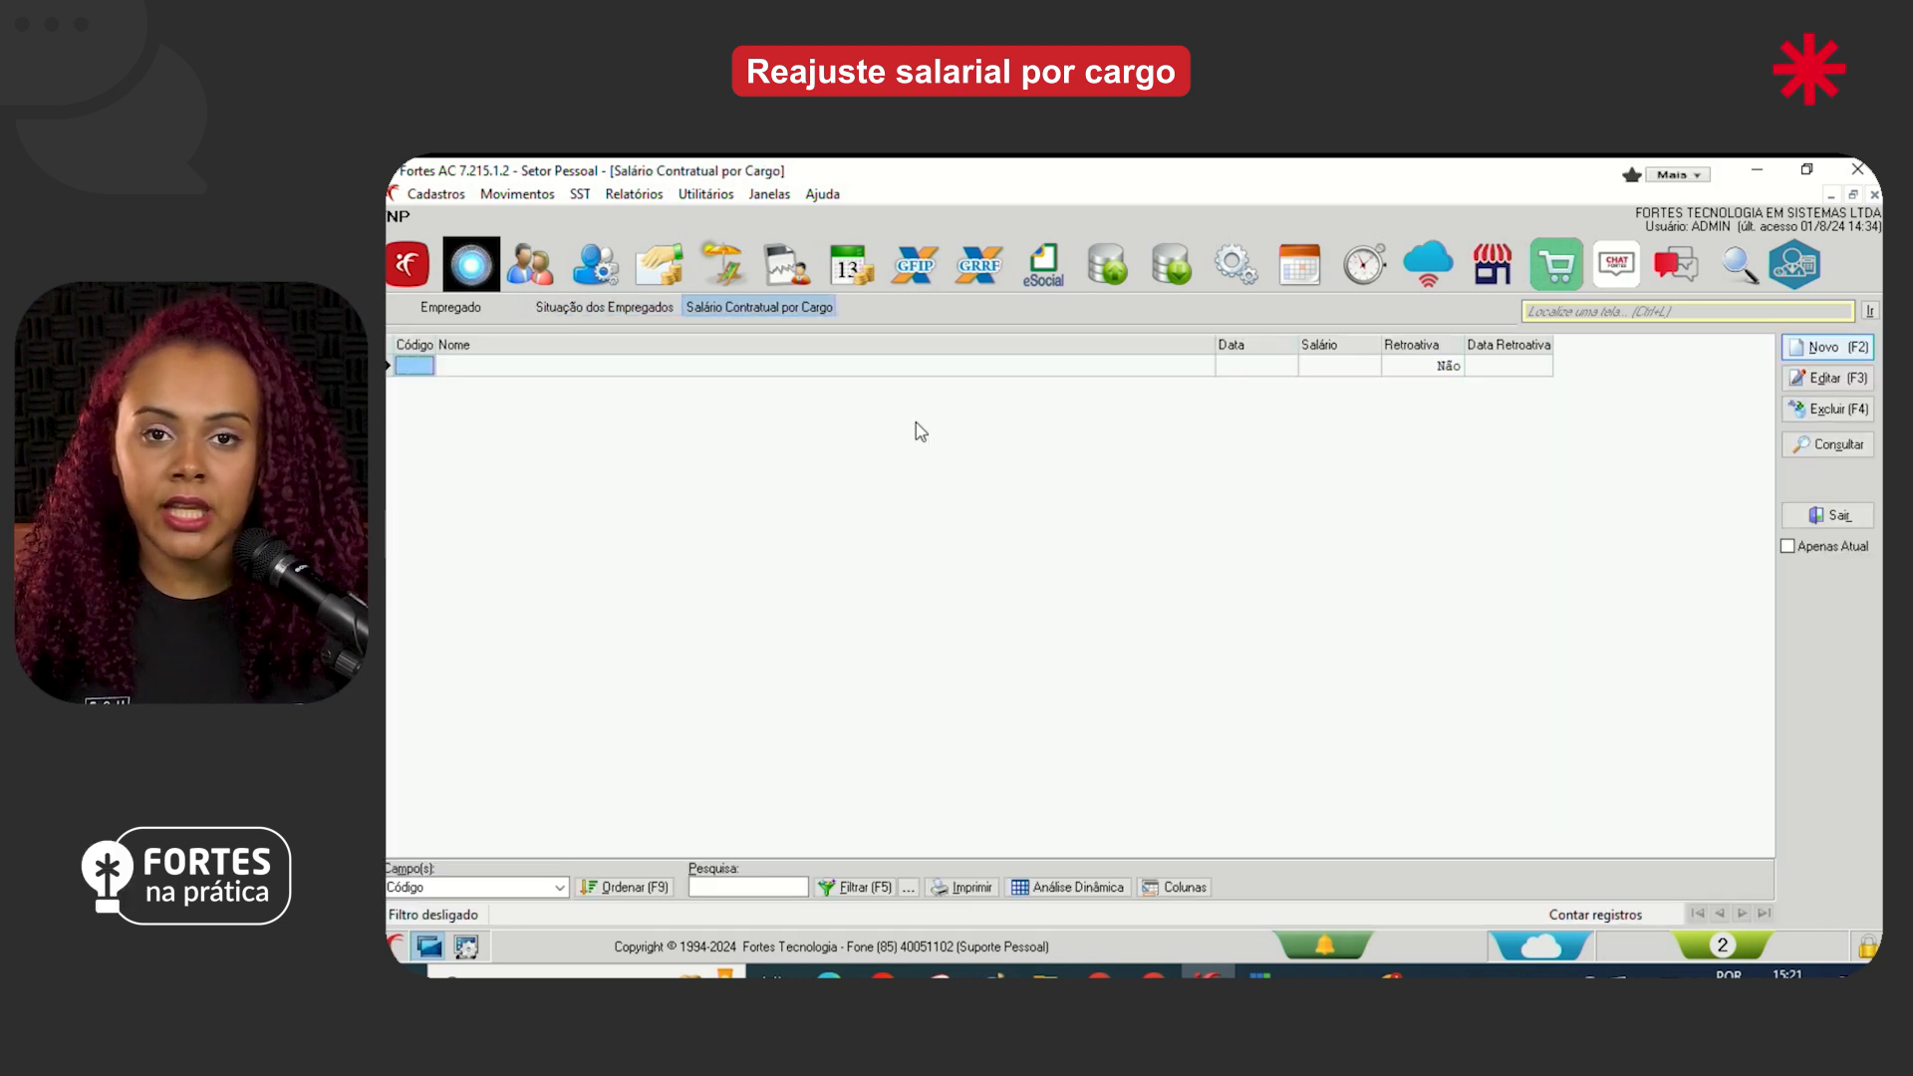
left_click(605, 307)
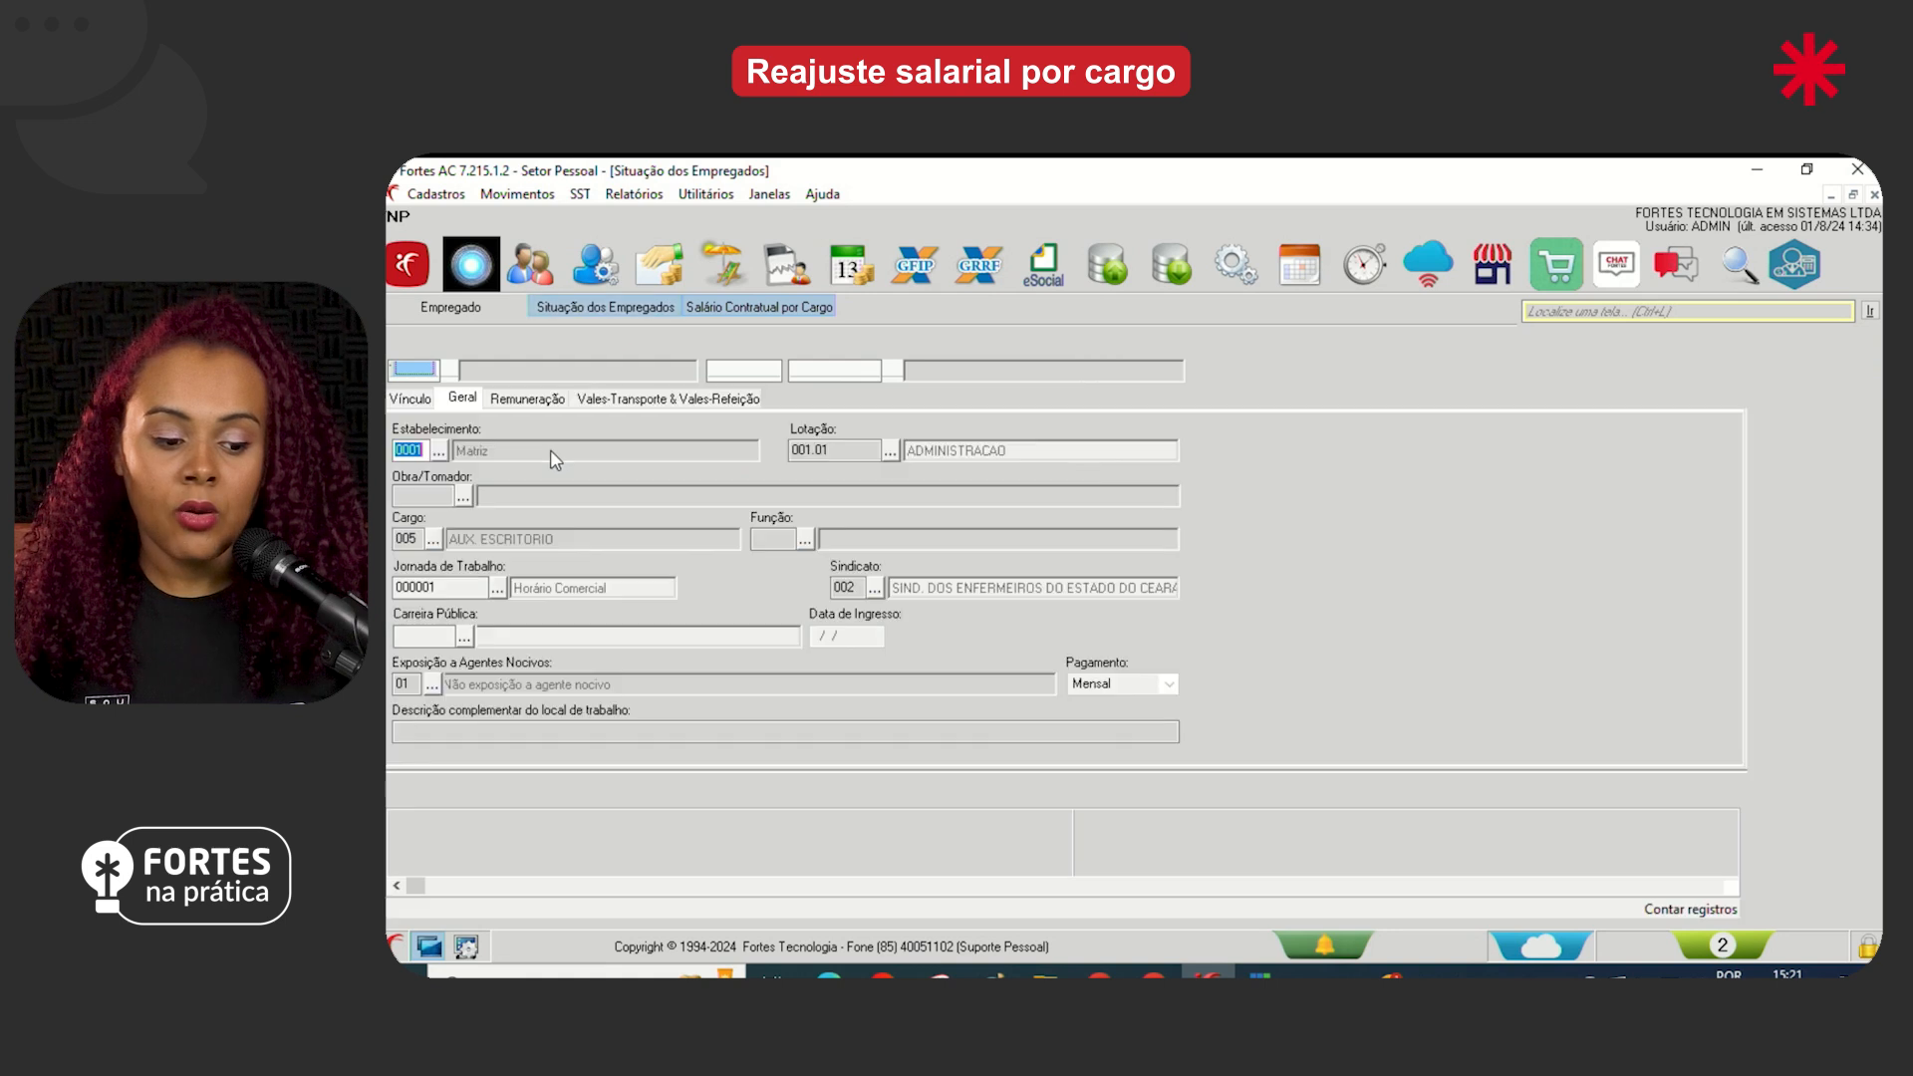
left_click(529, 398)
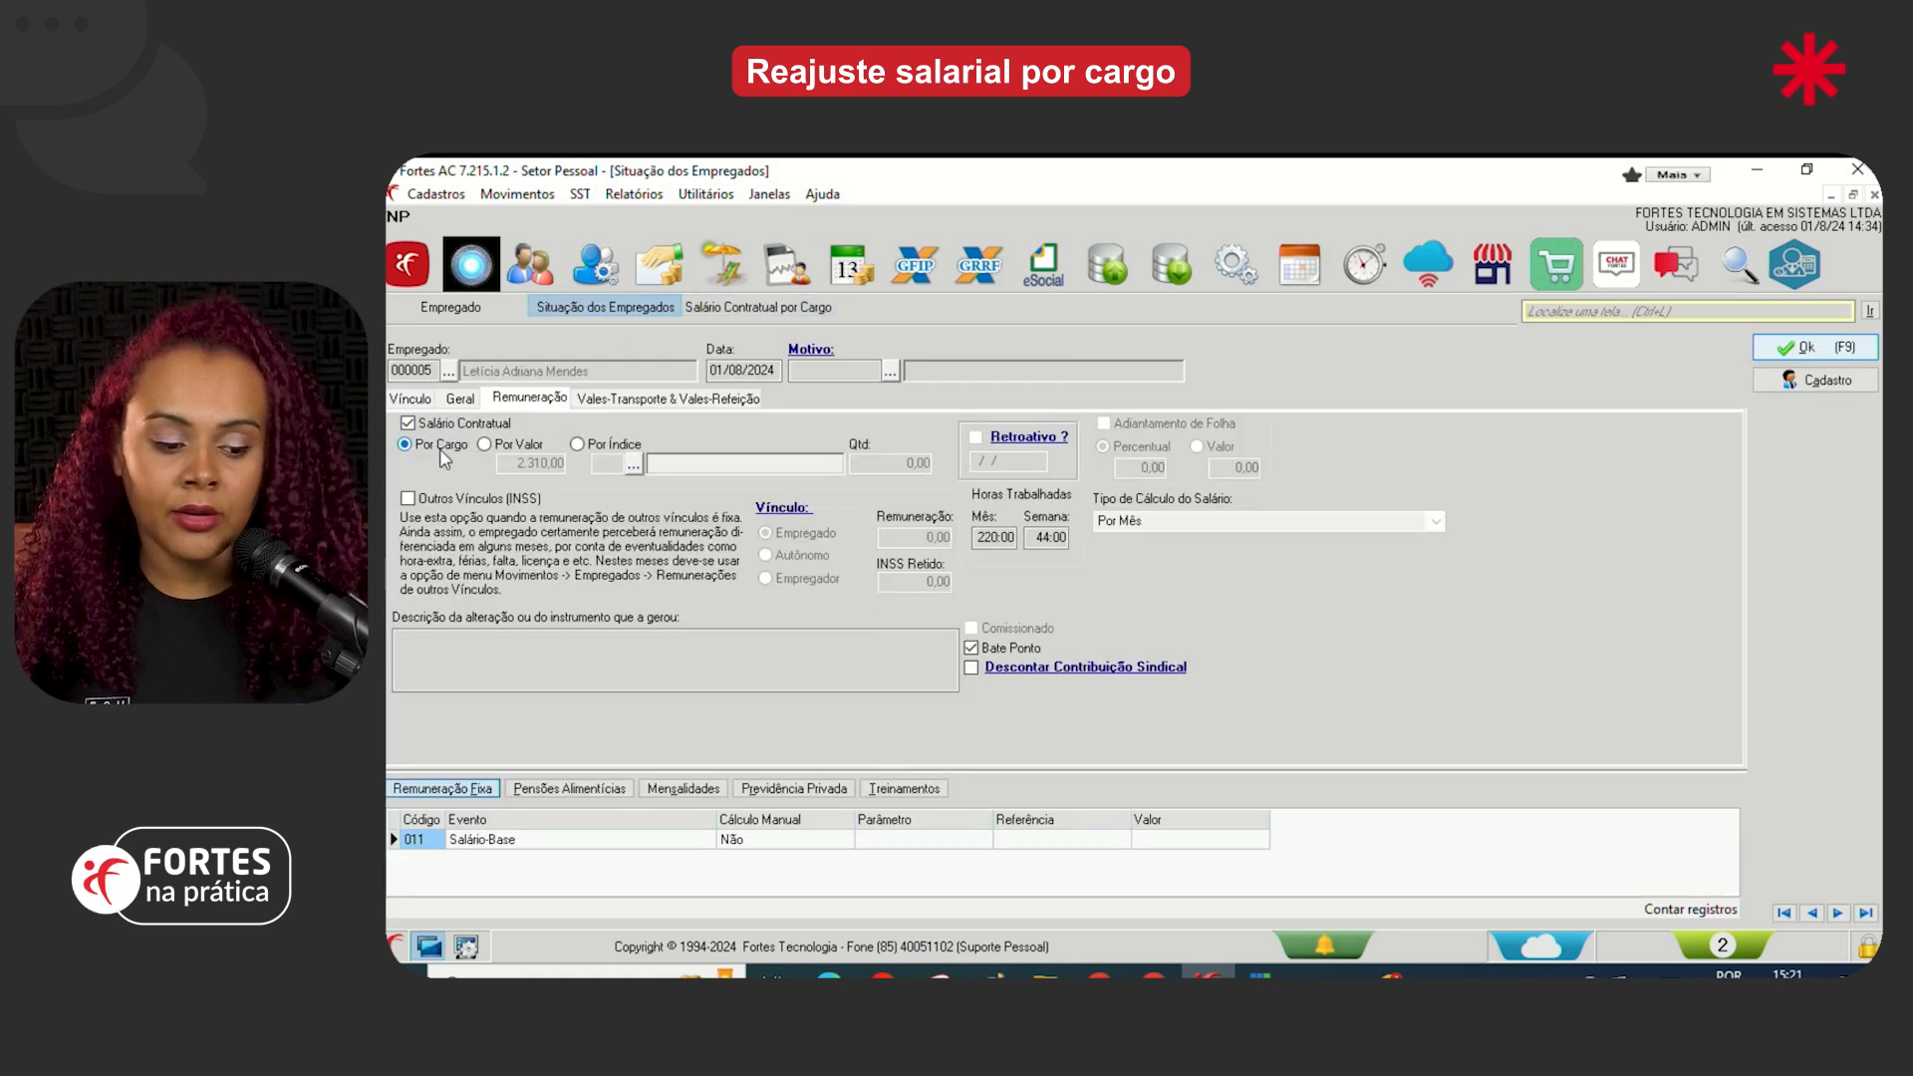
left_click(461, 397)
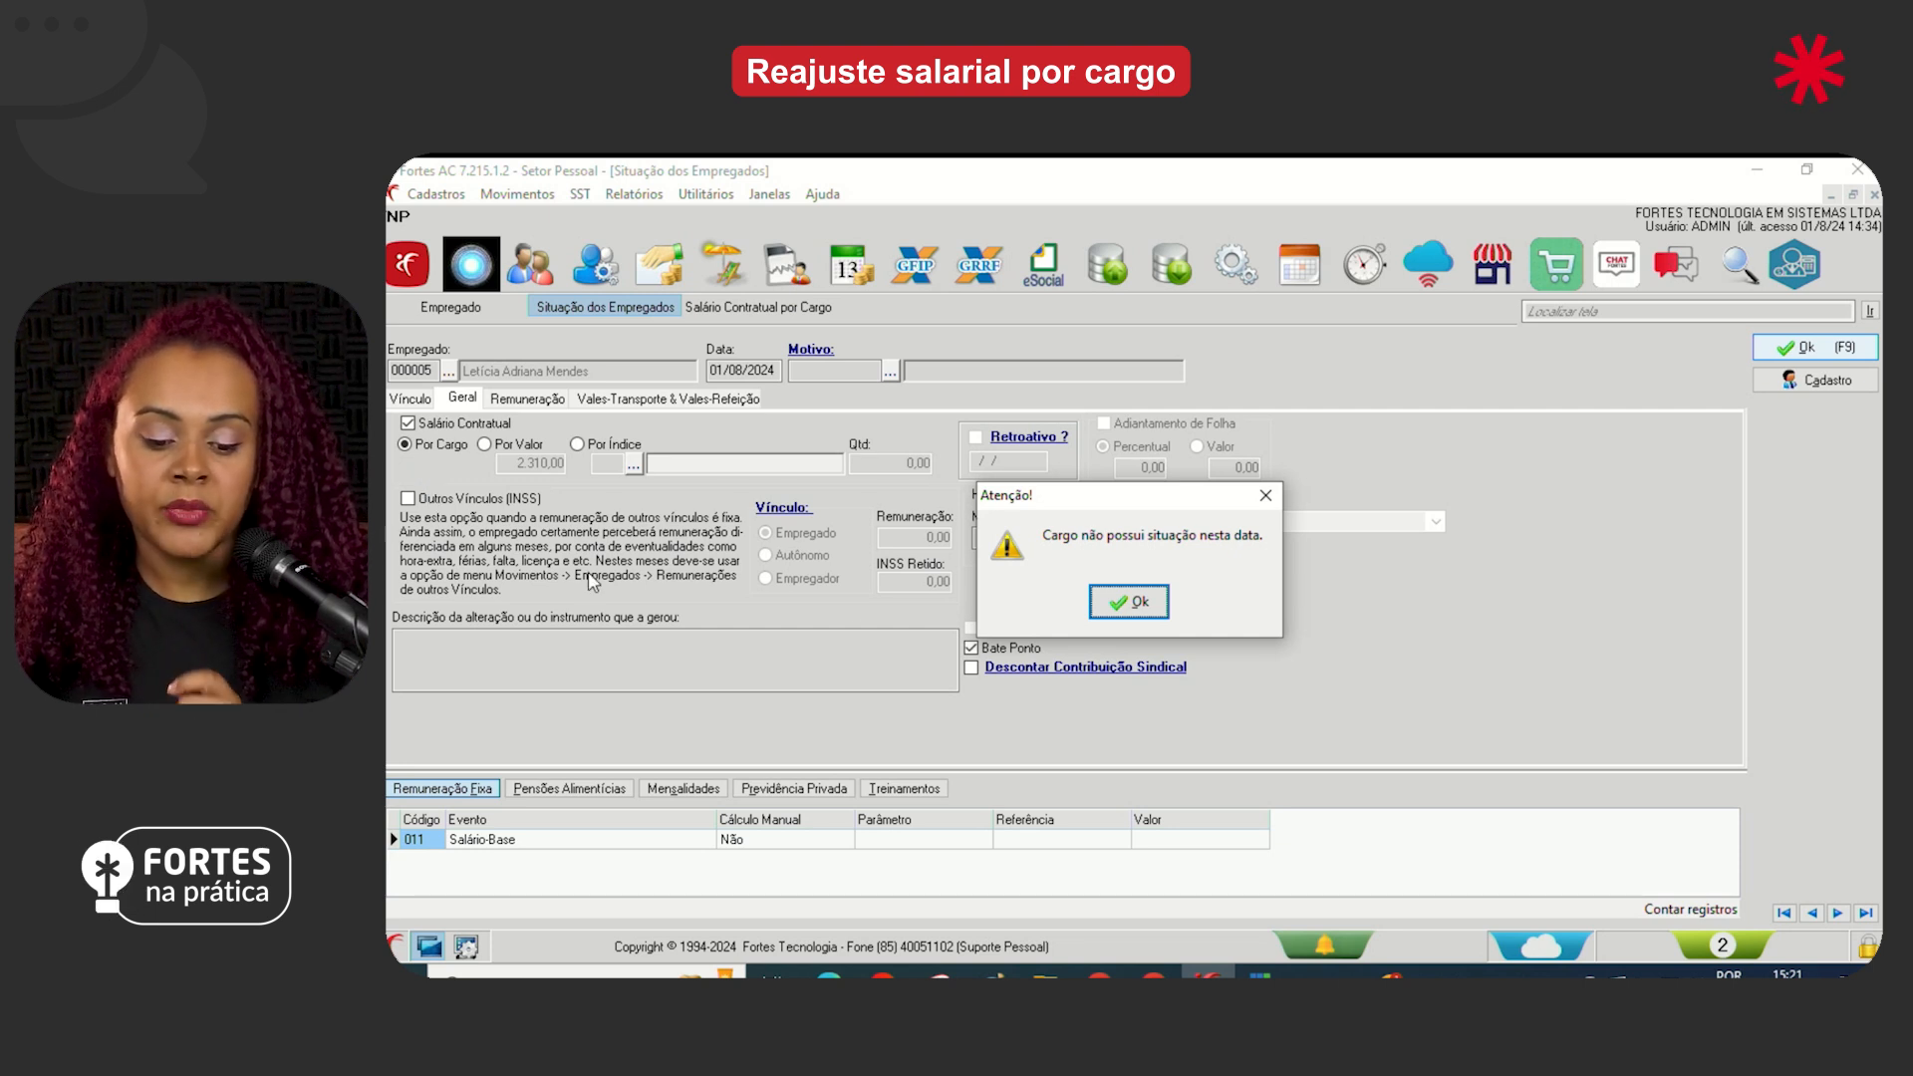
left_click(1114, 605)
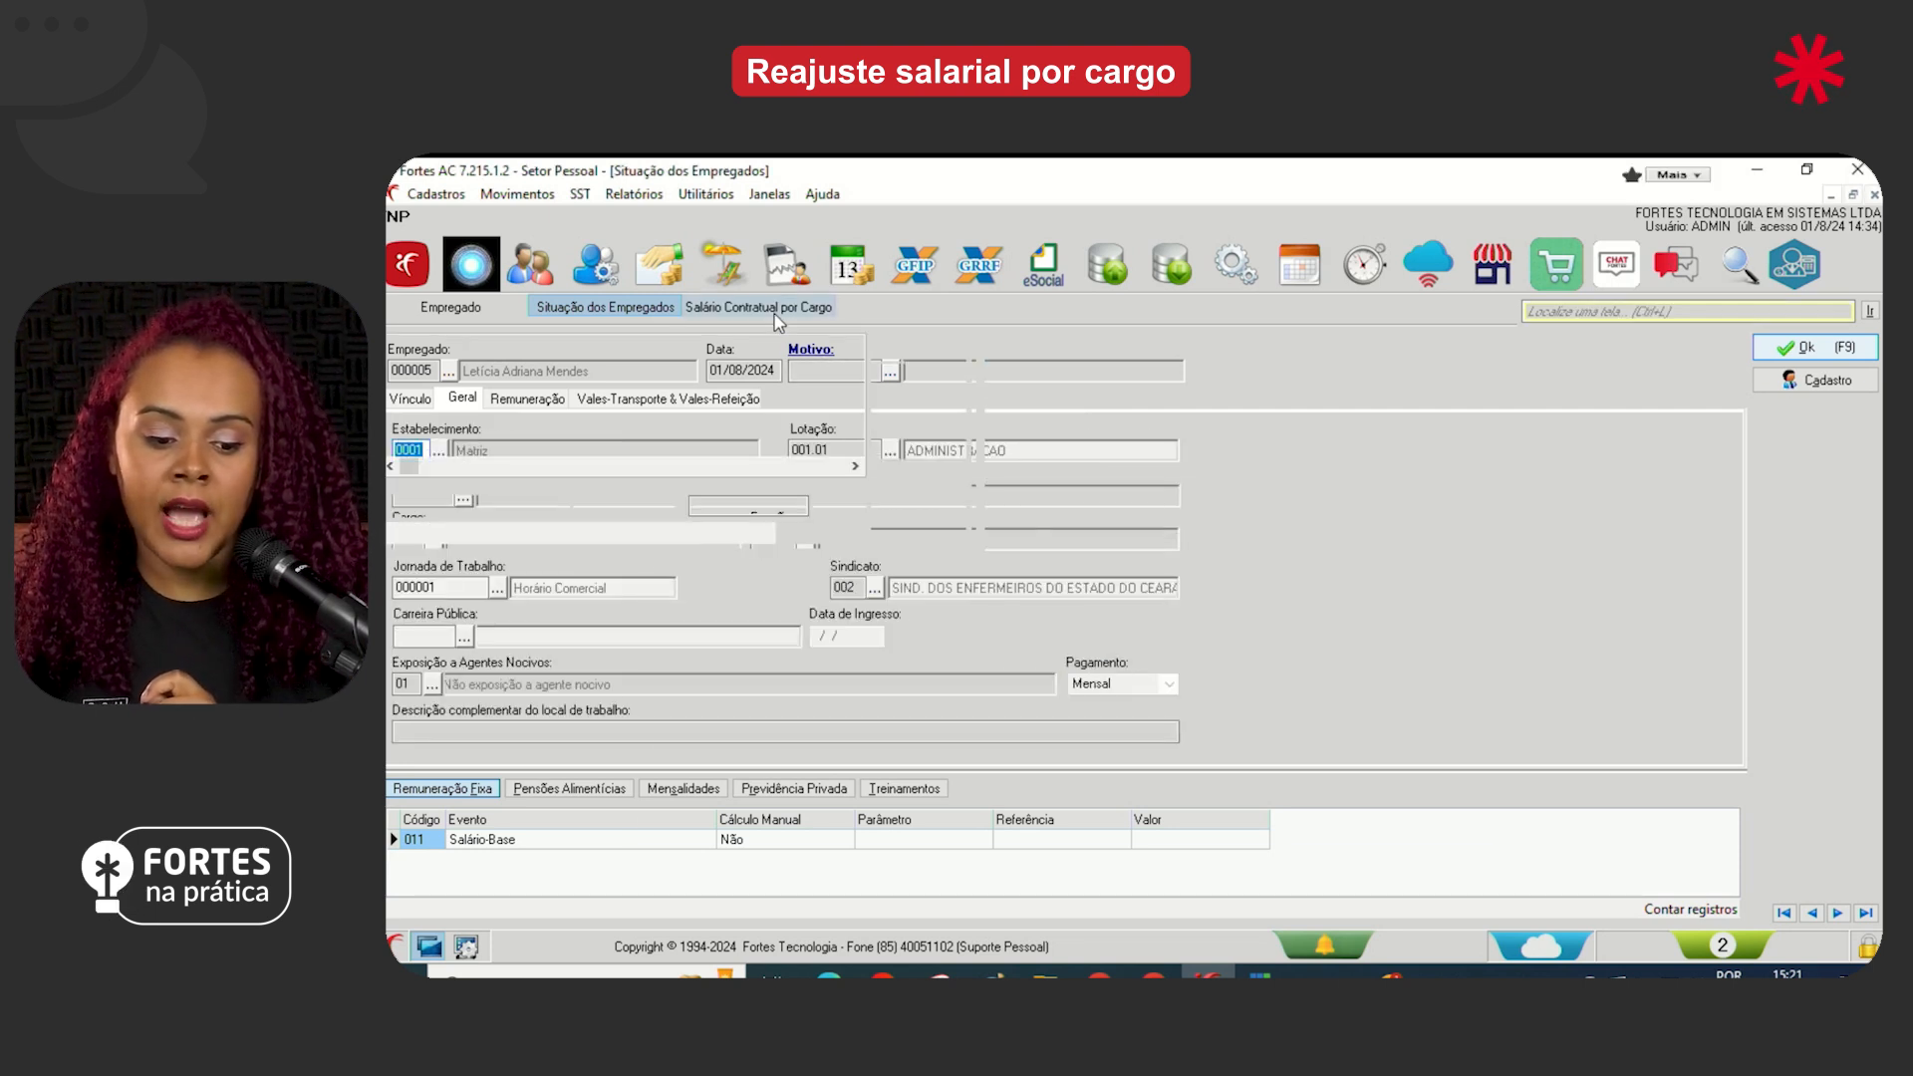
Return to the contractual salary by job role records and look through the available utilities
left_click(759, 307)
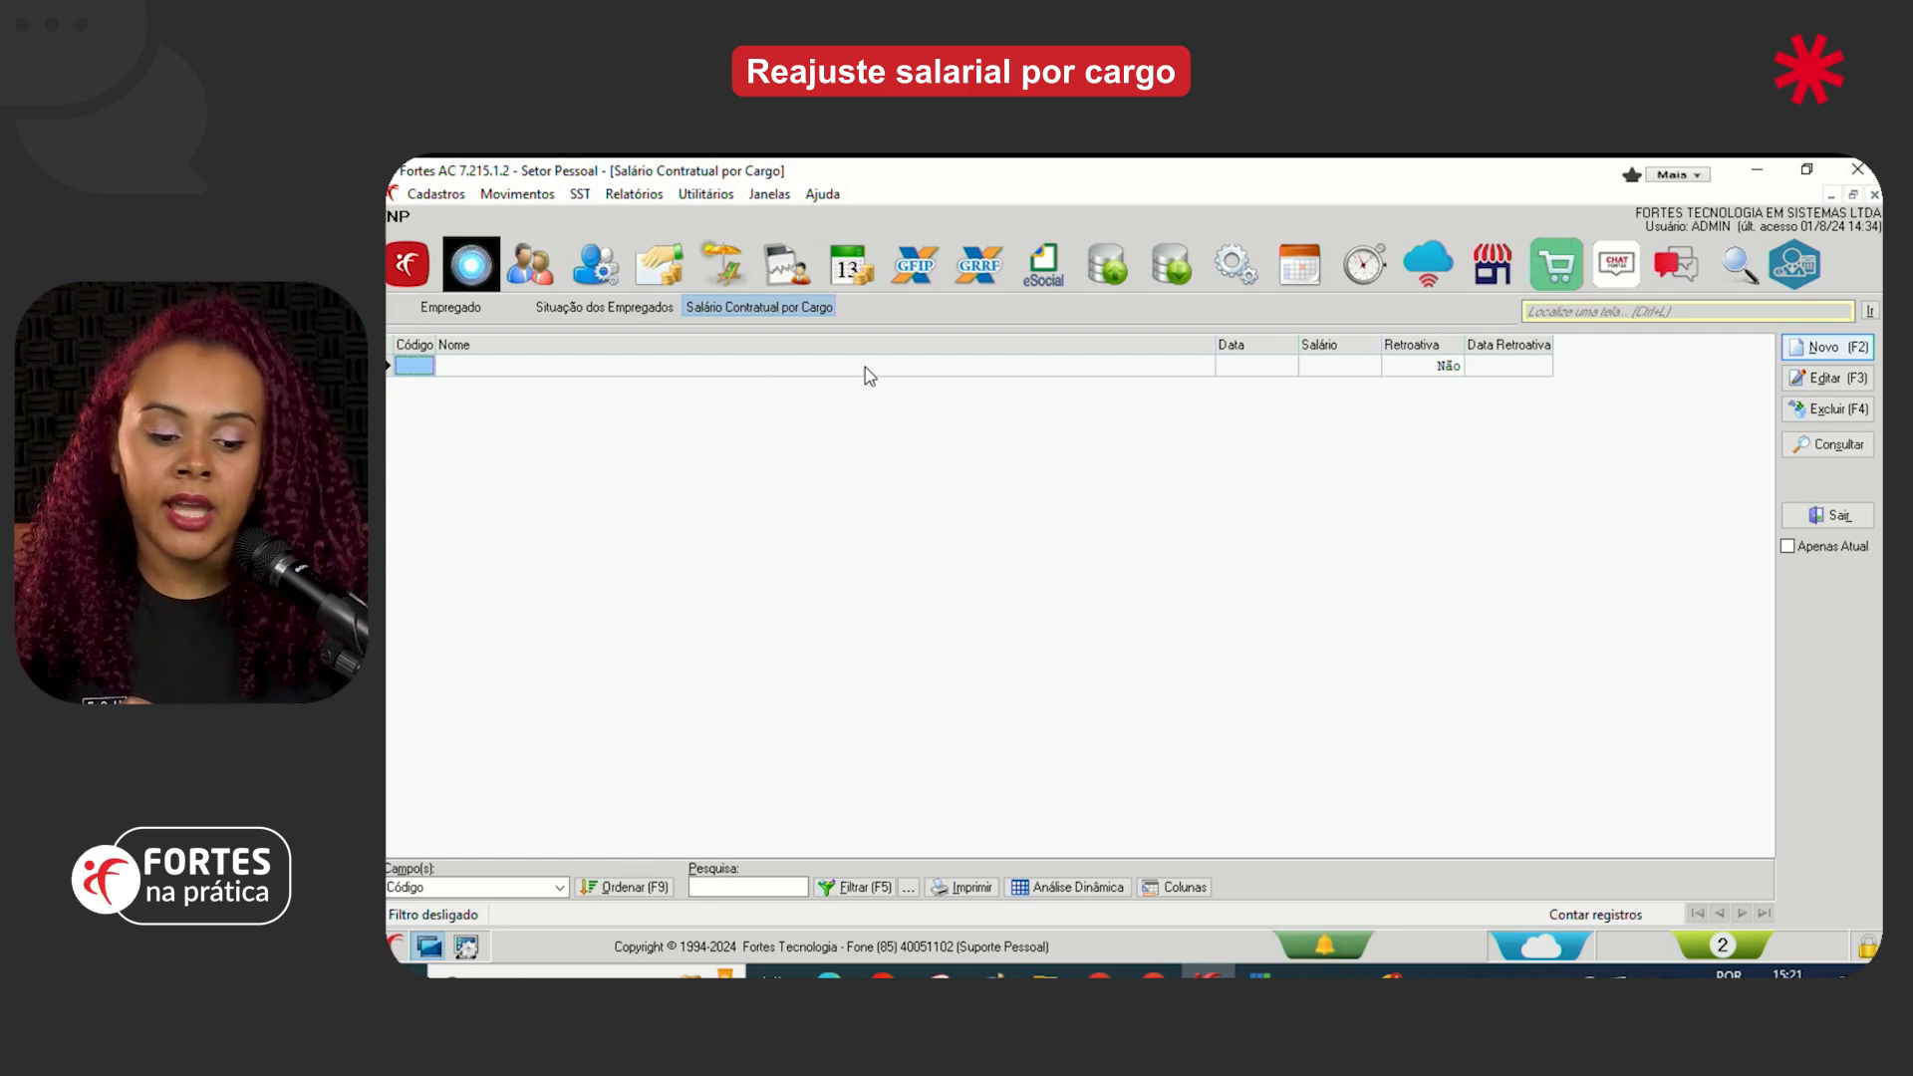
left_click(705, 195)
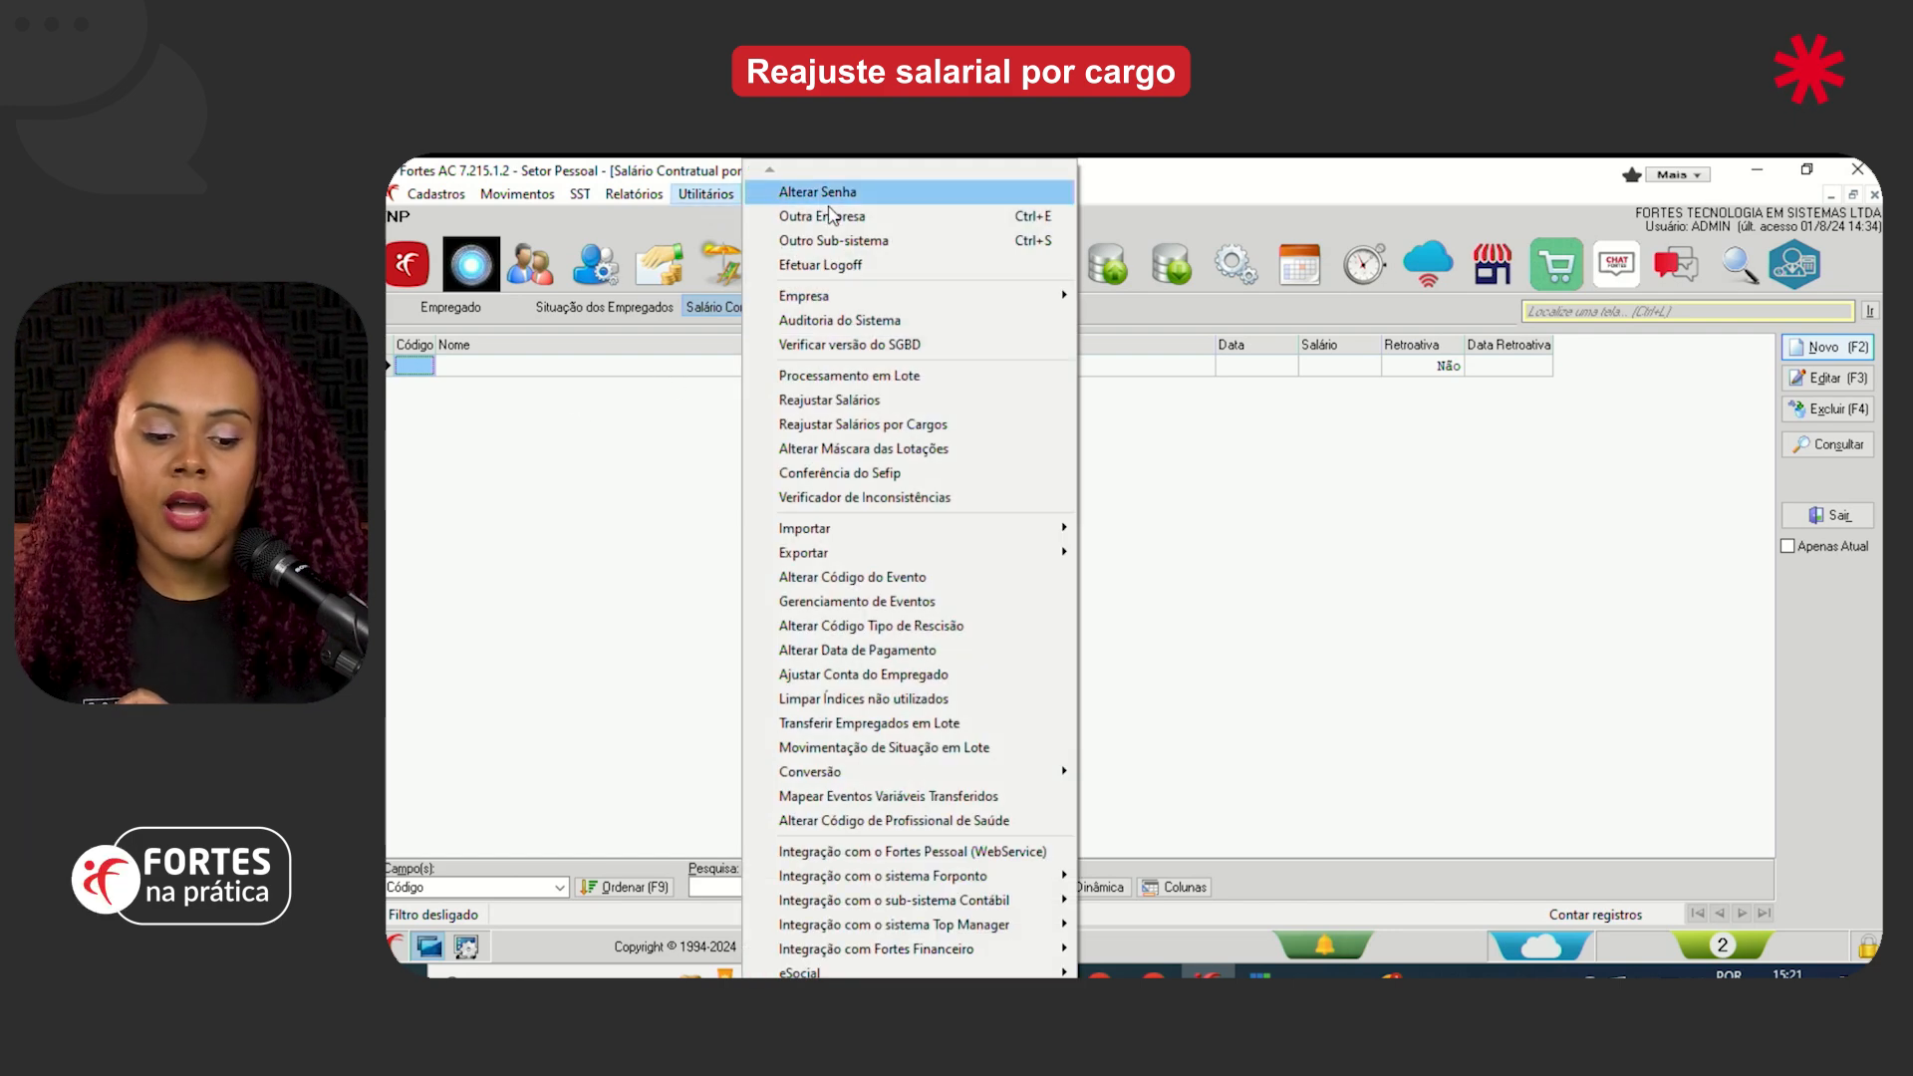